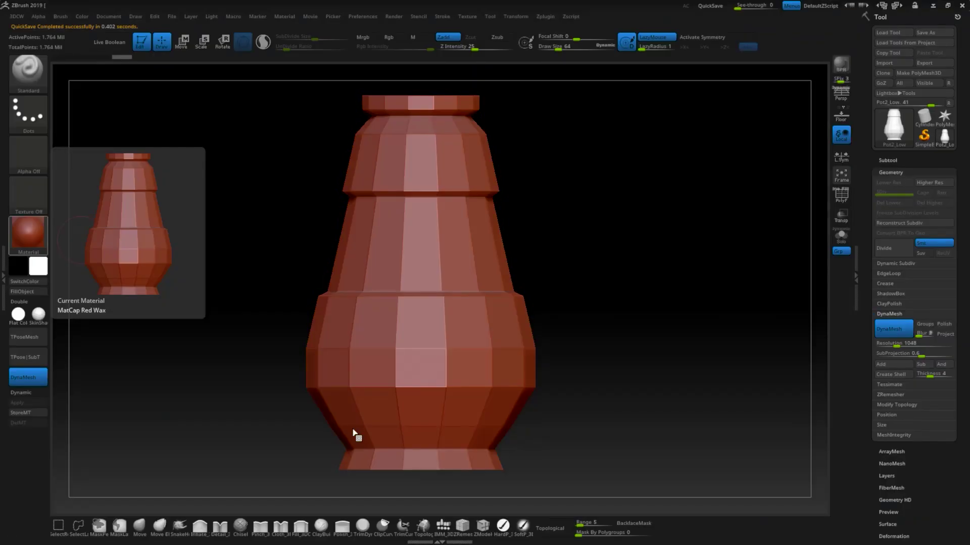
Step: Set radial symmetry around the Y axis and select the TrimDynamic brush
click(546, 16)
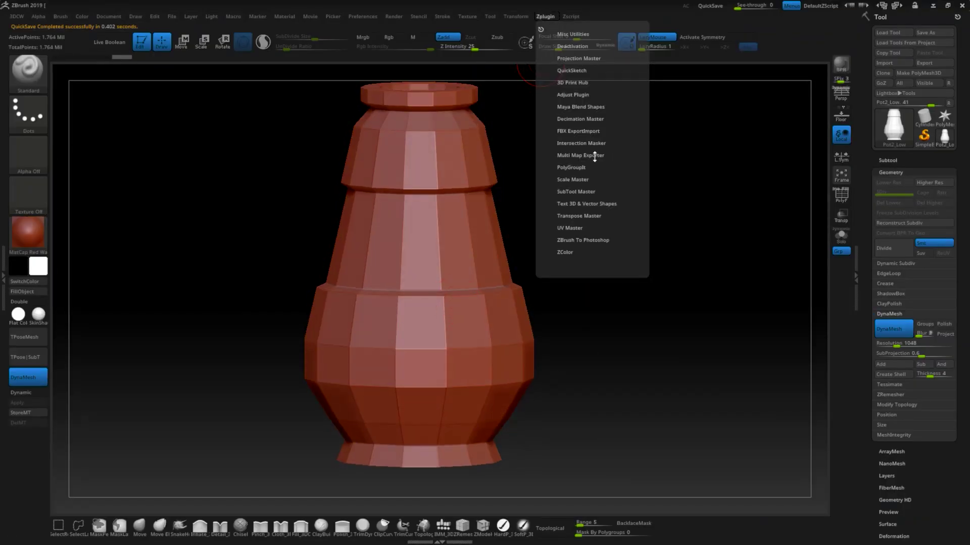
click(491, 17)
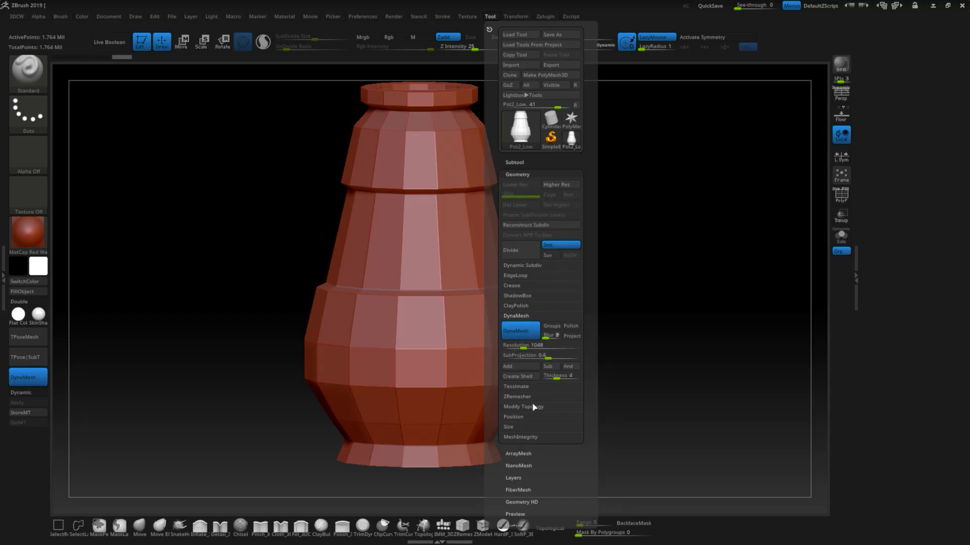
click(490, 17)
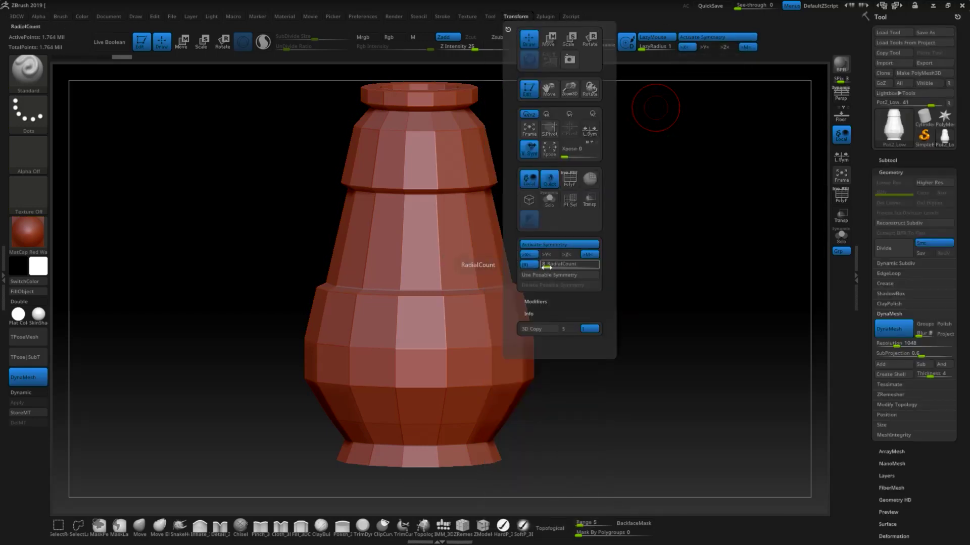
click(704, 47)
click(686, 46)
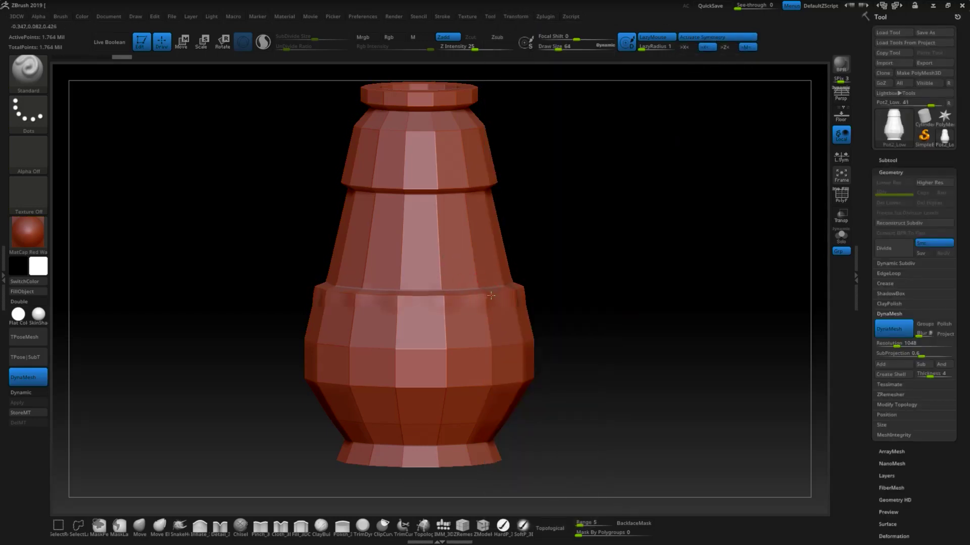
click(362, 526)
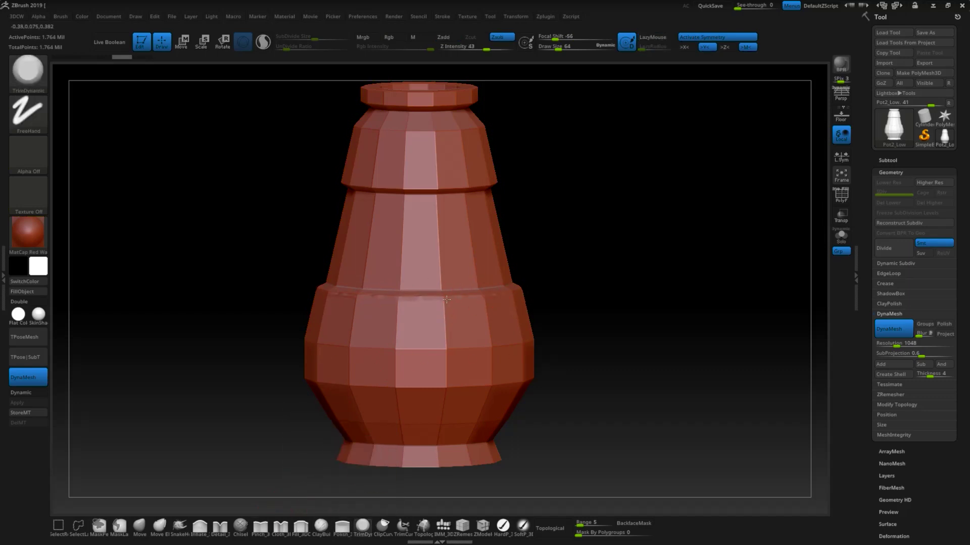
Step: Carve trim facets into the midsection and scalloped marks around the lower band, smoothing with Shift
drag(447, 325, 442, 343)
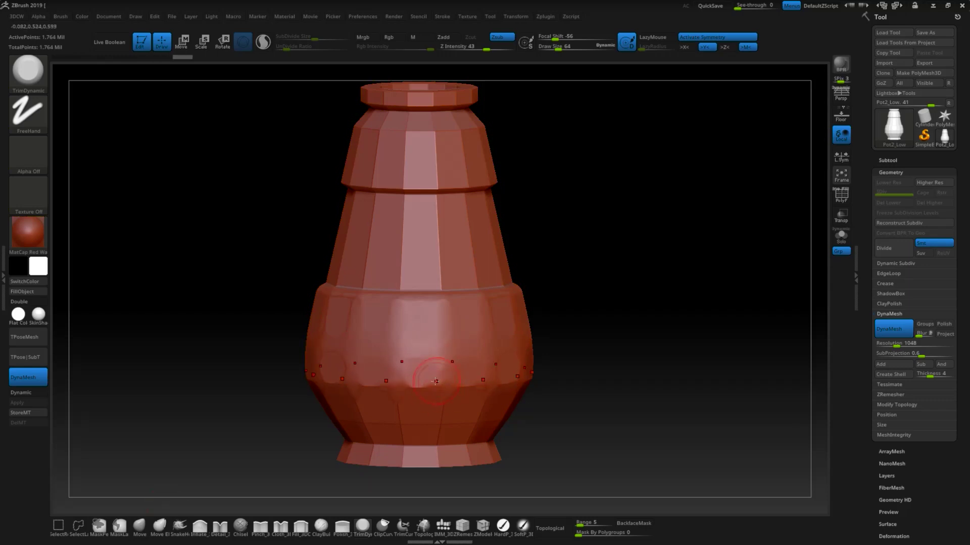
alt+right_drag(472, 375, 505, 369)
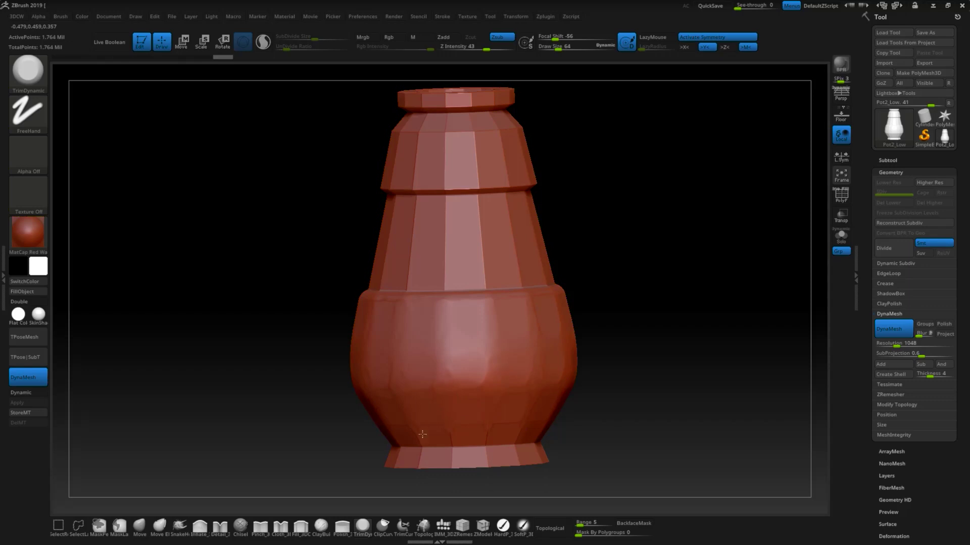
mouse_move(422, 434)
right_down()
mouse_move(591, 405)
mouse_move(520, 420)
right_up()
drag(497, 395, 498, 406)
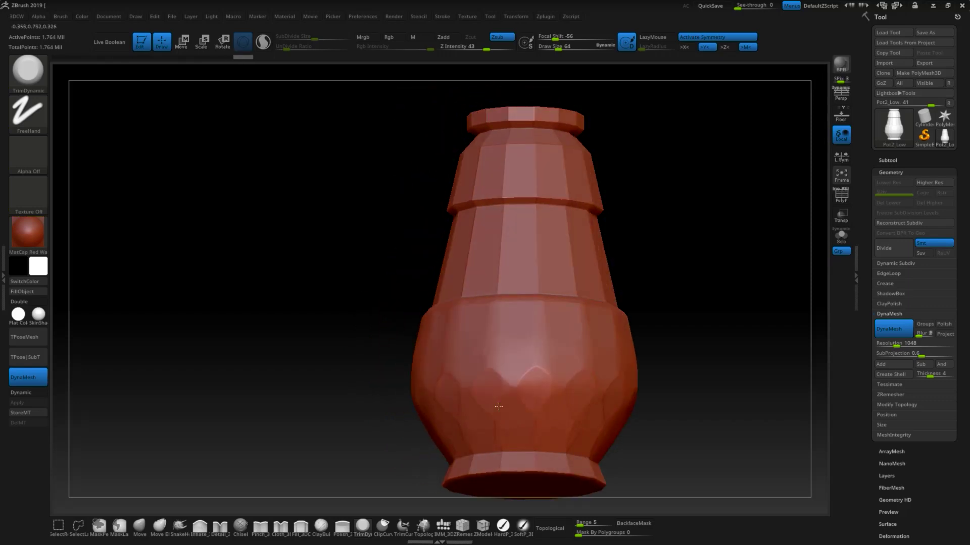
mouse_move(589, 400)
right_down()
mouse_move(662, 417)
mouse_move(580, 334)
mouse_move(433, 270)
right_up()
key(shift)
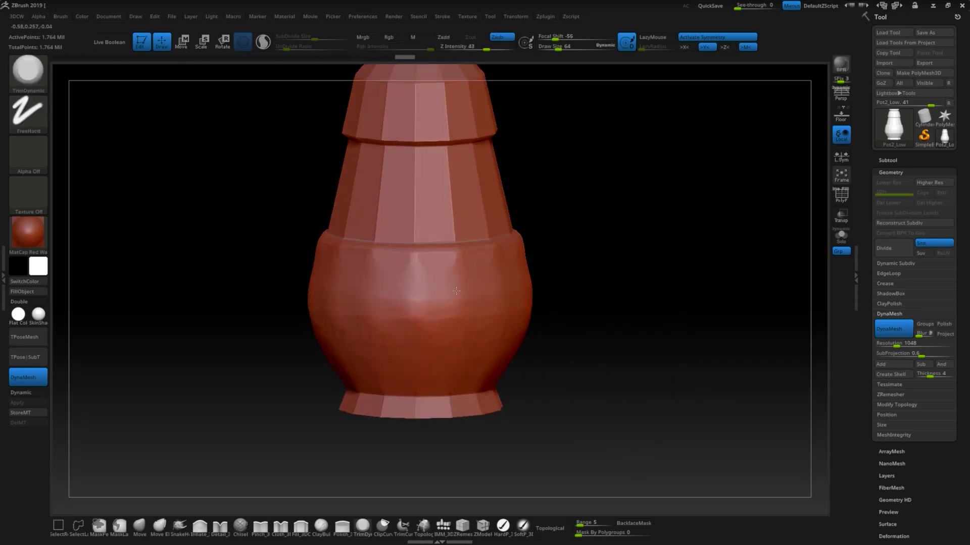
shift+right_drag(485, 246, 587, 243)
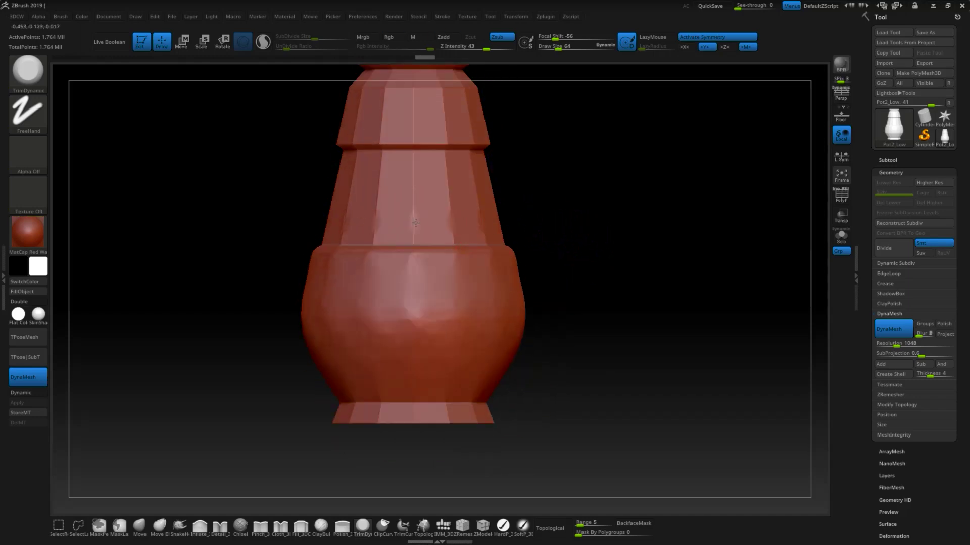
Step: Flatten and trim the middle cone section, then inspect the top rim and opening
drag(411, 217, 414, 167)
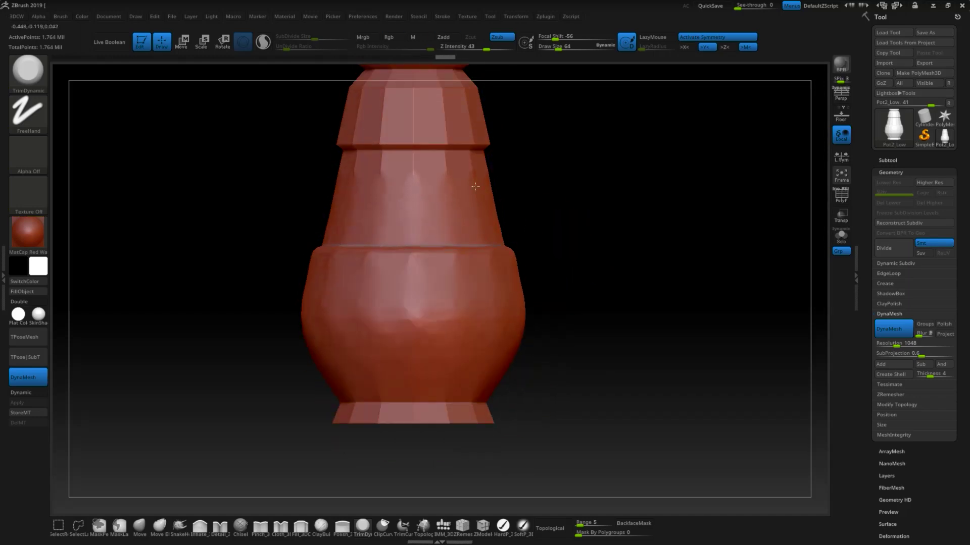
drag(414, 219, 414, 159)
mouse_move(413, 159)
right_down()
mouse_move(520, 213)
mouse_move(408, 208)
mouse_move(389, 231)
mouse_move(411, 197)
right_up()
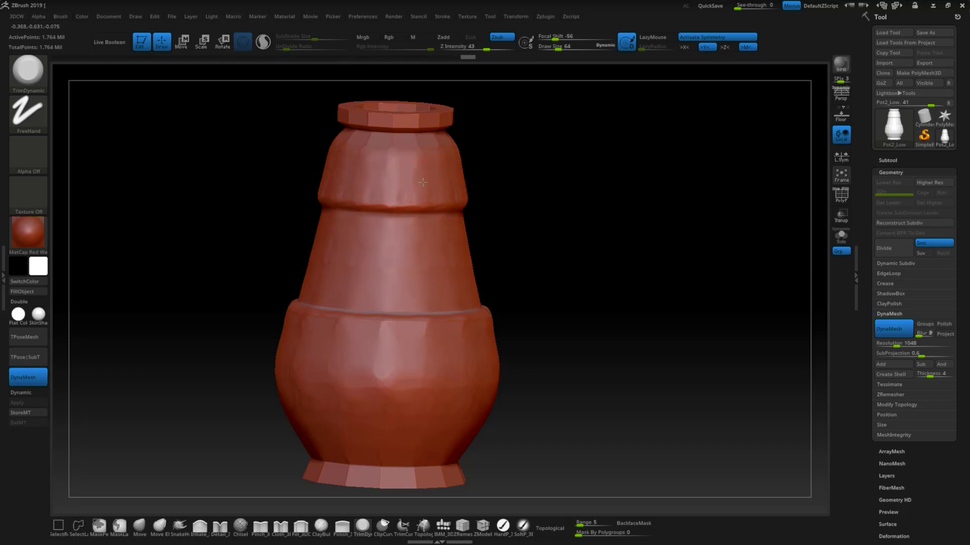
mouse_move(404, 162)
right_down()
mouse_move(566, 173)
mouse_move(409, 183)
mouse_move(400, 165)
right_up()
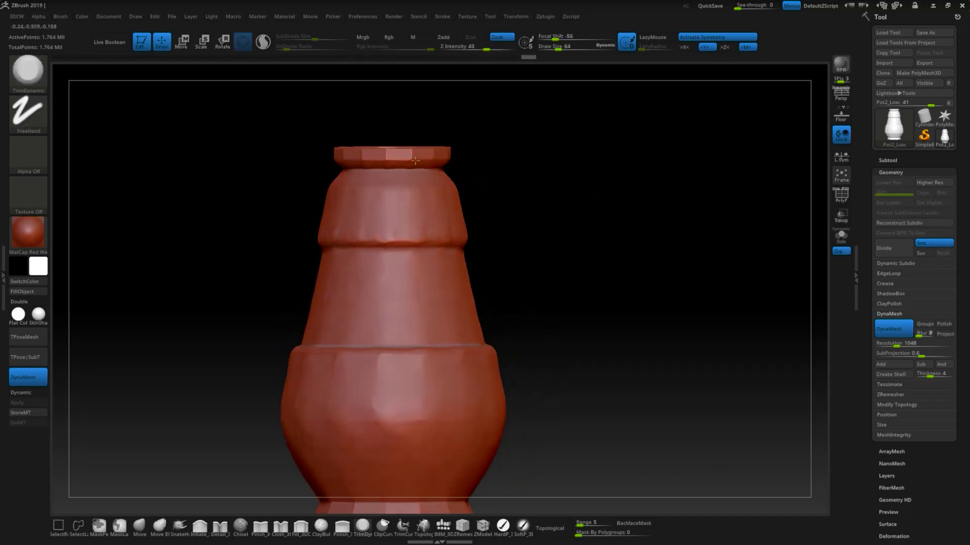
mouse_move(481, 167)
right_down()
mouse_move(434, 173)
mouse_move(408, 195)
right_up()
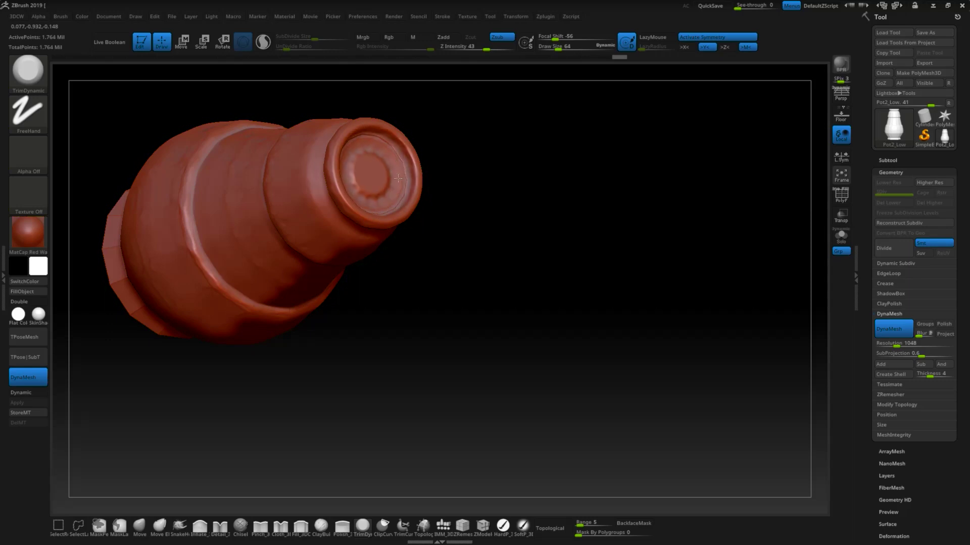
mouse_move(416, 185)
right_down()
mouse_move(385, 170)
mouse_move(537, 162)
mouse_move(523, 279)
mouse_move(480, 364)
mouse_move(414, 393)
right_up()
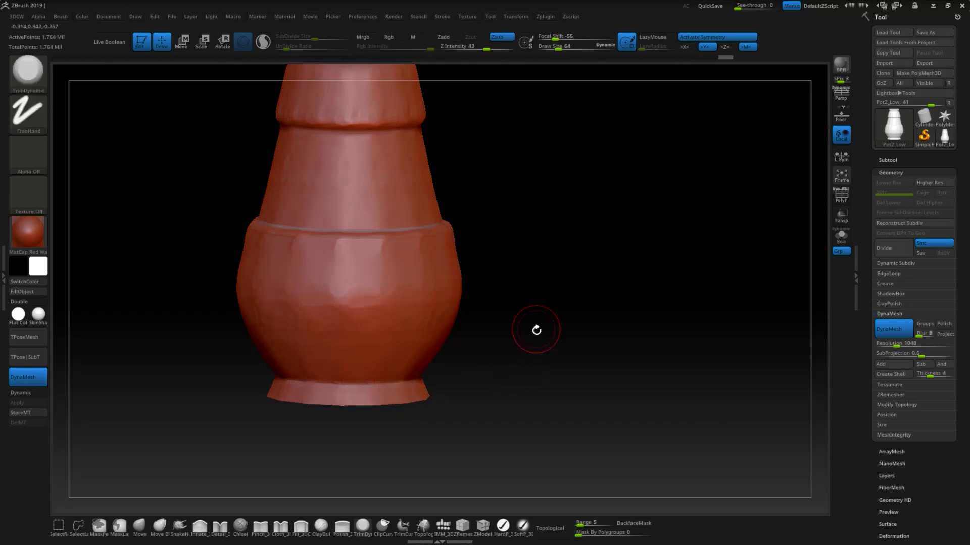
mouse_move(534, 332)
right_down()
mouse_move(513, 386)
mouse_move(438, 369)
right_up()
key(ctrl)
Step: Mask two thin bands along the upper and lower grooves of the middle cone
ctrl+drag(369, 370, 606, 352)
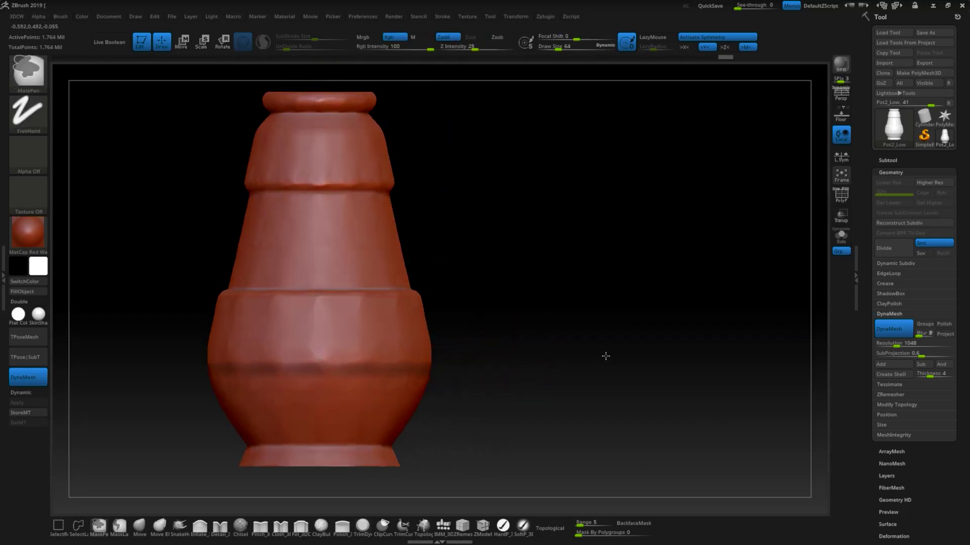
alt+right_drag(459, 271, 483, 305)
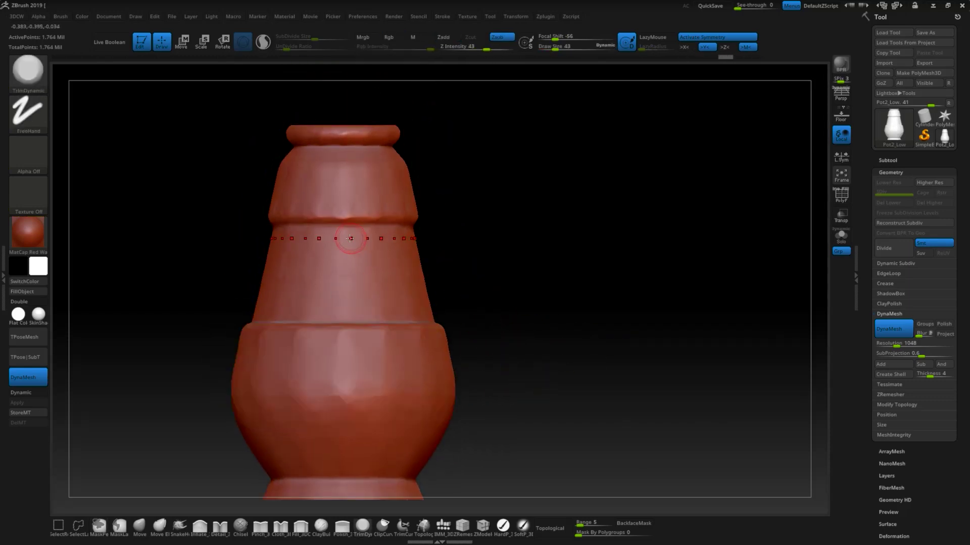
ctrl+click(350, 239)
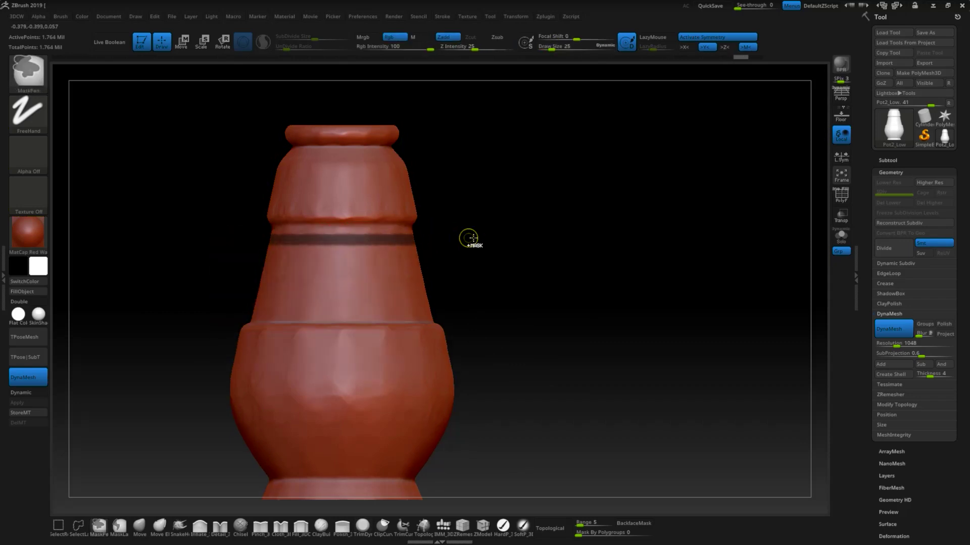
ctrl+click(337, 311)
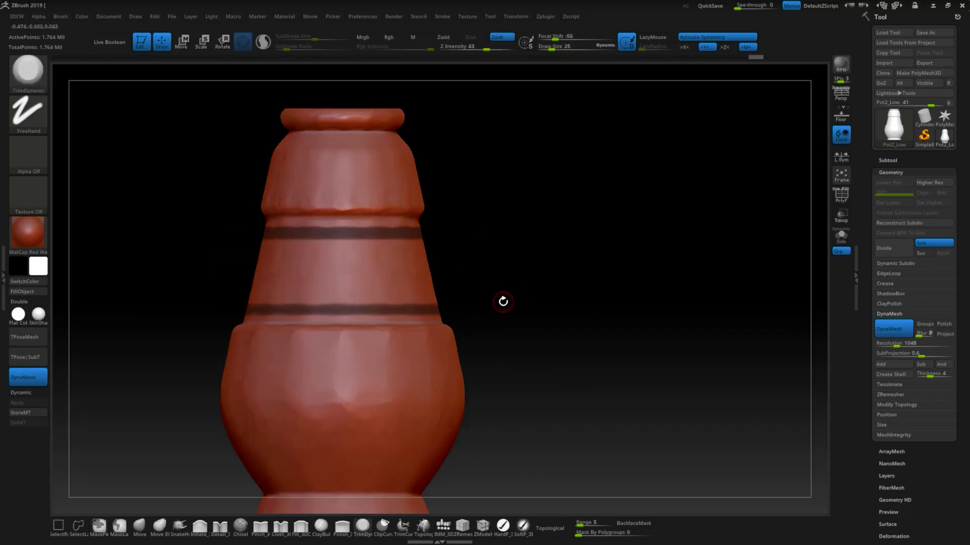
ctrl+alt+drag(246, 312, 413, 311)
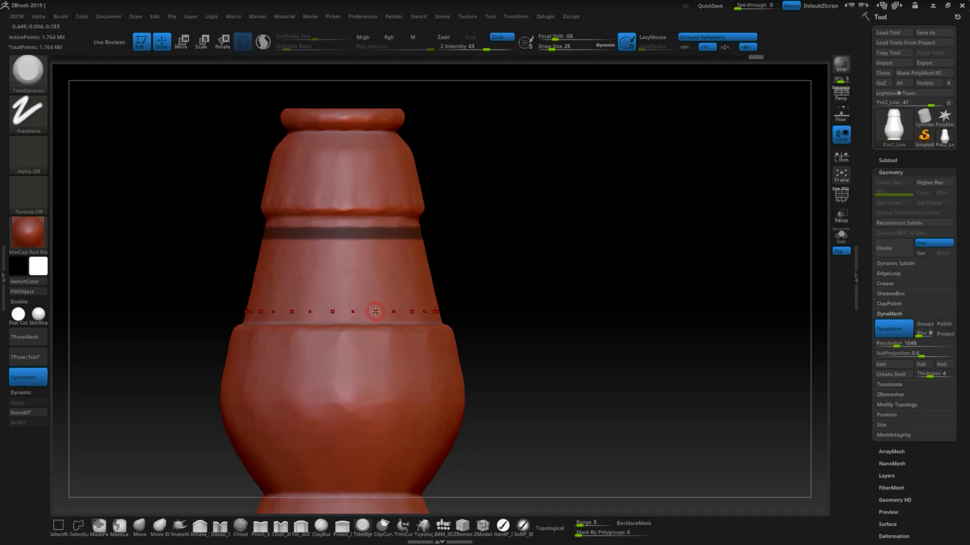
alt+drag(538, 303, 448, 285)
key(space)
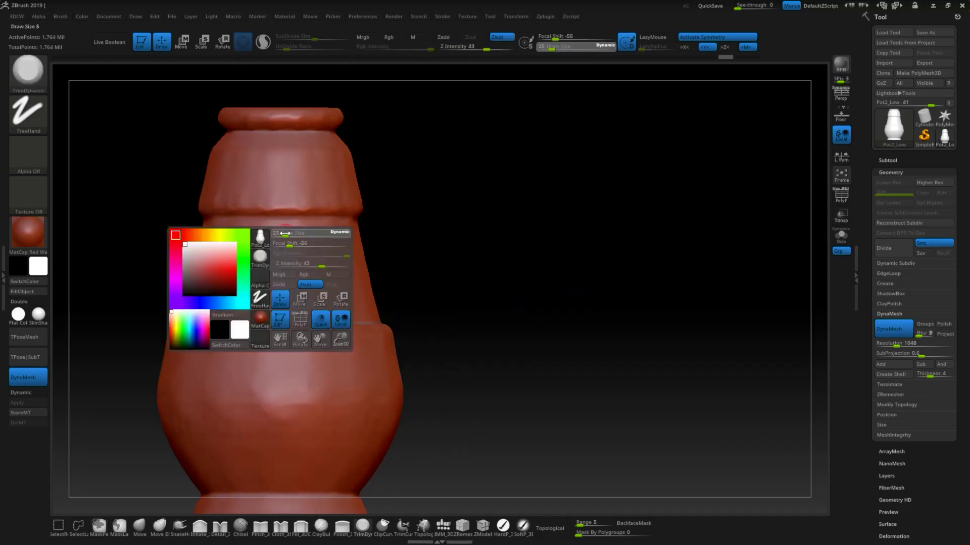
ctrl+drag(203, 229, 349, 229)
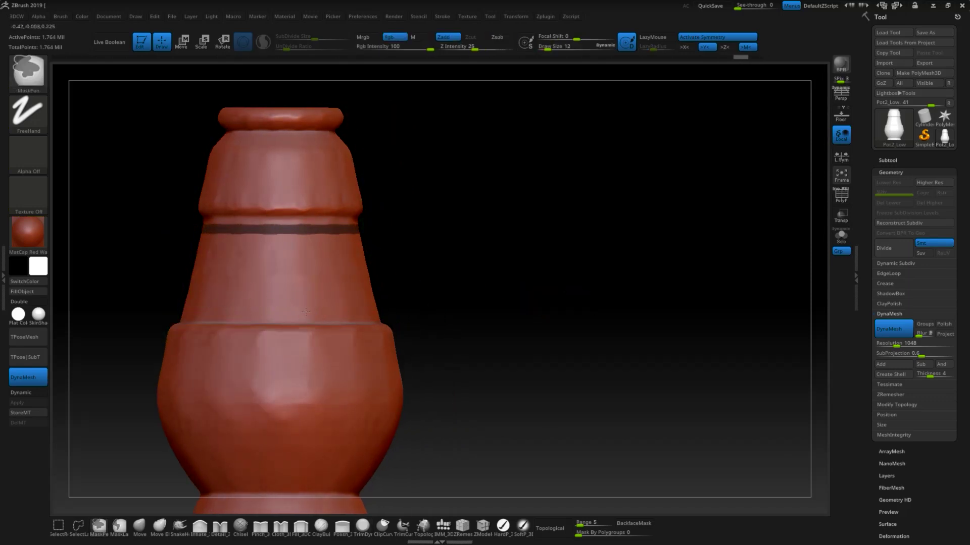
ctrl+drag(221, 310, 366, 311)
mouse_move(438, 358)
alt+mouse_down()
mouse_move(563, 351)
mouse_move(535, 338)
alt+mouse_up()
ctrl+drag(282, 301, 356, 301)
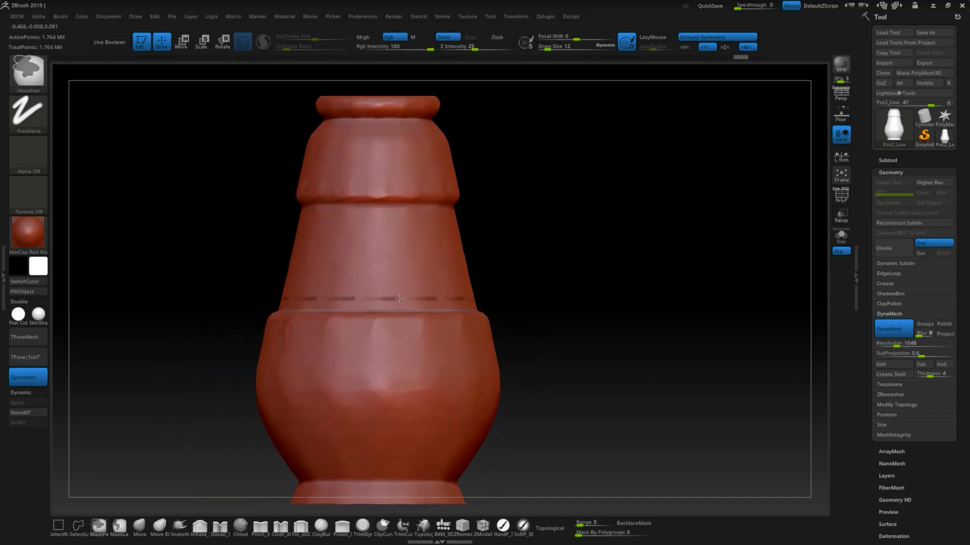
ctrl+drag(419, 220, 367, 219)
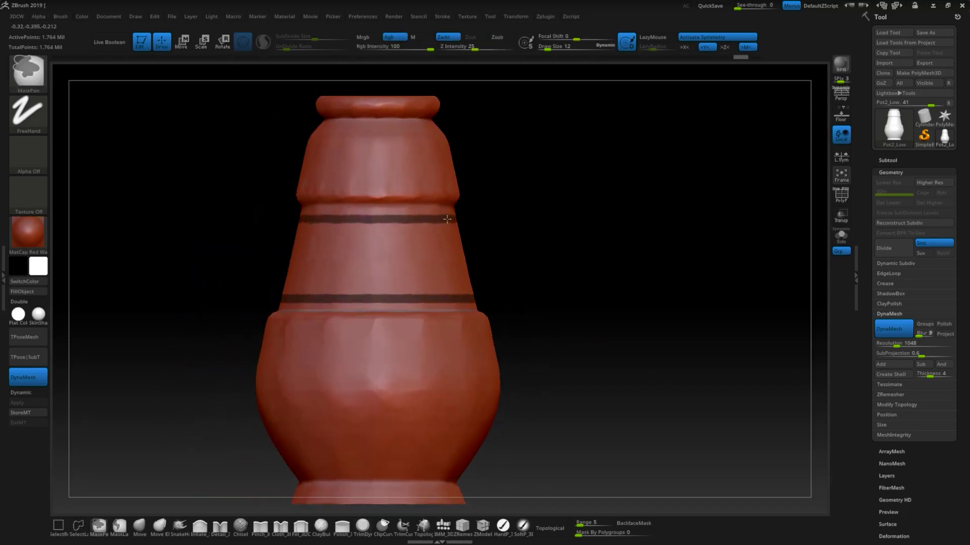
Step: Invert the mask, inflate the bands to 11, and clear the mask
ctrl+click(606, 336)
scroll(948, 380, down, 5)
click(893, 257)
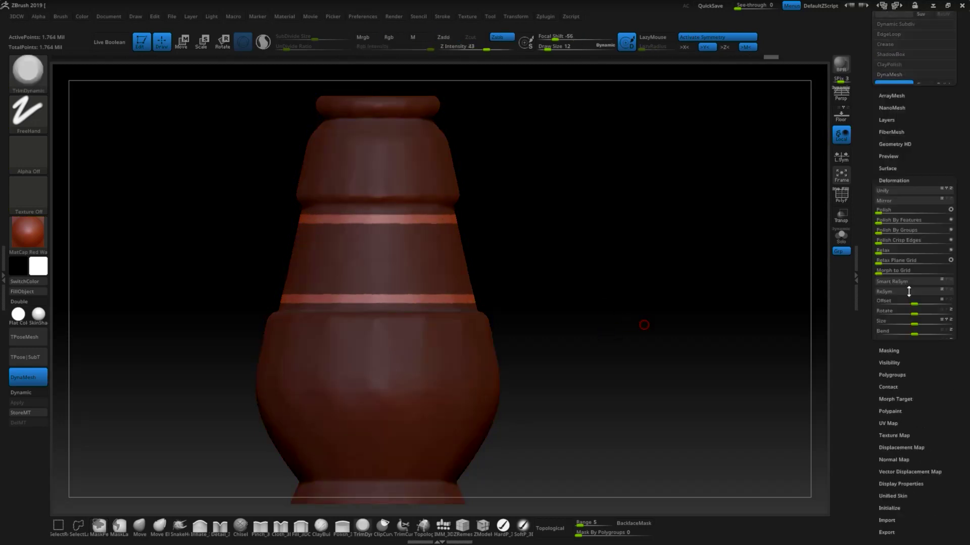
drag(913, 365, 922, 369)
ctrl+drag(652, 341, 678, 342)
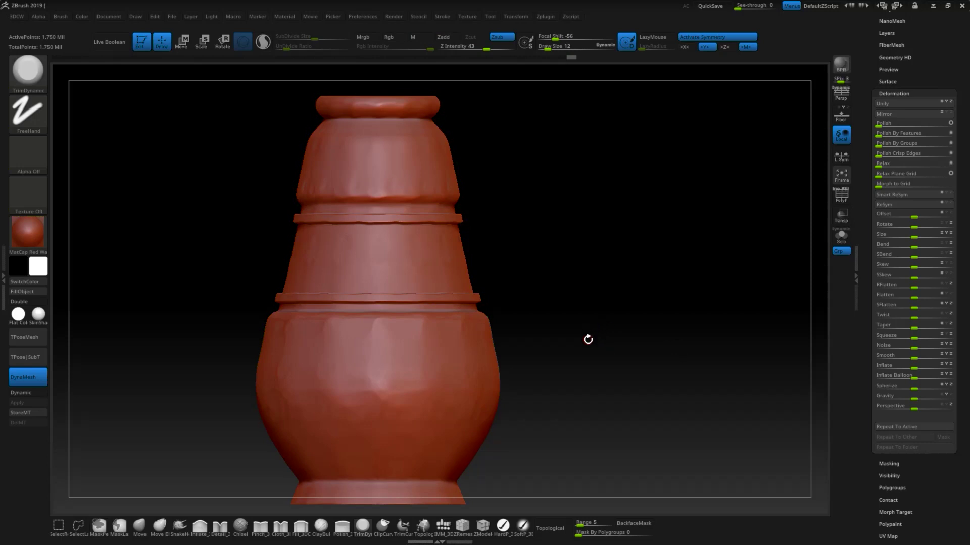
Step: Mask S-shaped wave curls around the middle band with a line linking their tops
ctrl+drag(404, 290, 388, 290)
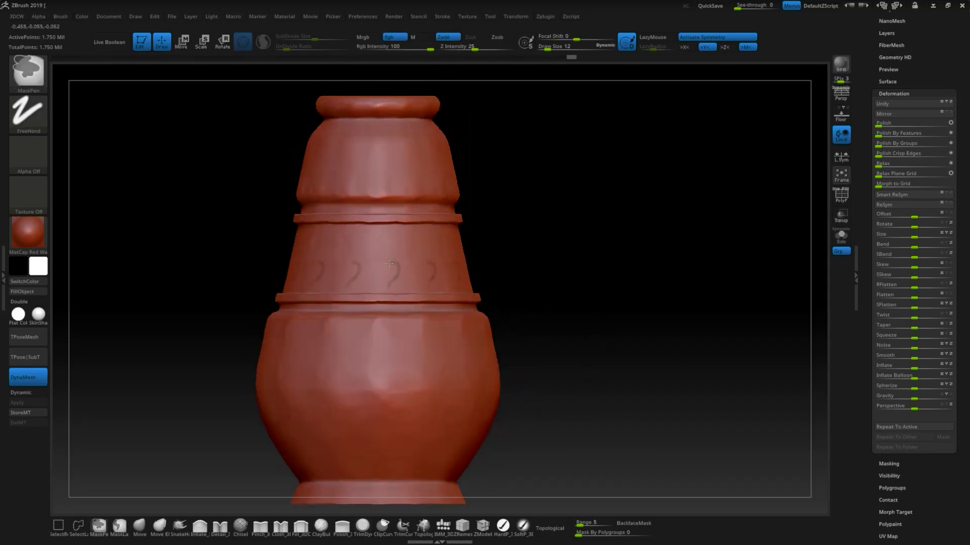
ctrl+drag(397, 264, 383, 288)
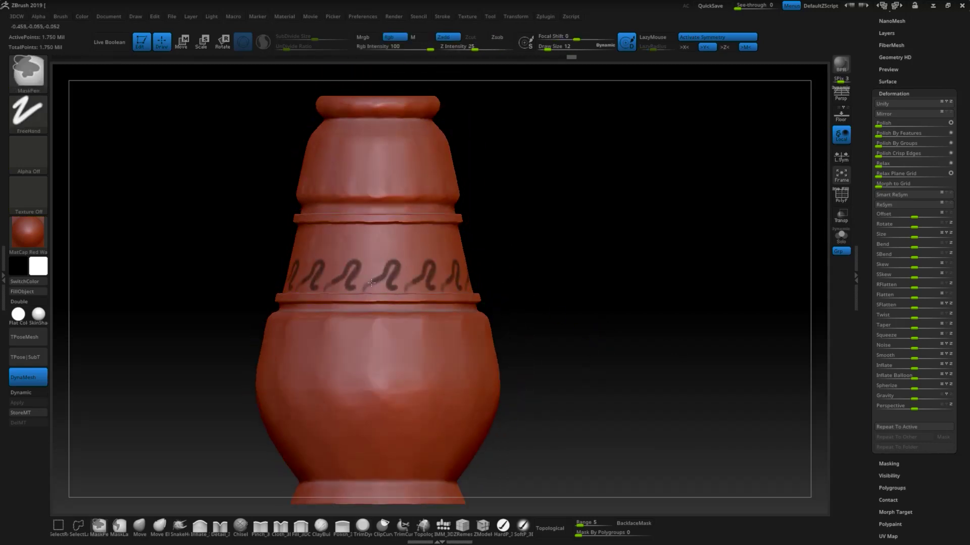
mouse_move(394, 242)
ctrl+mouse_down()
mouse_move(393, 260)
mouse_move(419, 249)
ctrl+mouse_up()
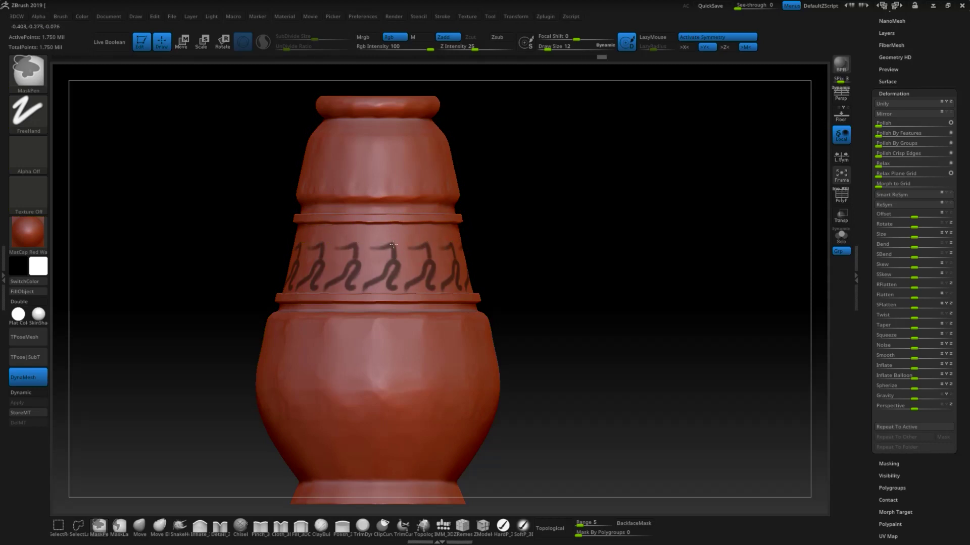
ctrl+drag(356, 247, 413, 247)
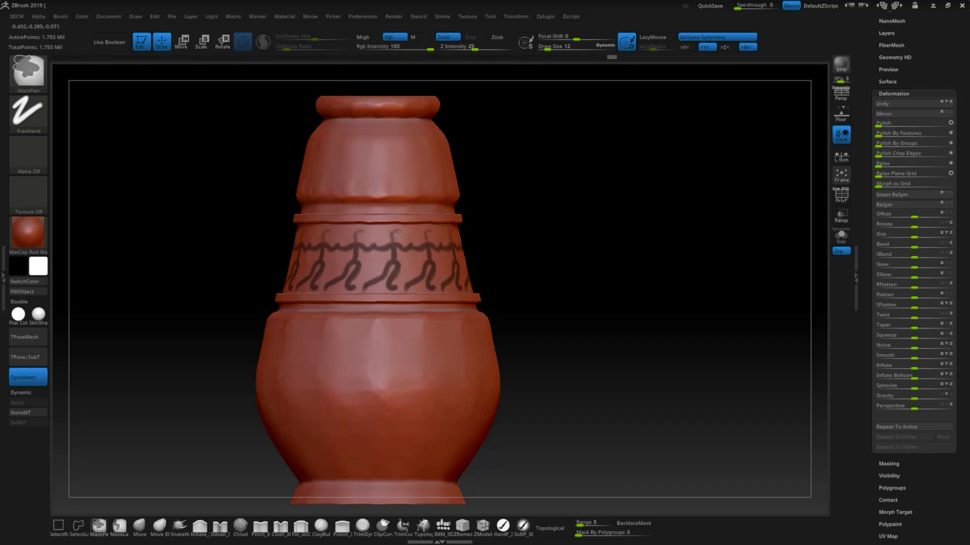
drag(530, 227, 543, 224)
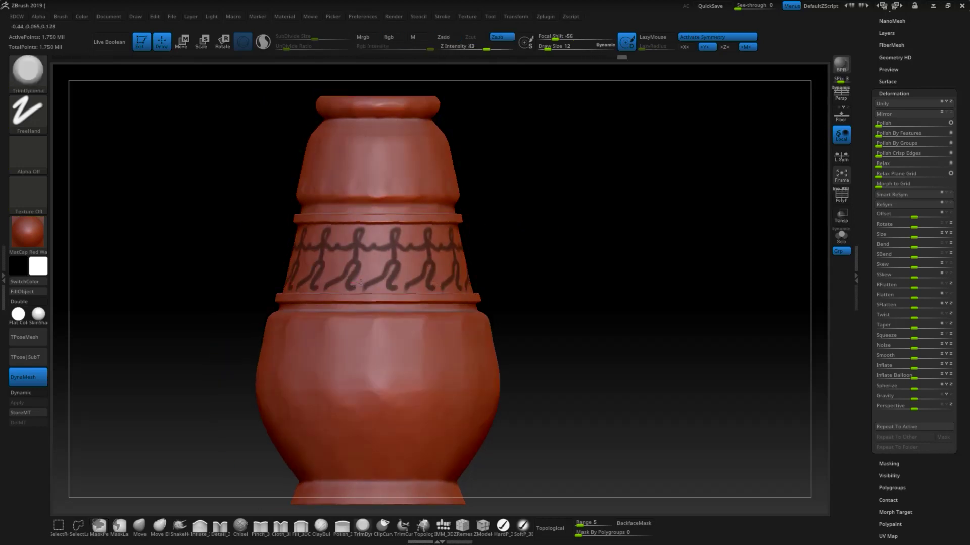
key(ctrl)
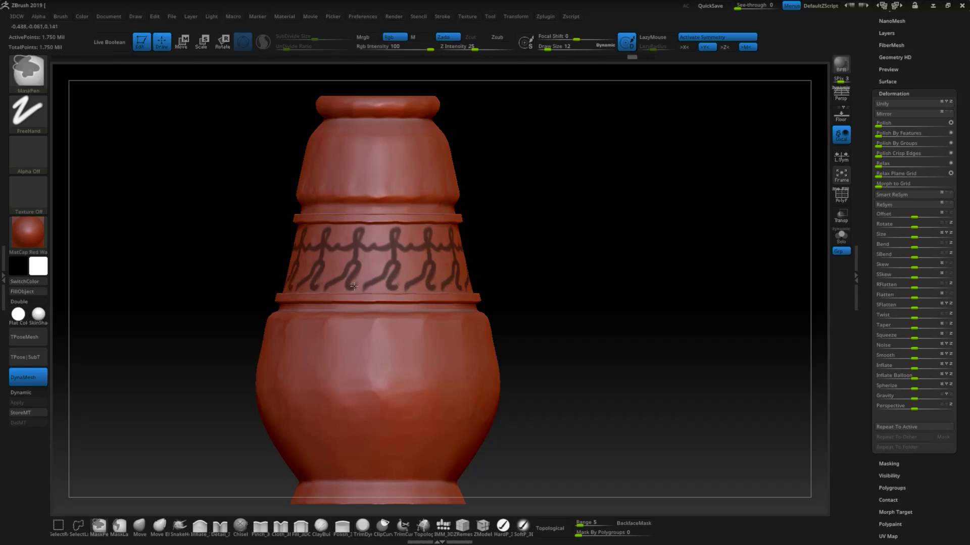
drag(489, 268, 390, 272)
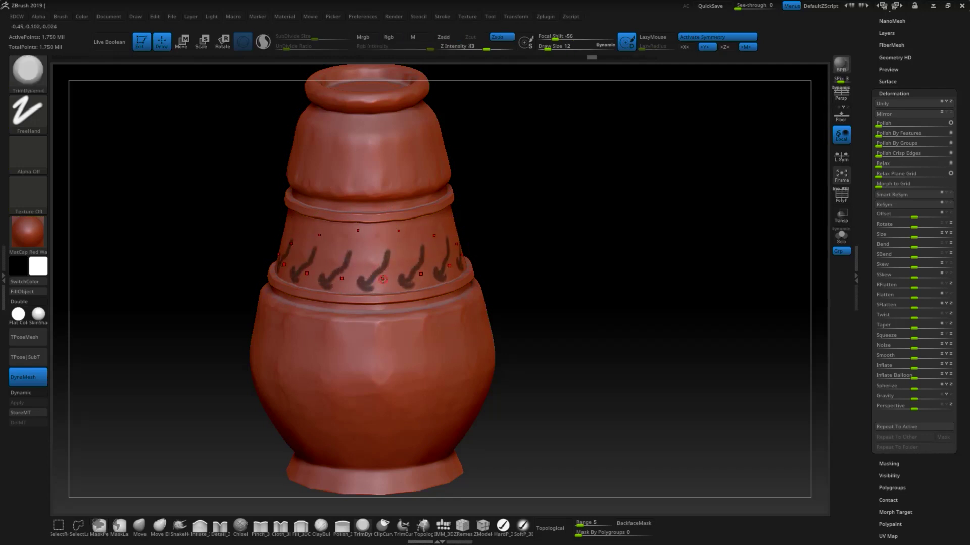
Step: Add curled hooks, branching curls and head loops with a size-8 brush
ctrl+drag(361, 279, 374, 284)
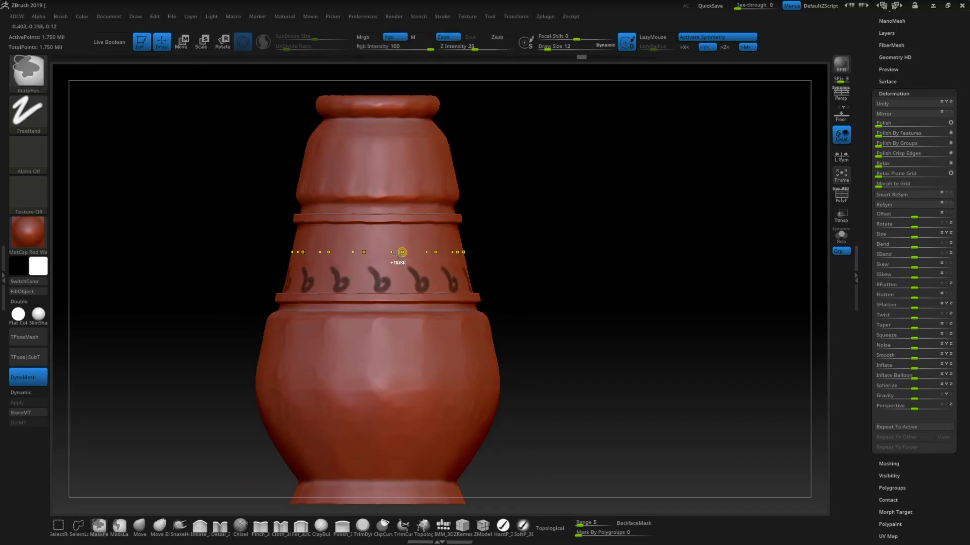
key(space)
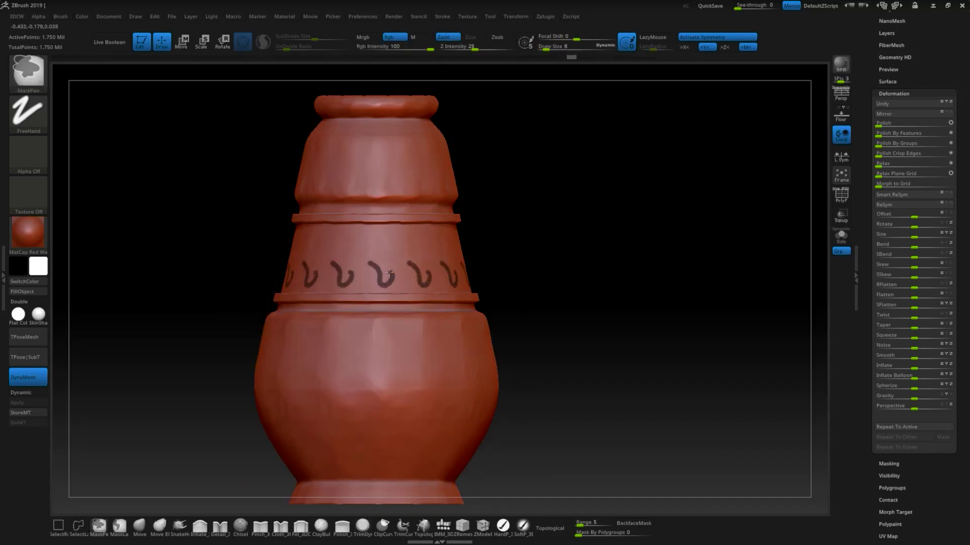
click(384, 240)
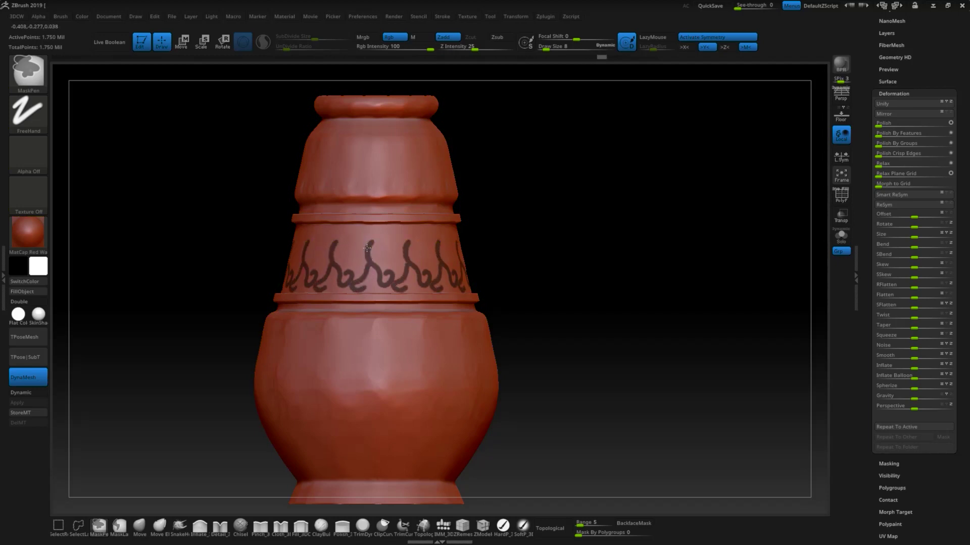
mouse_move(367, 247)
mouse_down()
mouse_move(355, 251)
mouse_move(374, 237)
mouse_up()
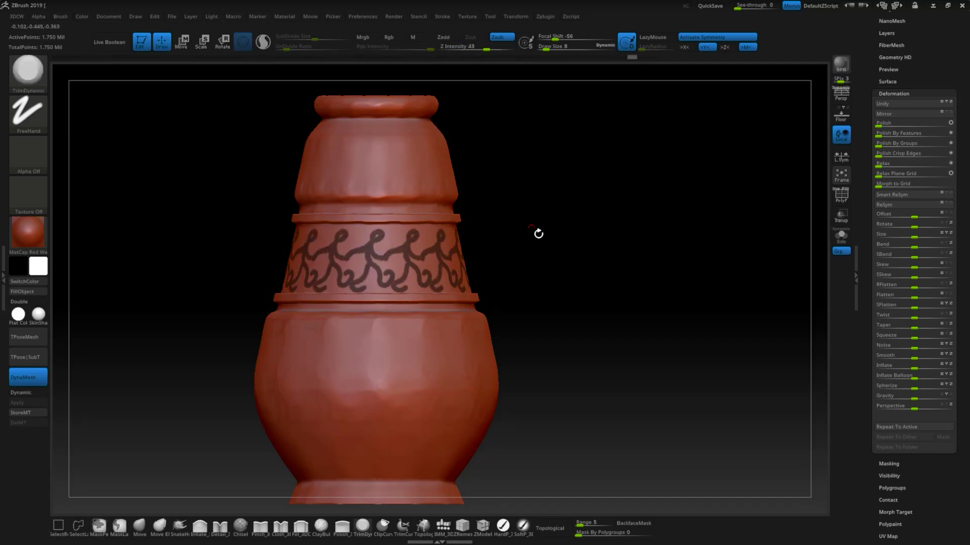
alt+drag(537, 227, 506, 229)
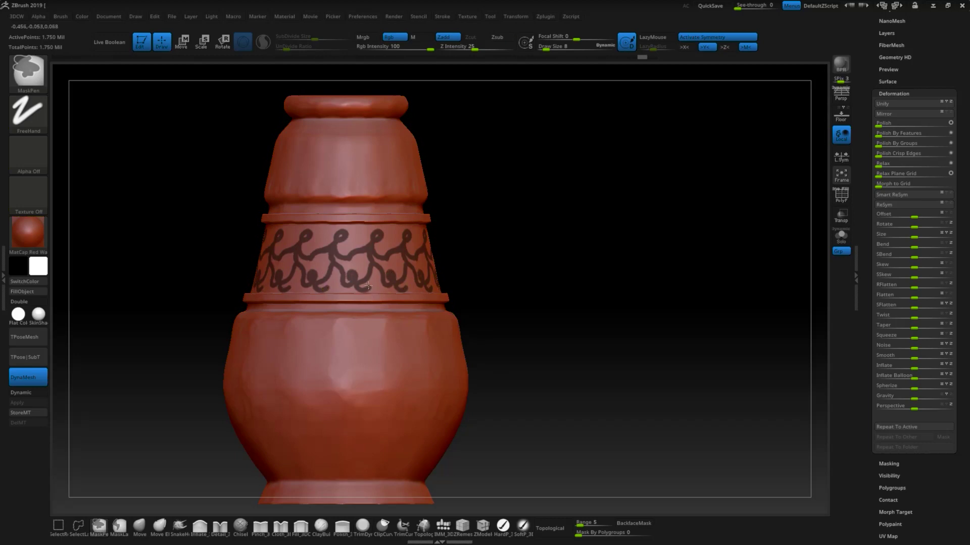
alt+drag(495, 285, 532, 286)
Step: Invert the mask, raise the figure-and-wave pattern, and inspect the band from several angles
key(b)
key(t)
key(d)
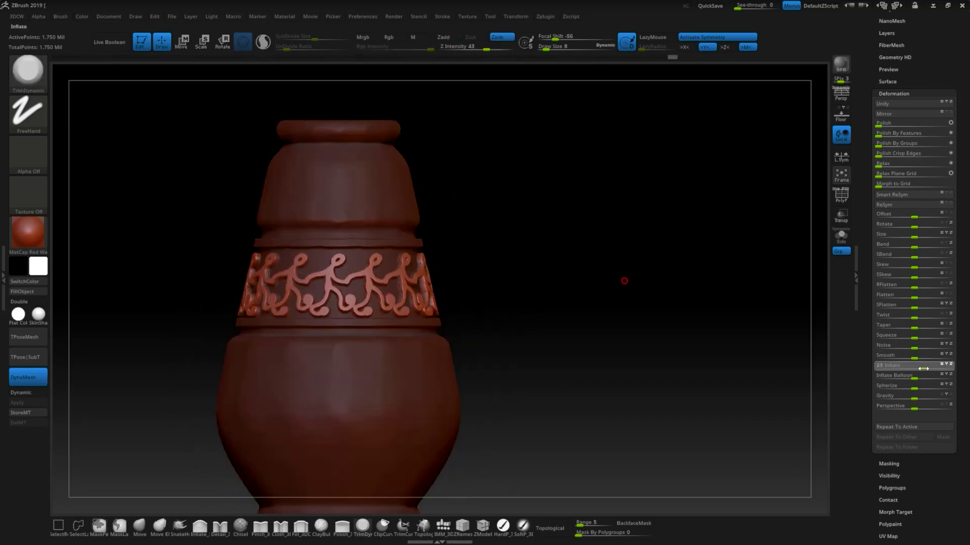
alt+drag(539, 348, 581, 308)
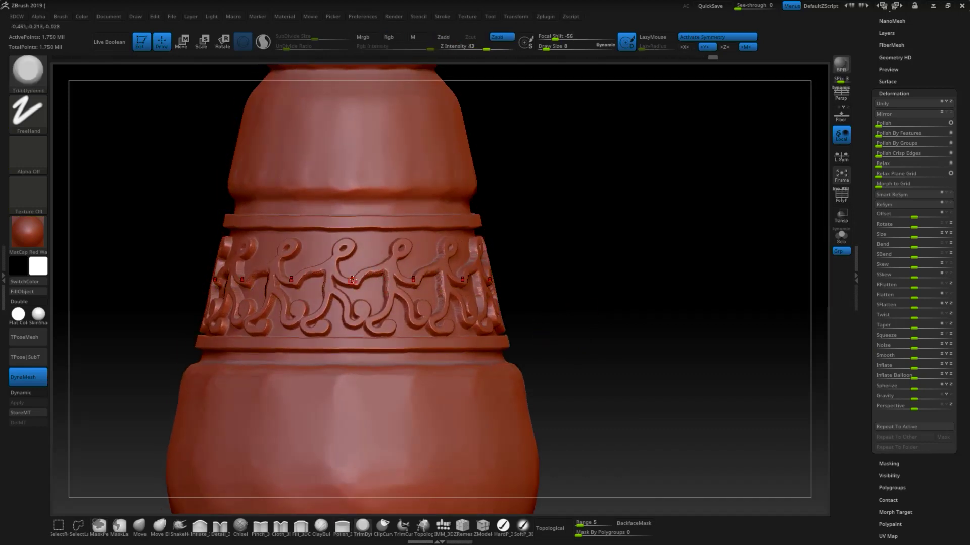
alt+drag(399, 243, 347, 280)
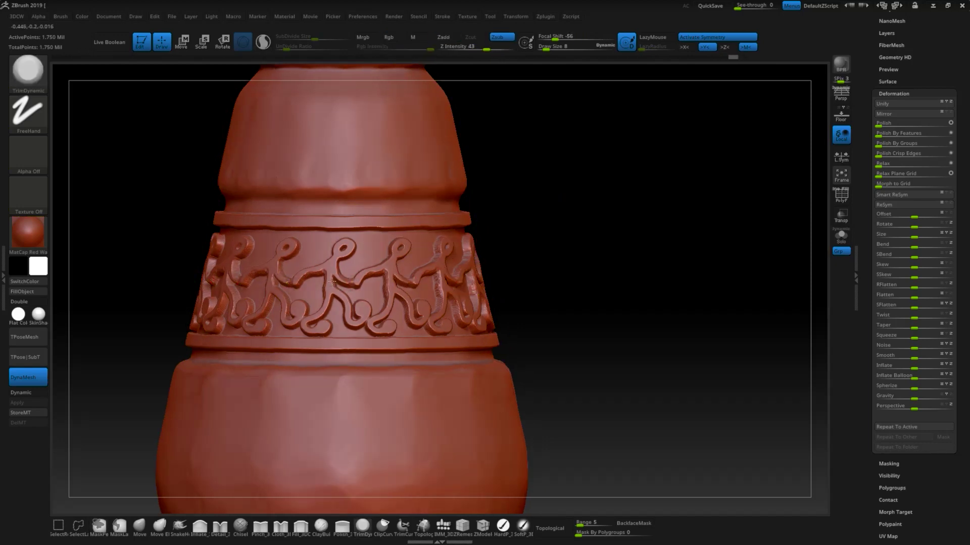
right_drag(358, 318, 367, 286)
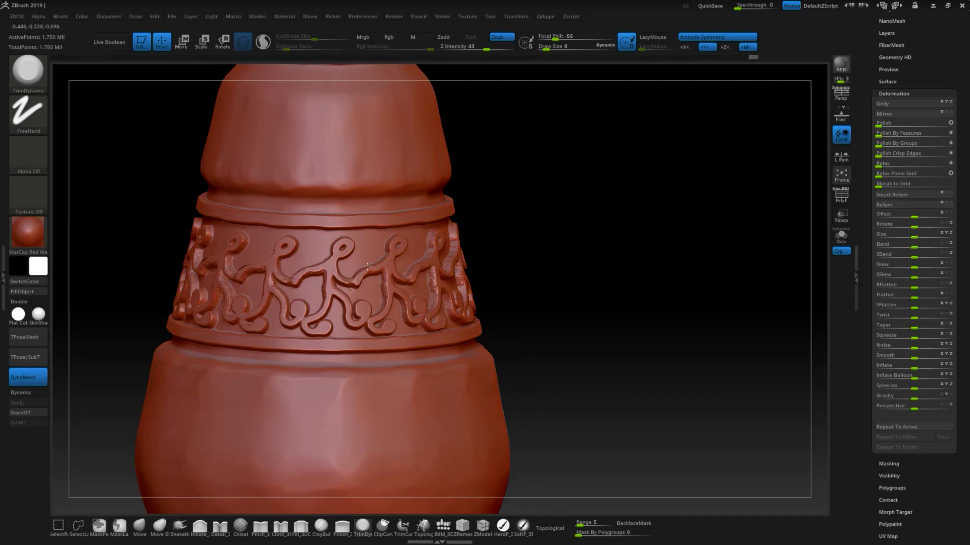
key(ctrl)
right_drag(487, 238, 454, 227)
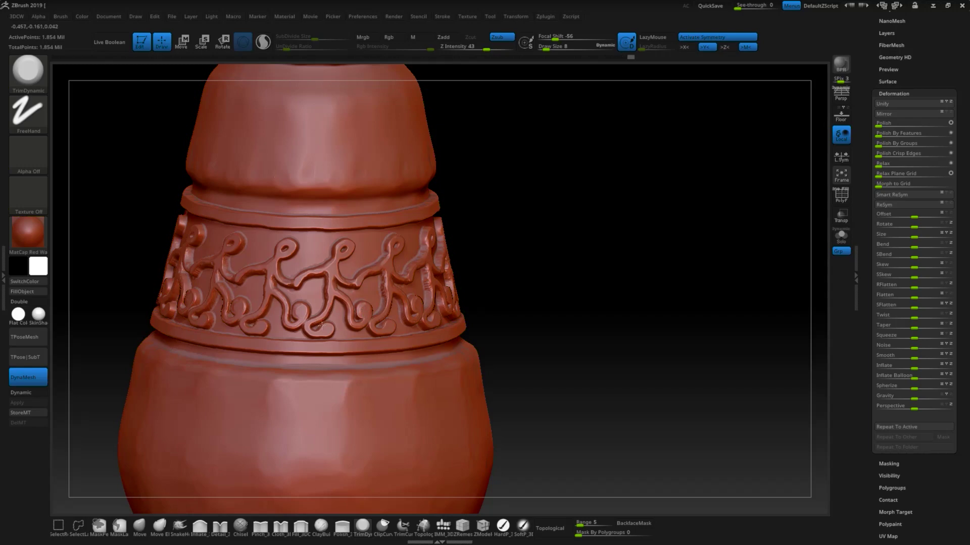
mouse_move(529, 190)
right_down()
mouse_move(242, 275)
mouse_move(336, 263)
right_up()
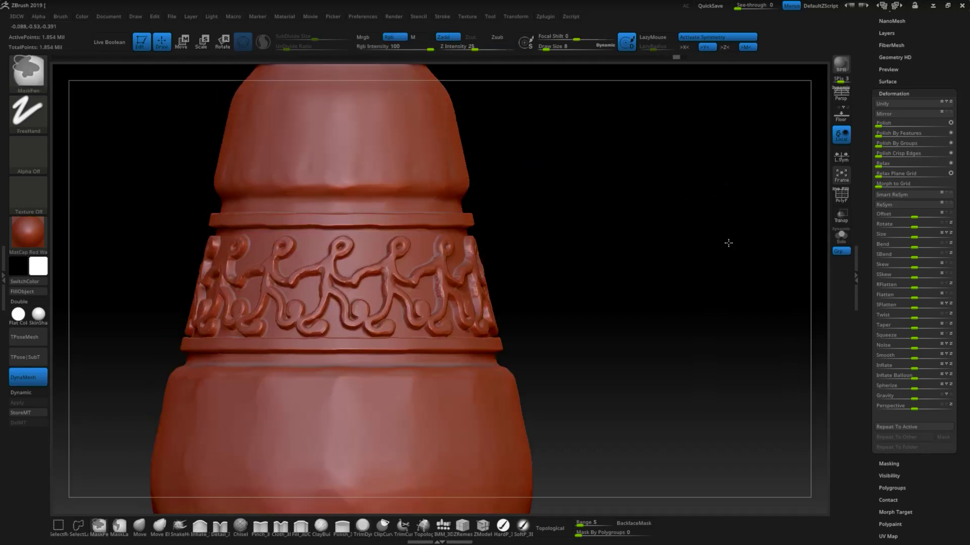
Step: Mask outline arcs above, beside and beneath the figures on the ornamental band
ctrl+right_drag(729, 243, 727, 240)
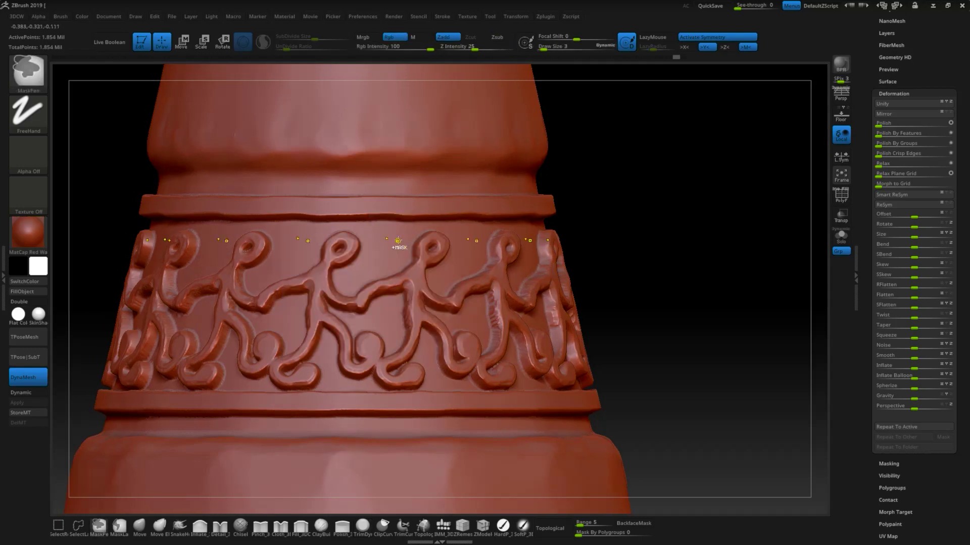
ctrl+drag(404, 234, 358, 275)
key(ctrl+z)
mouse_move(414, 233)
ctrl+mouse_down()
mouse_move(398, 260)
mouse_move(368, 233)
ctrl+mouse_up()
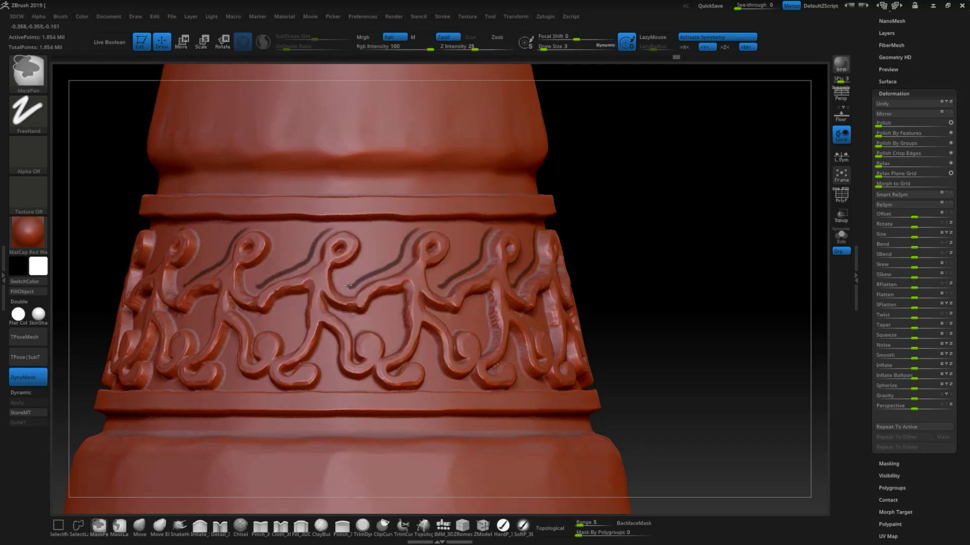
ctrl+drag(314, 245, 357, 227)
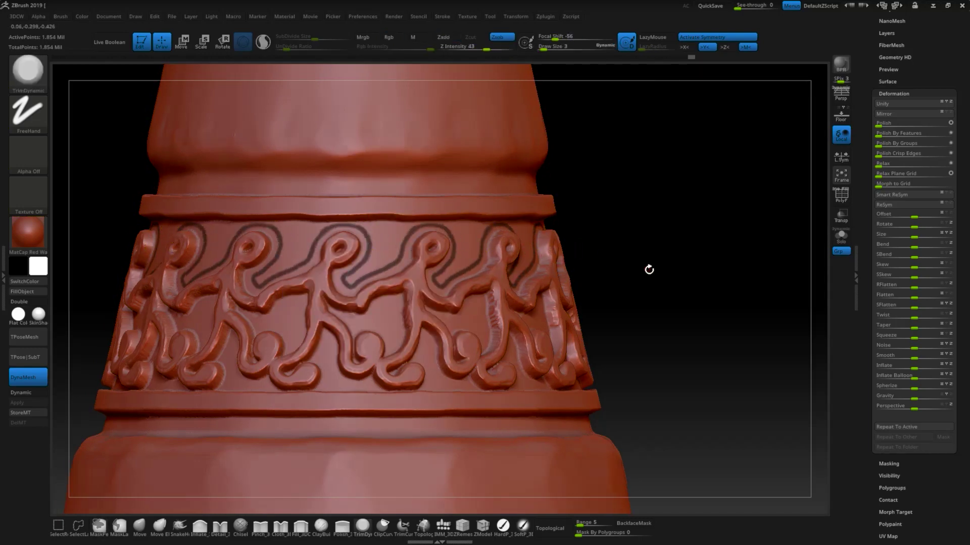
drag(648, 269, 654, 275)
mouse_move(374, 228)
ctrl+mouse_down()
mouse_move(369, 266)
mouse_move(399, 230)
mouse_move(371, 265)
ctrl+mouse_up()
ctrl+click(385, 311)
key(ctrl+z)
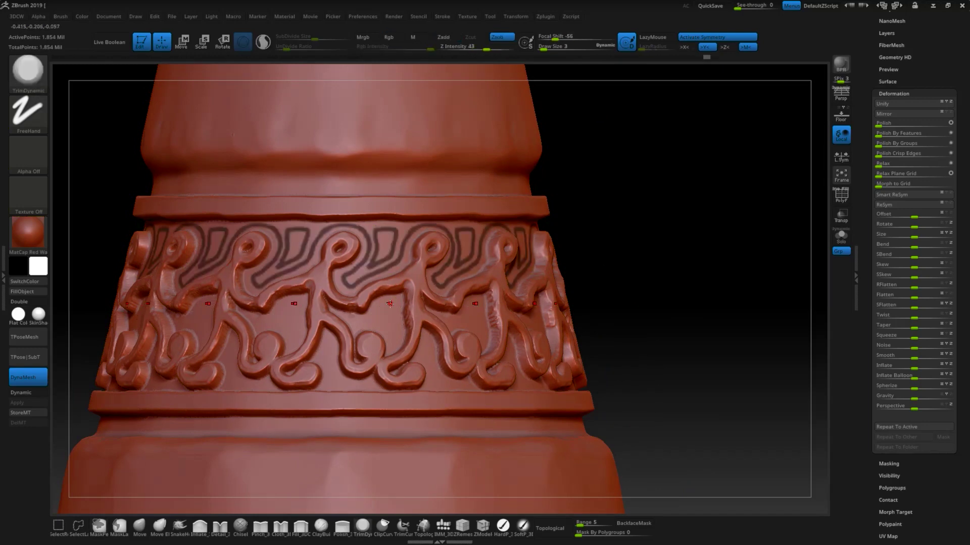
key(ctrl+z)
mouse_move(399, 299)
ctrl+mouse_down()
mouse_move(351, 321)
mouse_move(398, 320)
mouse_move(386, 348)
mouse_move(351, 320)
ctrl+mouse_up()
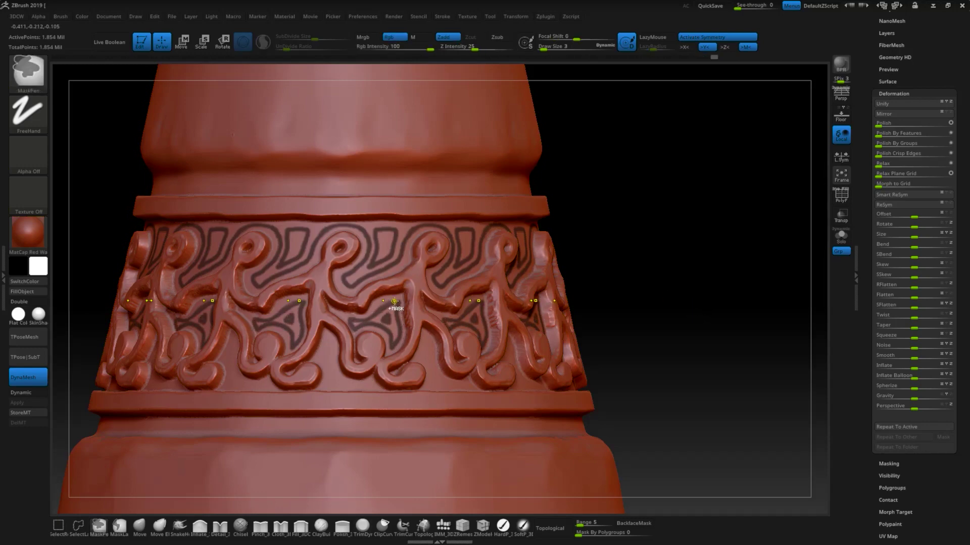
Step: Invert the mask, deflate the outlines into grooves, and clear the mask
ctrl+click(731, 312)
drag(914, 368, 917, 368)
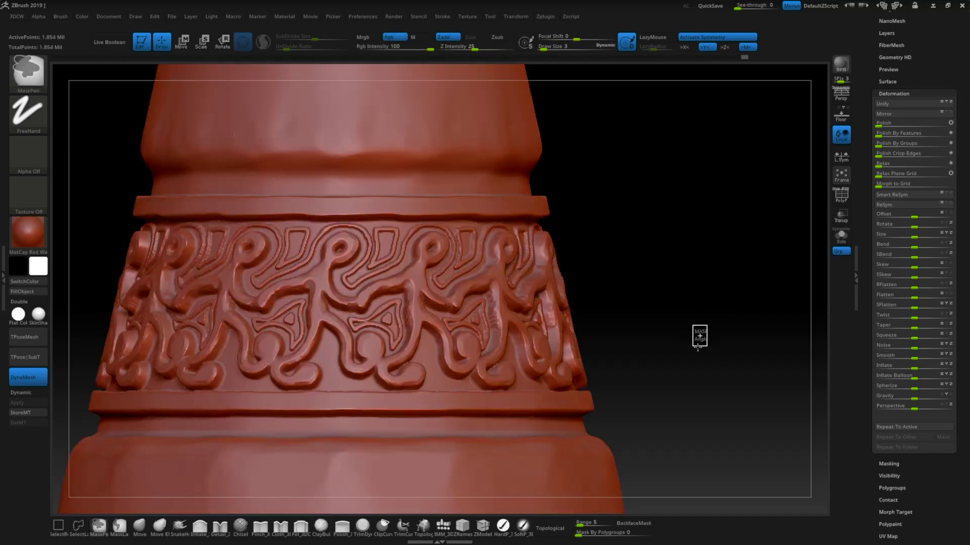
mouse_move(694, 333)
mouse_down()
mouse_move(678, 349)
mouse_move(624, 310)
mouse_move(622, 296)
mouse_up()
key(b)
key(t)
key(d)
Step: Mask more ornament grooves, invert, deepen them, and clear the mask
mouse_move(326, 336)
ctrl+mouse_down()
mouse_move(371, 386)
mouse_move(331, 344)
ctrl+mouse_up()
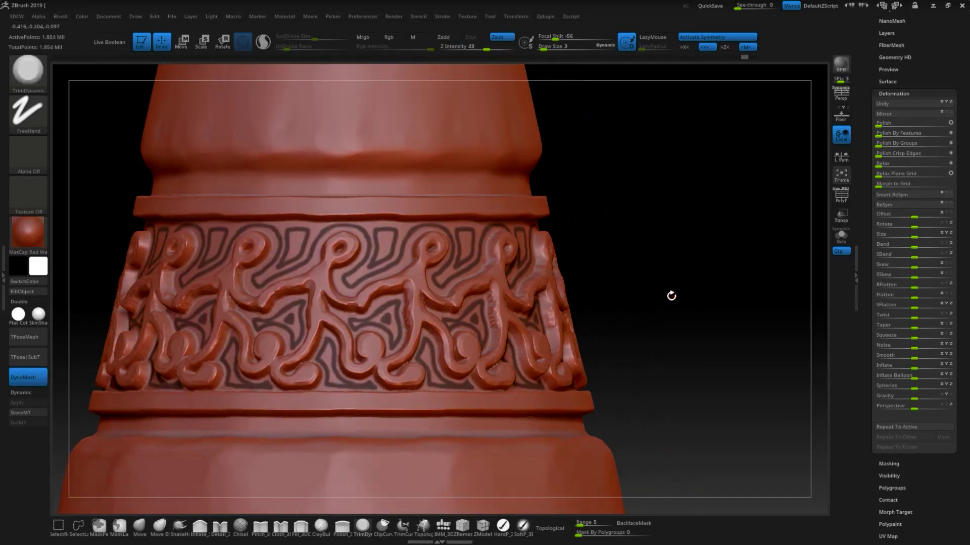
ctrl+click(699, 280)
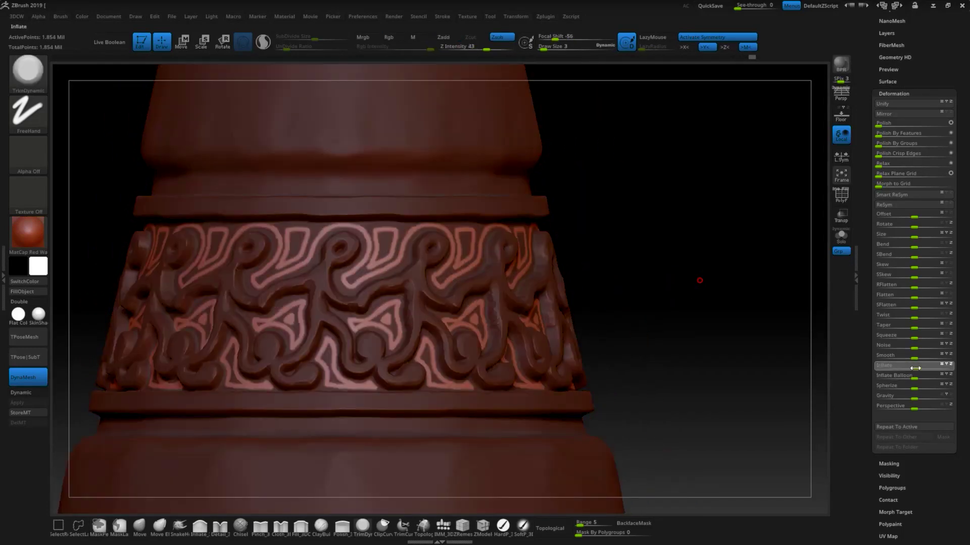
drag(914, 365, 929, 365)
mouse_move(729, 348)
ctrl+mouse_down()
mouse_move(699, 351)
mouse_move(707, 336)
mouse_move(623, 355)
mouse_move(673, 338)
ctrl+mouse_up()
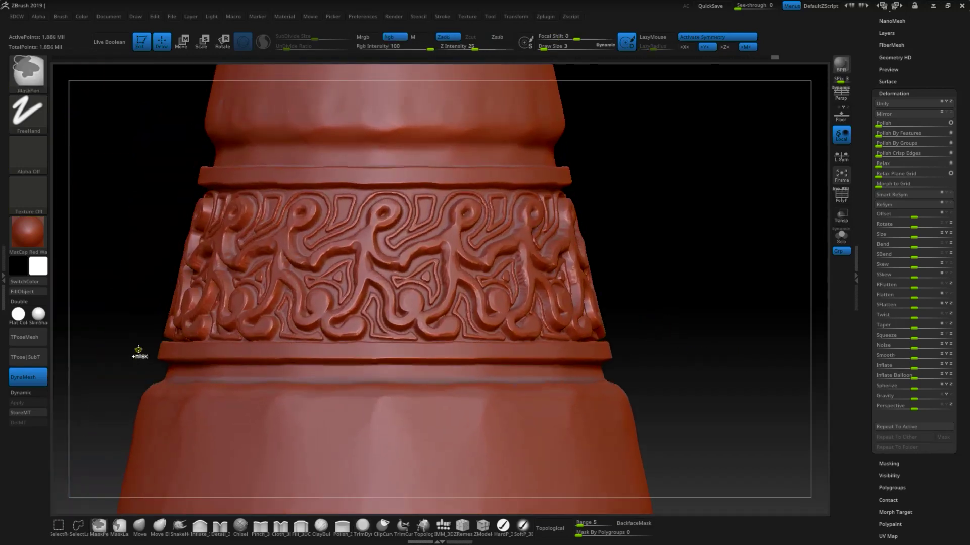
ctrl+drag(140, 348, 672, 355)
ctrl+click(667, 356)
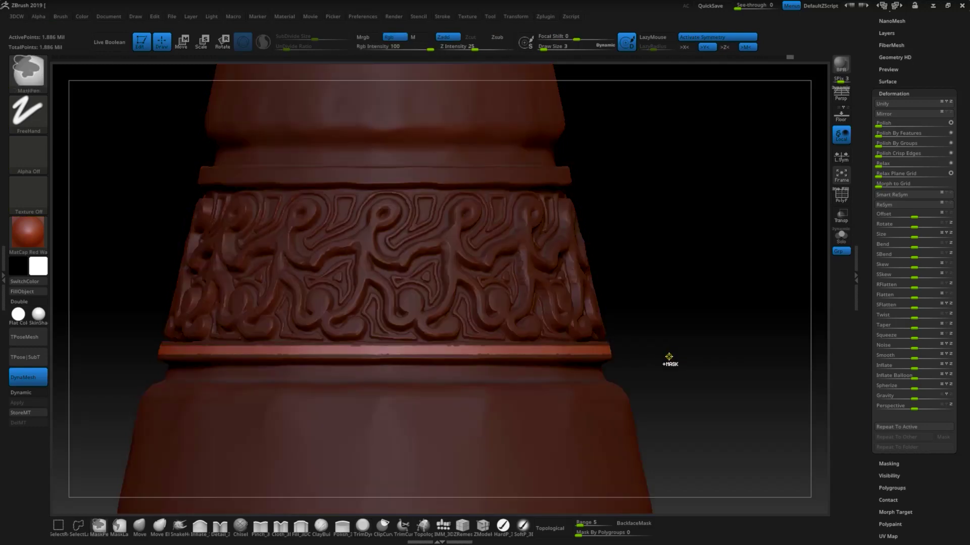
ctrl+click(662, 354)
ctrl+click(658, 353)
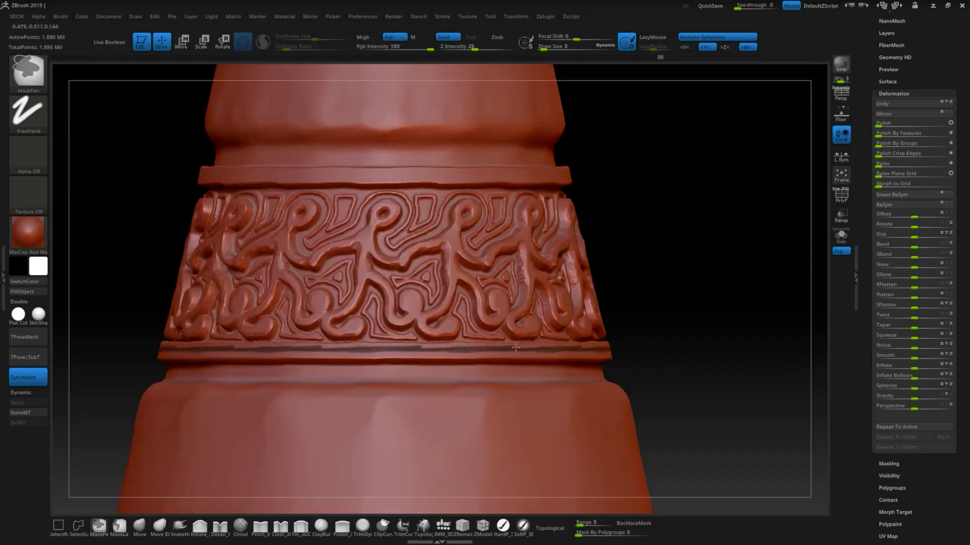
ctrl+drag(359, 352, 362, 353)
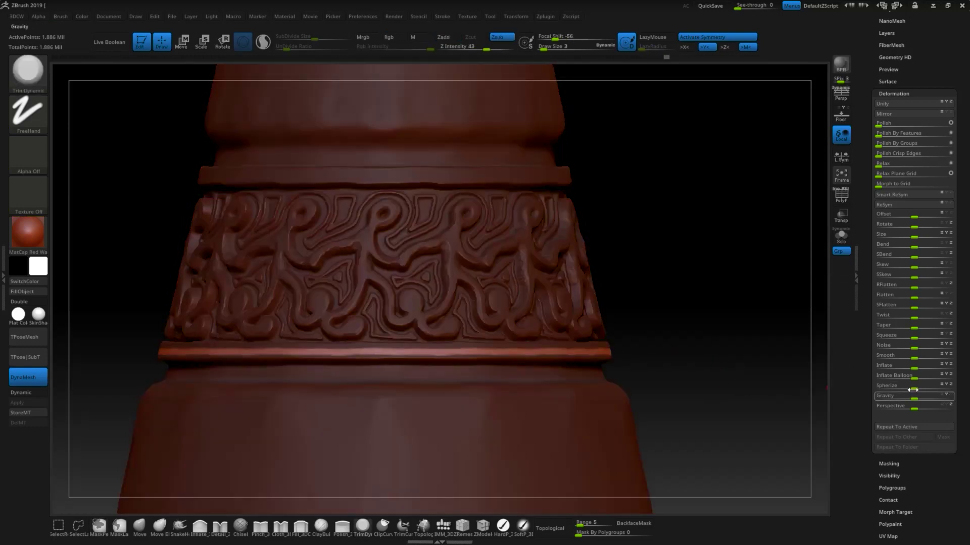
ctrl+click(666, 355)
drag(914, 365, 912, 367)
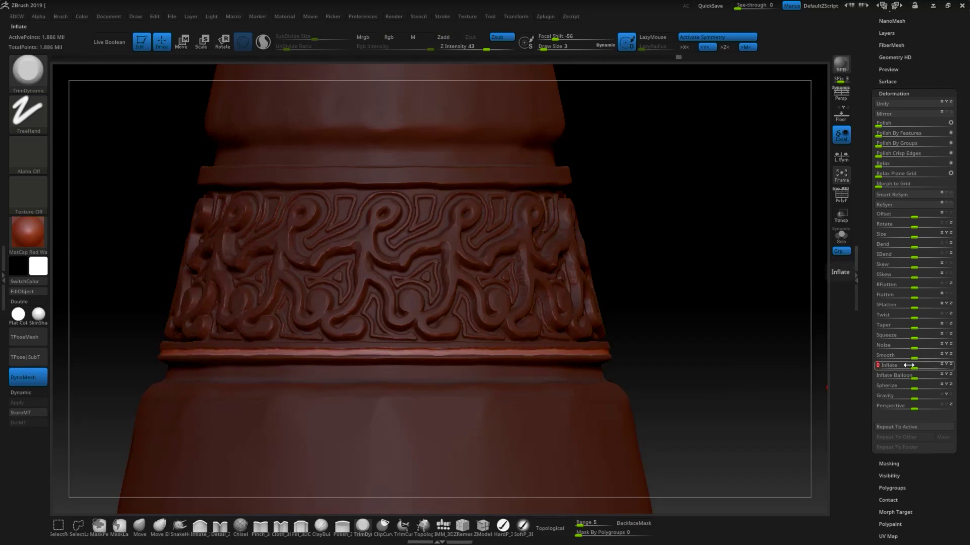
ctrl+drag(738, 376, 727, 372)
alt+drag(711, 363, 675, 364)
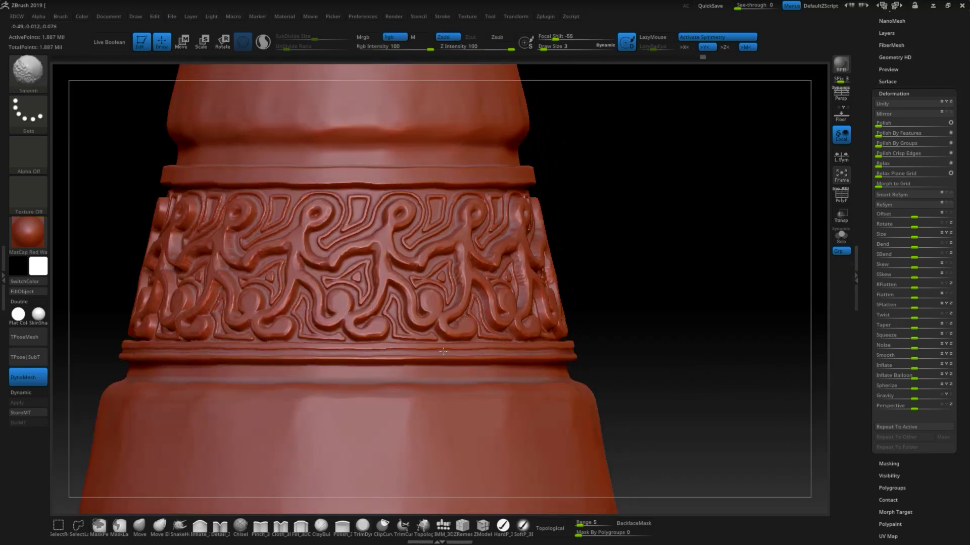
key(b)
key(t)
key(d)
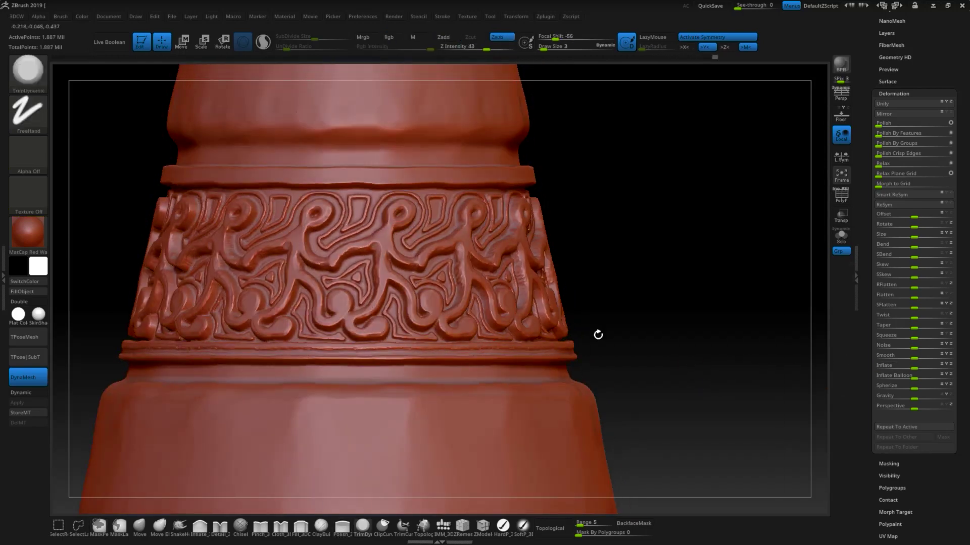
mouse_move(598, 334)
mouse_down()
mouse_move(488, 350)
mouse_move(758, 321)
mouse_move(700, 311)
mouse_up()
key(space)
drag(274, 254, 578, 254)
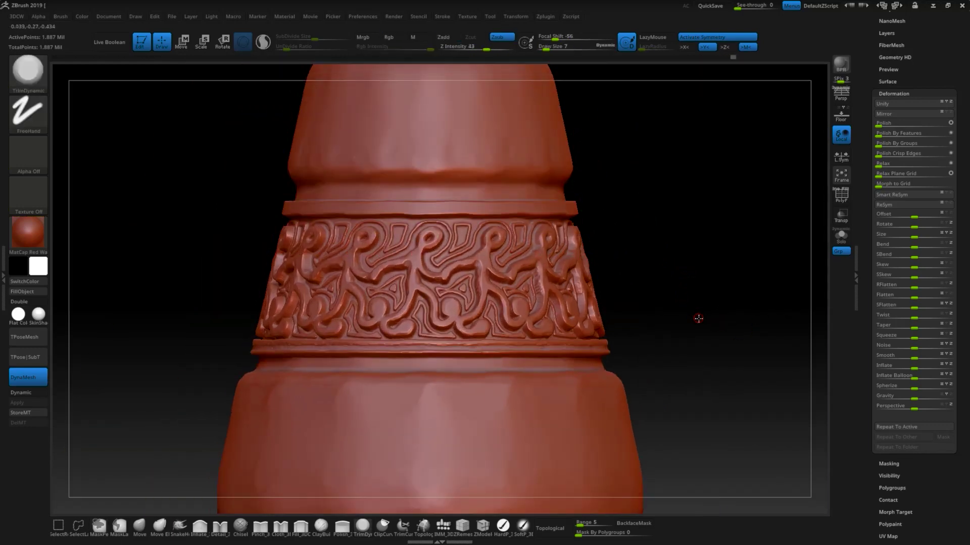
Step: Mask a dotted pattern on the lower ring and inflate it into small raised teeth
drag(698, 318, 118, 422)
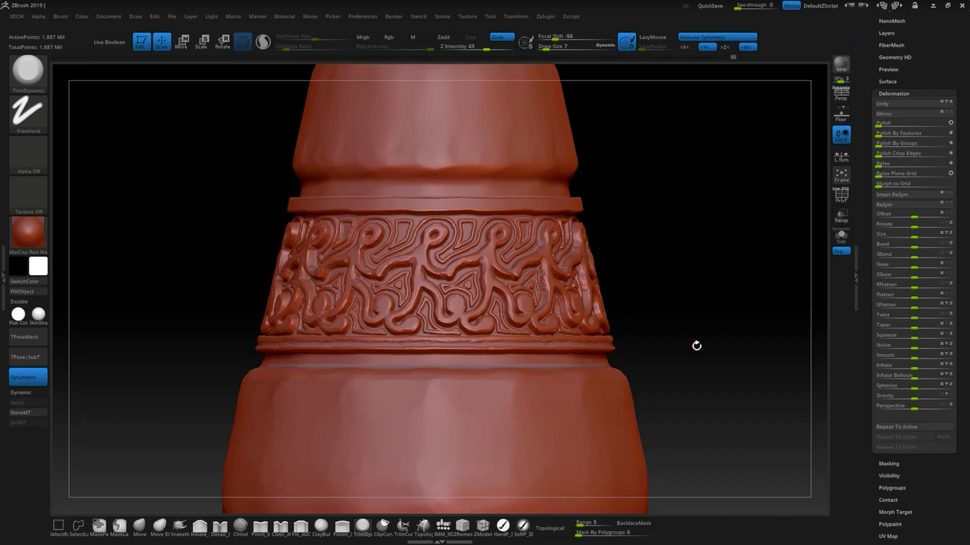
ctrl+drag(437, 362, 506, 358)
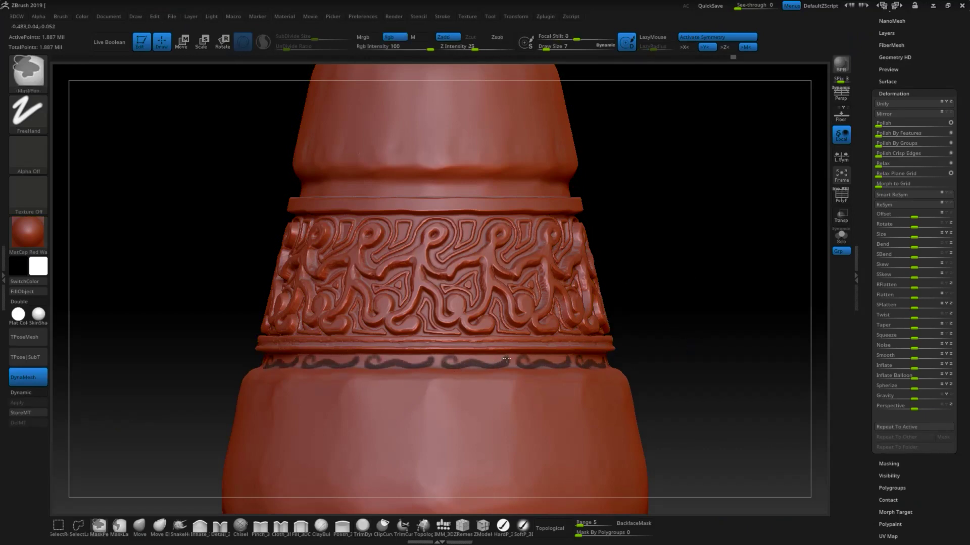
key(ctrl+z)
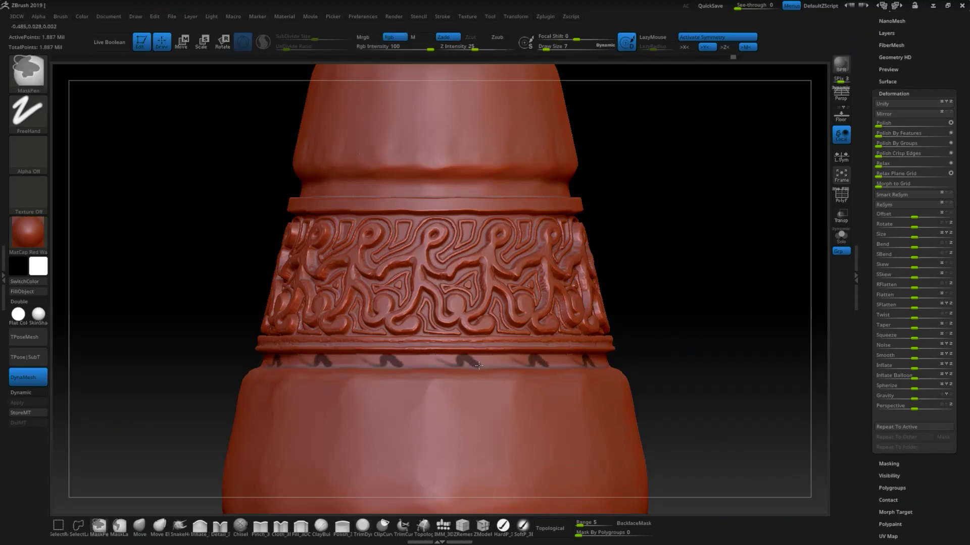
drag(699, 331, 651, 341)
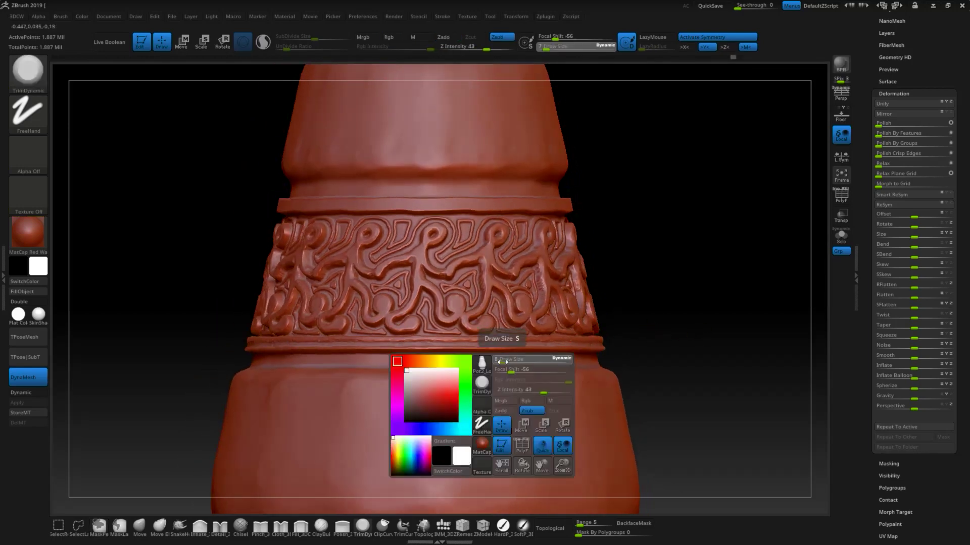
ctrl+drag(514, 360, 439, 361)
ctrl+click(732, 336)
drag(917, 368, 922, 367)
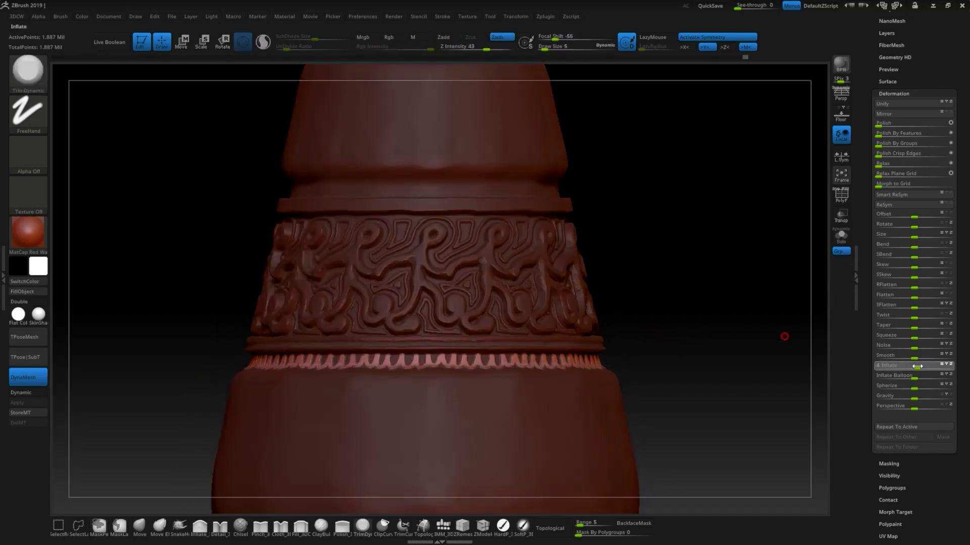
ctrl+click(701, 352)
Step: Reframe the whole vase and mask a row of notches around the upper ring
drag(664, 350, 641, 334)
mouse_move(694, 394)
alt+mouse_down()
mouse_move(679, 384)
mouse_move(713, 292)
alt+mouse_up()
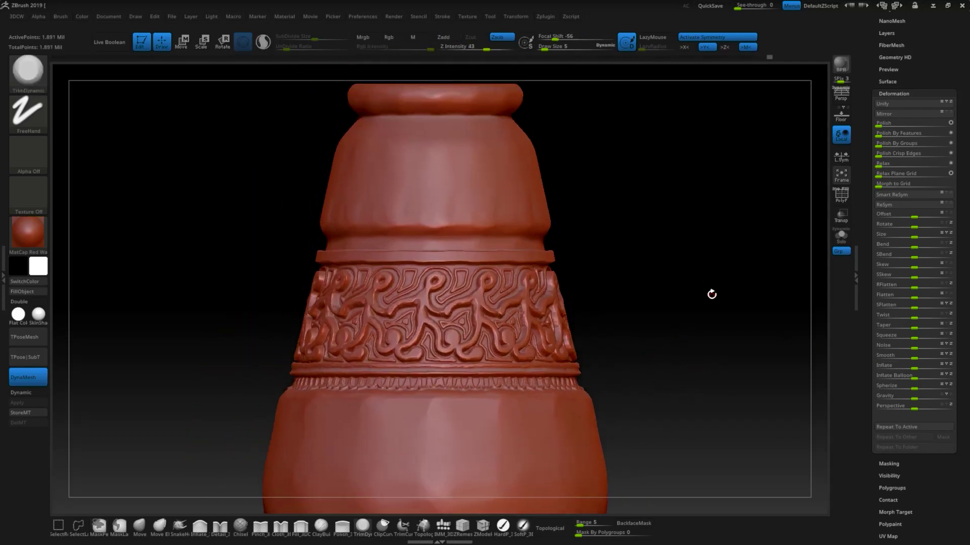
drag(461, 246, 505, 246)
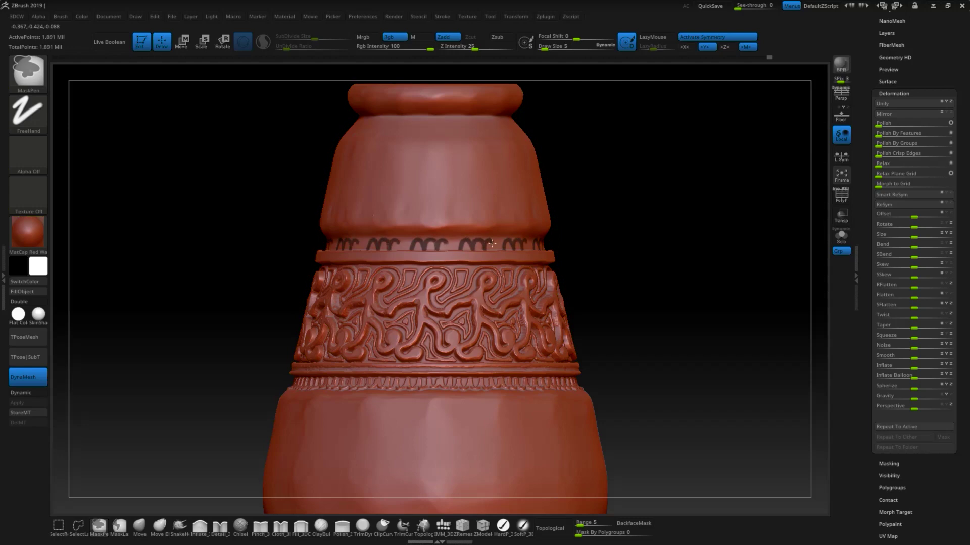
Step: Invert the notch mask for upper-ring scallops, then mask and inflate slanted stripes above it
ctrl+click(652, 318)
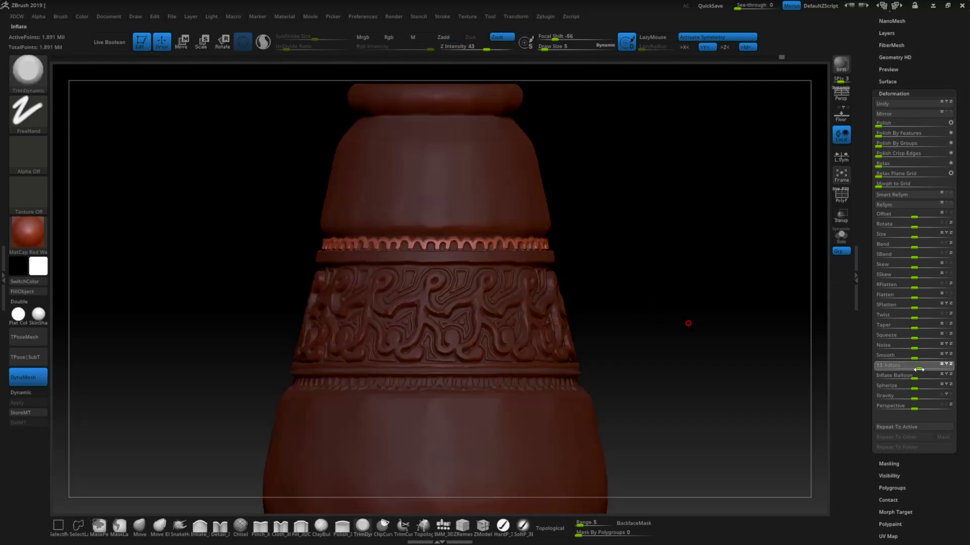
mouse_move(708, 339)
mouse_down()
mouse_move(698, 359)
mouse_move(670, 369)
mouse_move(686, 344)
mouse_up()
mouse_move(377, 231)
ctrl+mouse_down()
mouse_move(401, 208)
mouse_move(376, 202)
mouse_move(394, 212)
mouse_move(391, 195)
mouse_move(445, 193)
ctrl+mouse_up()
key(ctrl)
alt+drag(762, 303, 675, 303)
ctrl+click(709, 296)
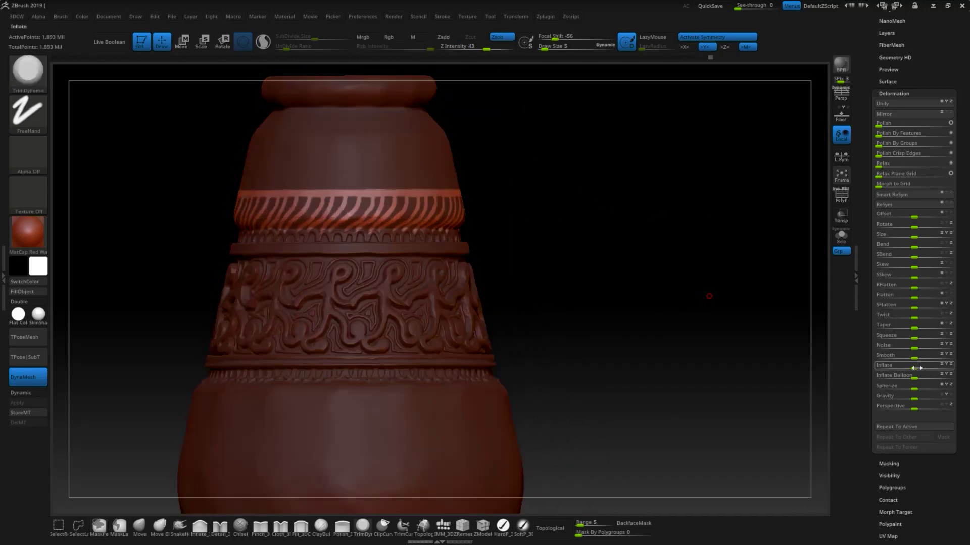
drag(917, 368, 924, 368)
ctrl+drag(738, 340, 614, 344)
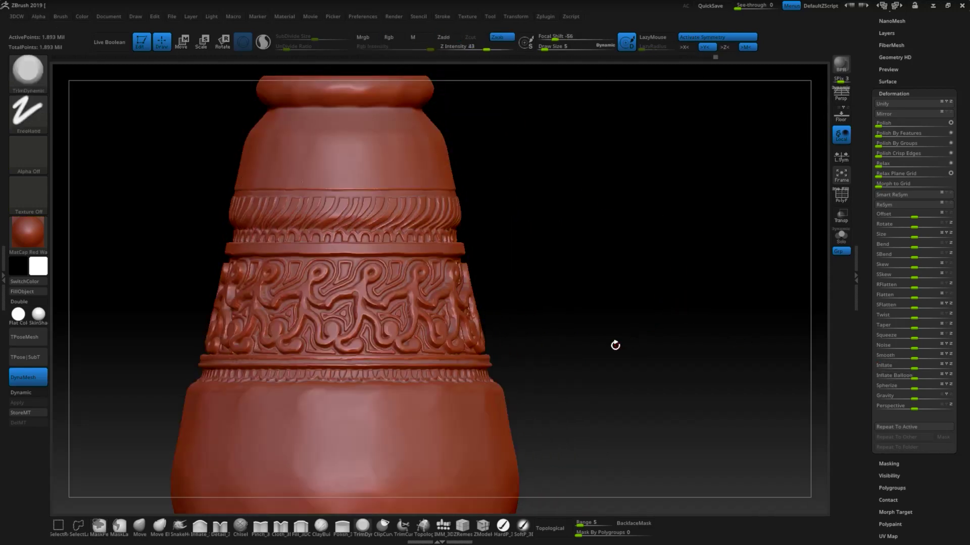
Step: Undo the stripes and mask hook-shaped vertical strokes with a ring along the band's top edge
ctrl+click(588, 335)
ctrl+click(599, 294)
shift+drag(599, 294, 524, 202)
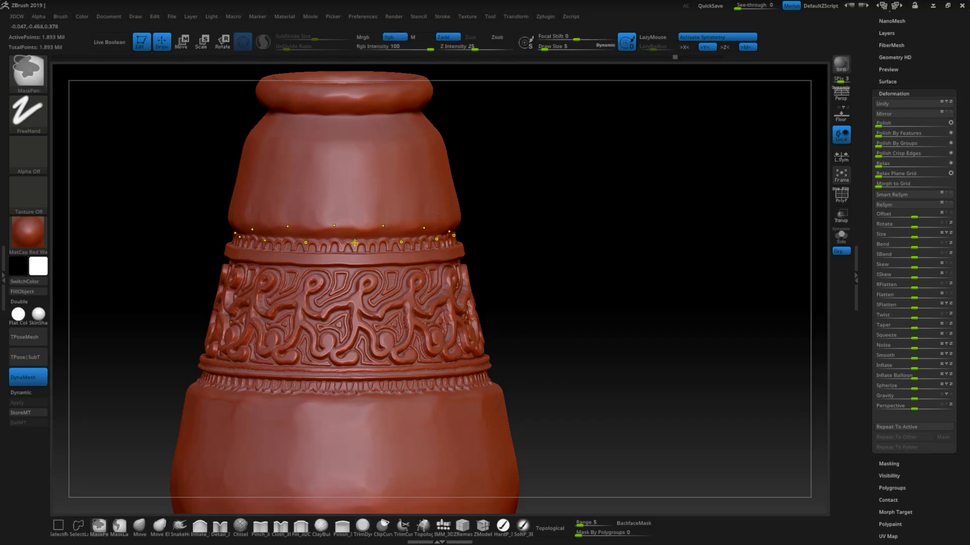
ctrl+drag(355, 228, 367, 193)
ctrl+drag(344, 230, 356, 194)
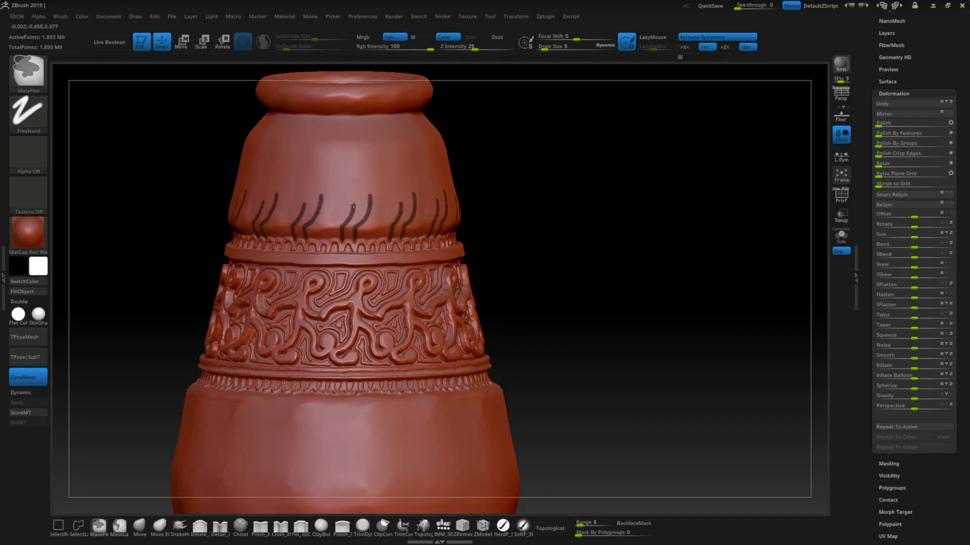
ctrl+drag(329, 242, 339, 193)
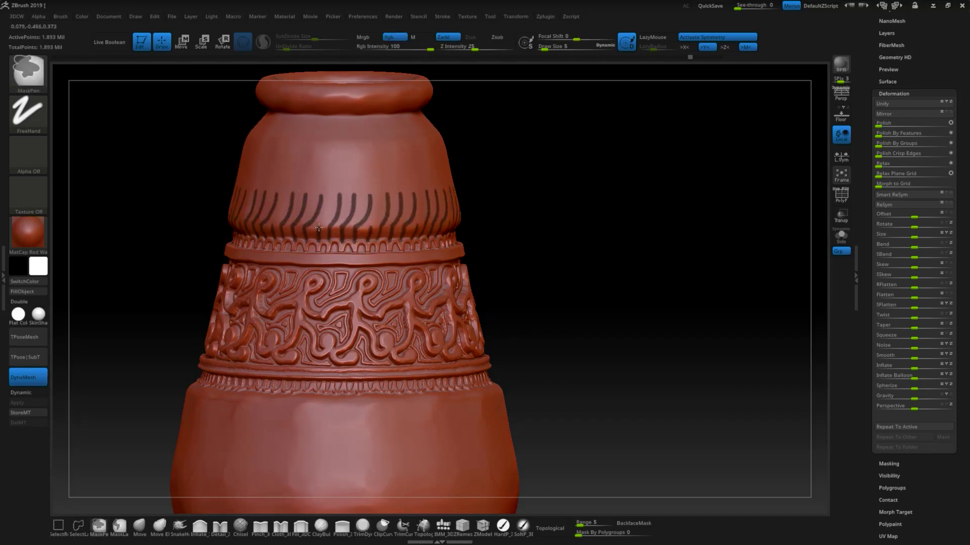
ctrl+drag(318, 228, 333, 200)
ctrl+drag(403, 195, 323, 192)
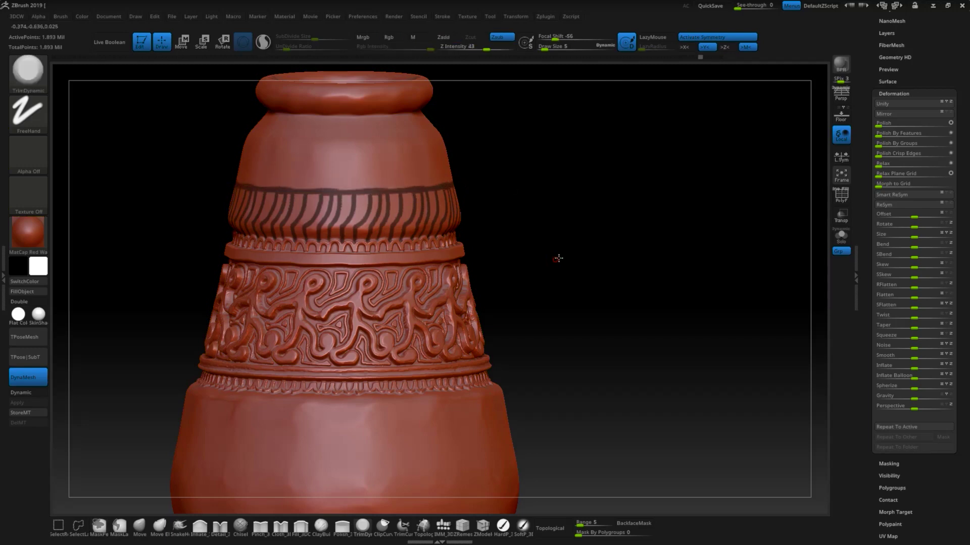
Step: Invert the mask and inflate the hook strokes twice into raised curled ribs
ctrl+click(657, 283)
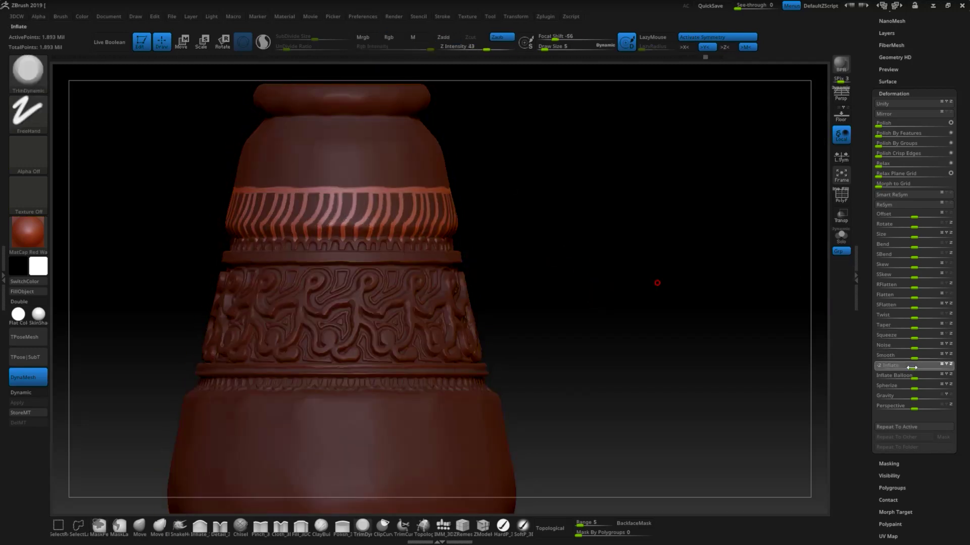
drag(912, 367, 909, 367)
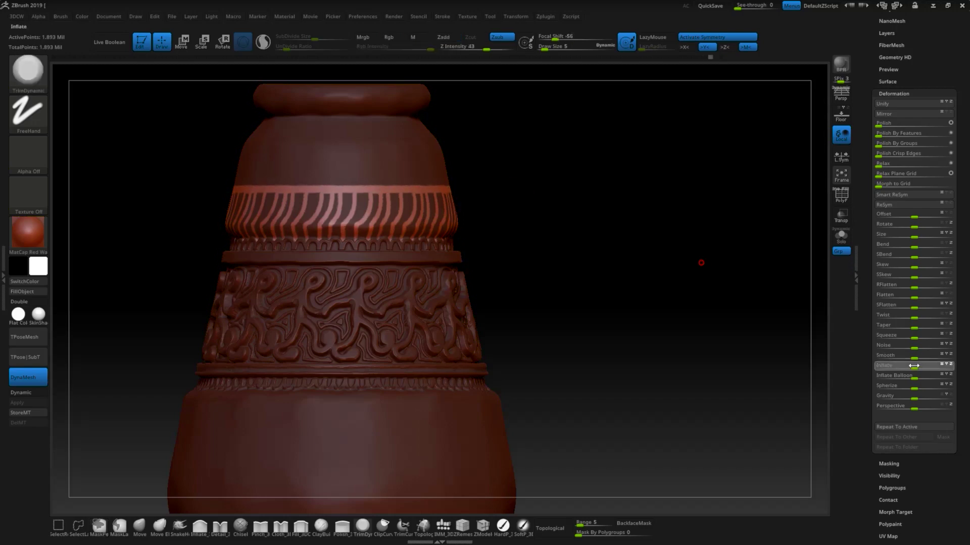
drag(914, 366, 918, 367)
Step: Clear the leftover mask, dismiss the undo history notice, and reframe the vase
ctrl+drag(631, 349, 637, 352)
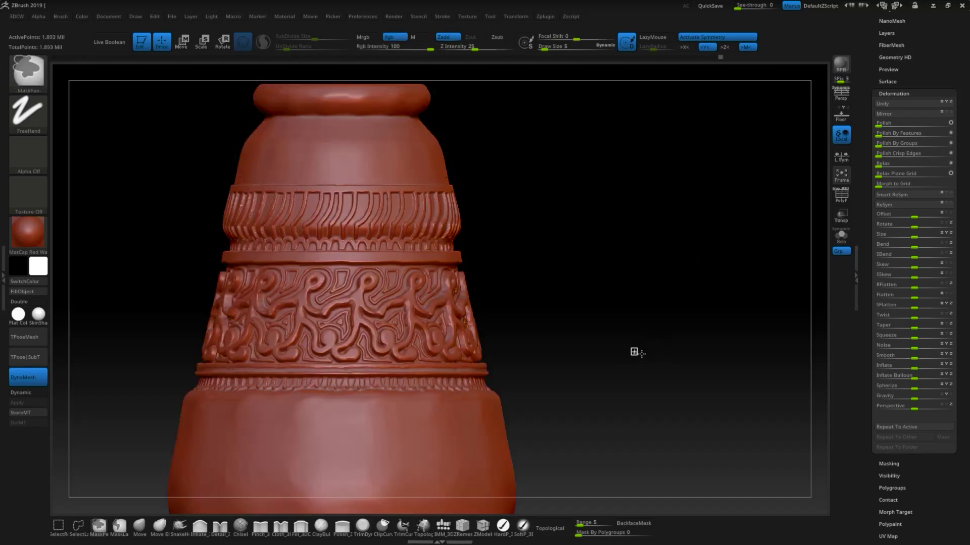
click(600, 313)
mouse_move(548, 357)
alt+mouse_down()
mouse_move(526, 364)
mouse_move(619, 336)
alt+mouse_up()
Step: Mask a row of dots around the shoulder, invert it, and raise them as small triangles
ctrl+click(291, 176)
ctrl+click(356, 176)
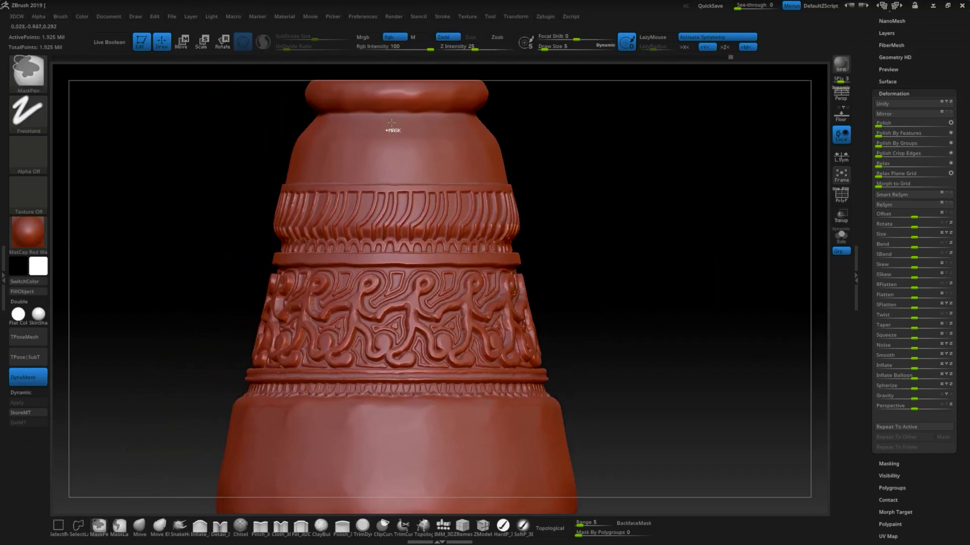
ctrl+click(405, 176)
key(ctrl+i)
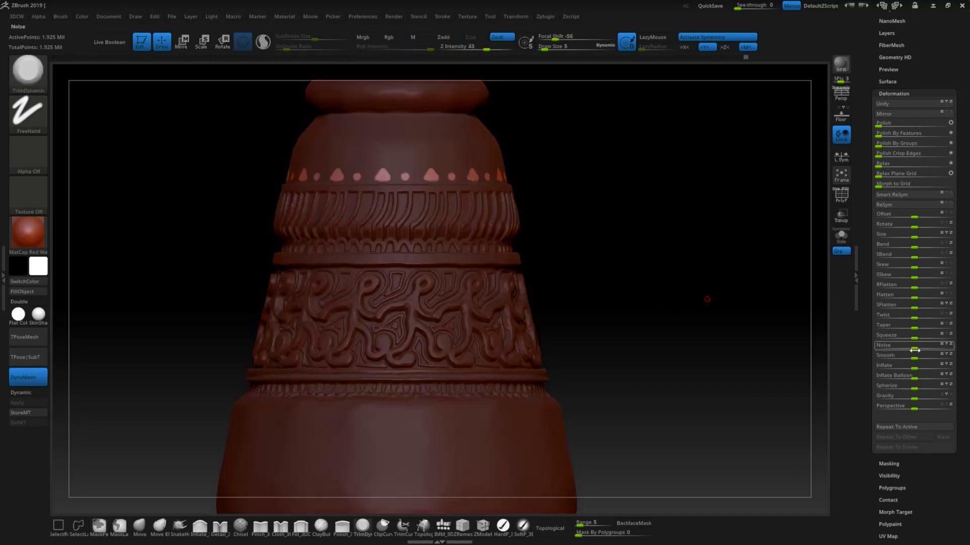
key(ctrl)
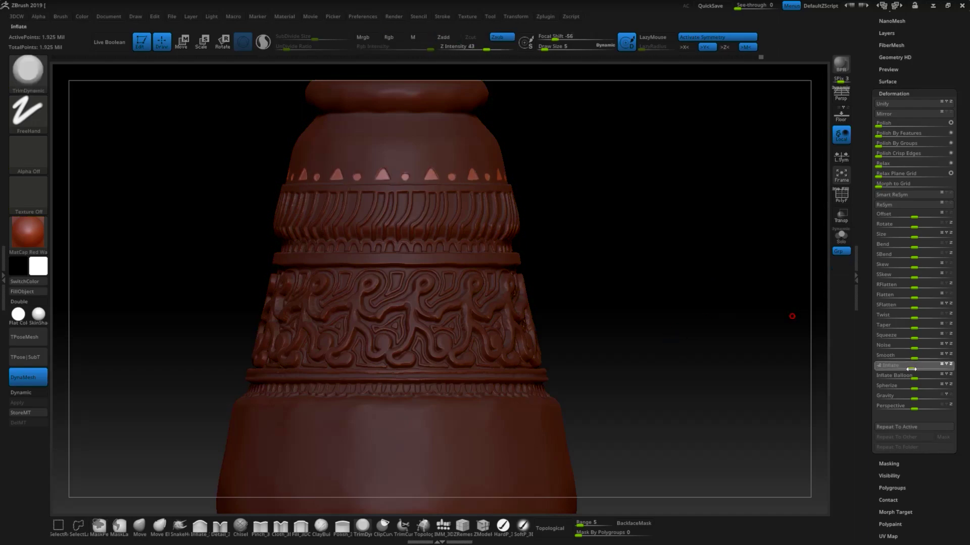
ctrl+drag(697, 343, 704, 348)
drag(636, 343, 645, 305)
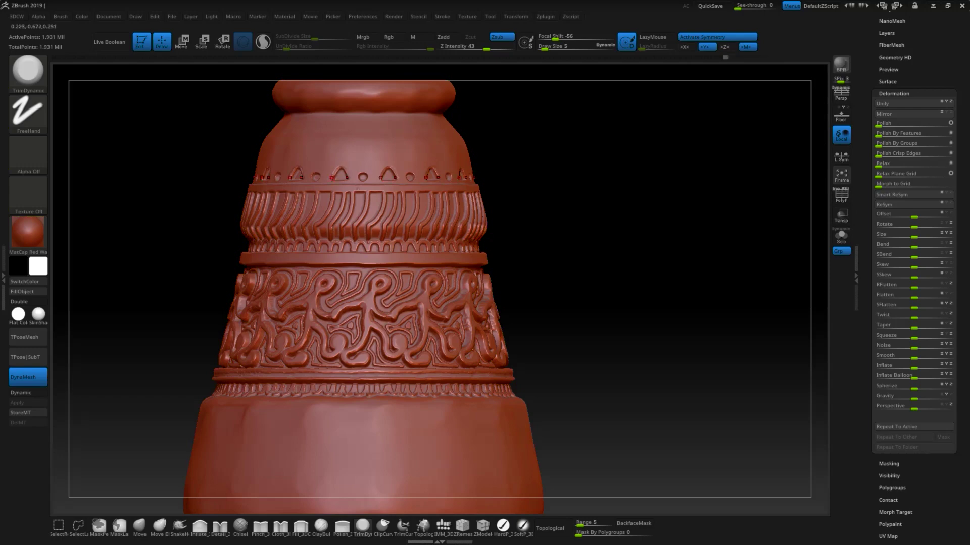
drag(510, 152, 523, 156)
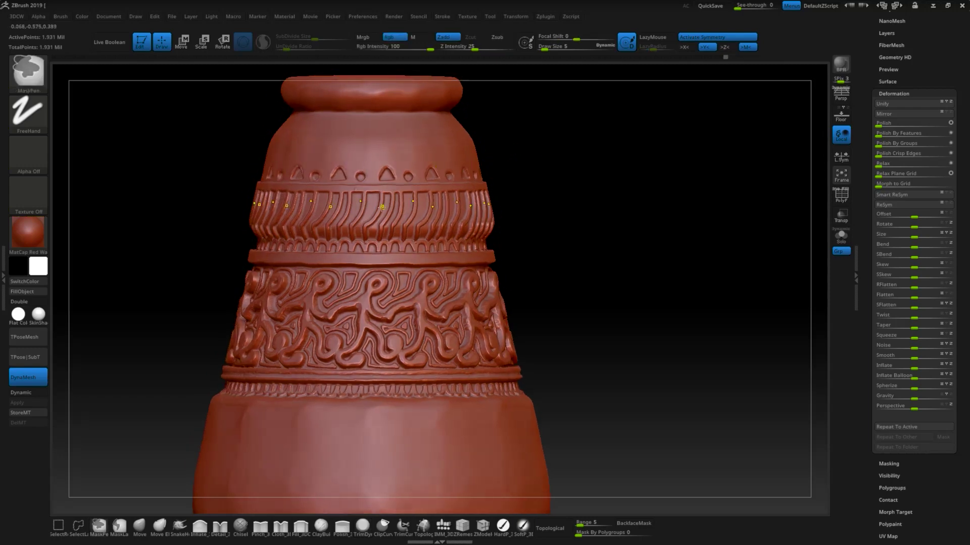
right_drag(369, 190, 404, 186)
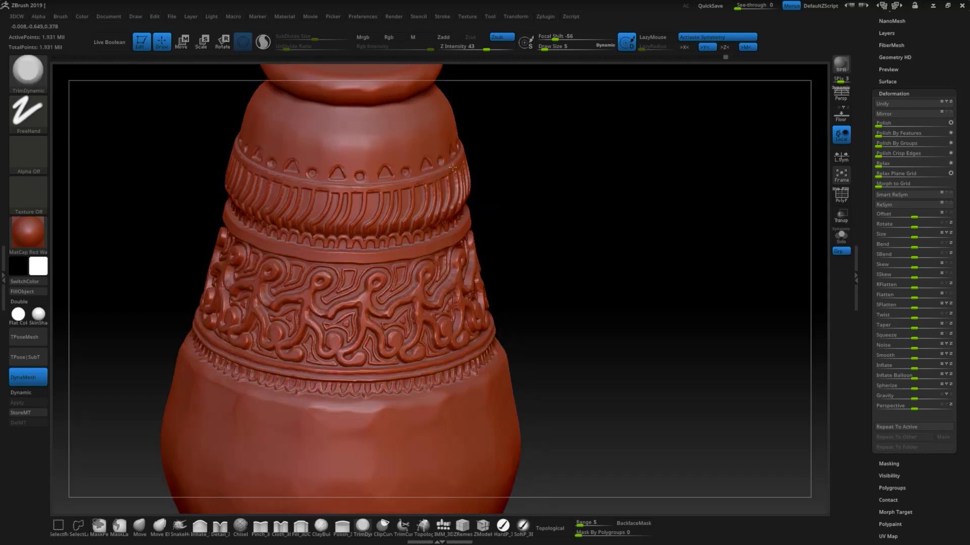
right_drag(453, 168, 502, 252)
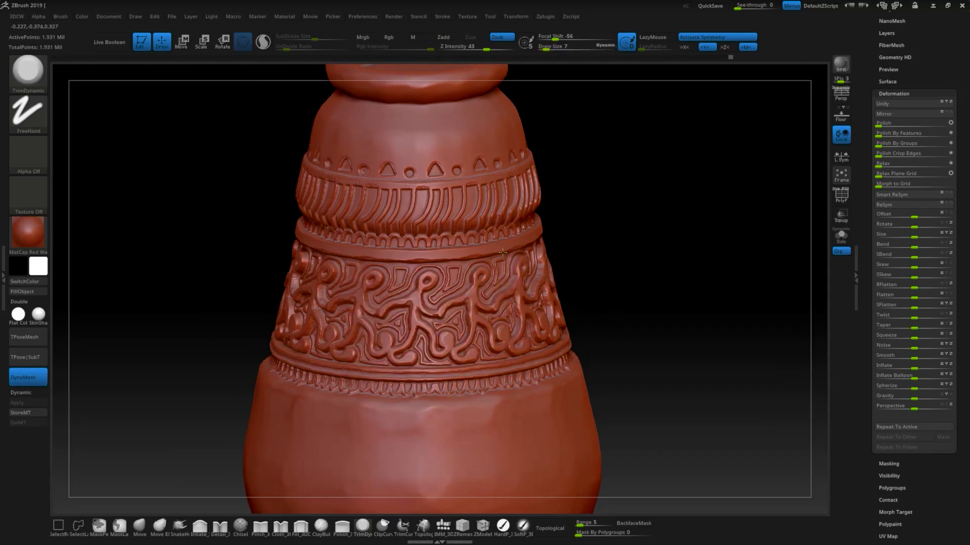
alt+right_drag(616, 245, 632, 318)
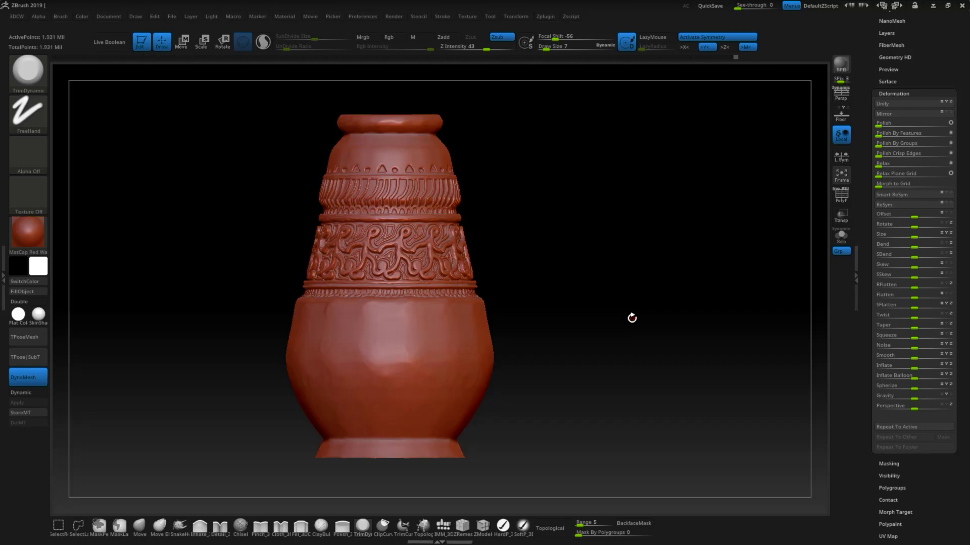
Step: Raise the squared key pattern around the vase belly with a masked inflate, then clear the mask
drag(632, 318, 600, 303)
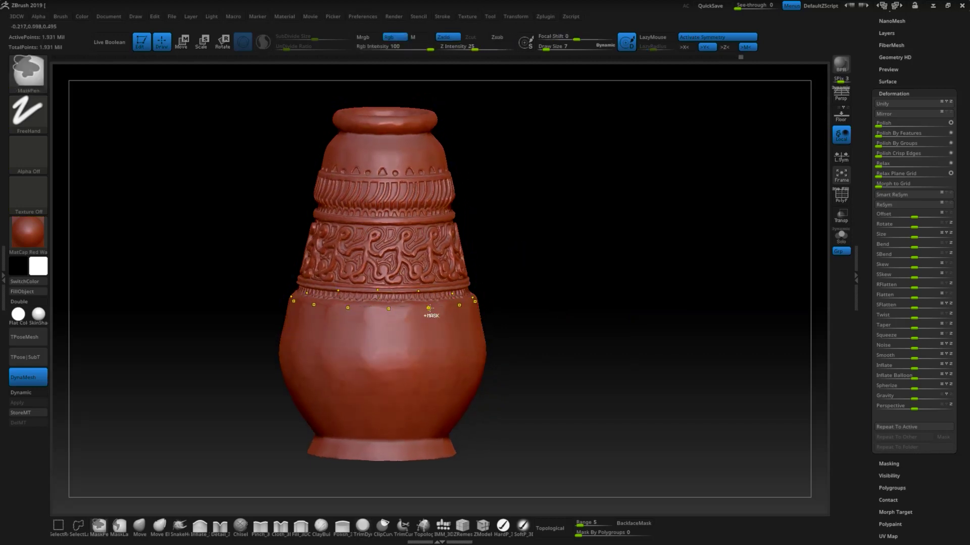
mouse_move(429, 308)
mouse_down()
mouse_move(438, 352)
mouse_move(450, 316)
mouse_up()
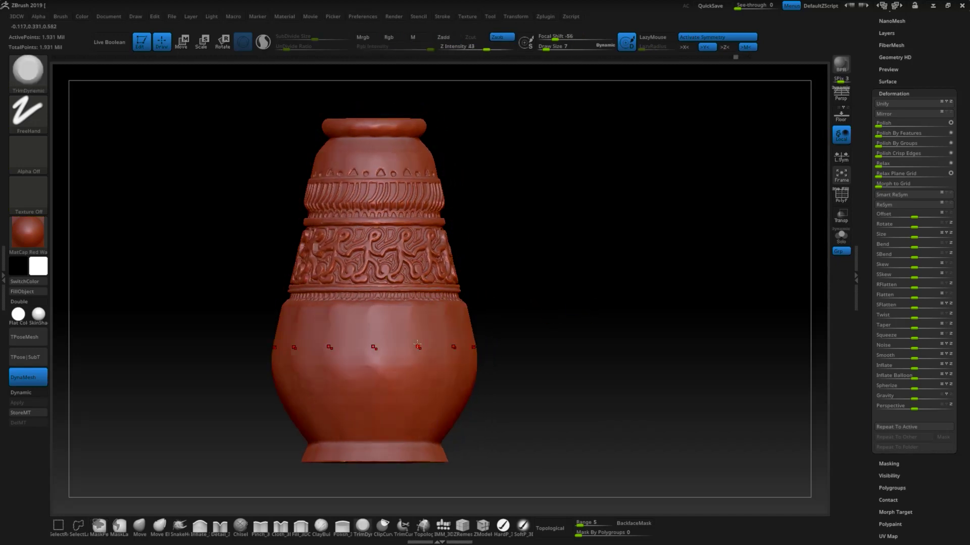
key(ctrl)
mouse_move(418, 345)
mouse_down()
mouse_move(381, 314)
mouse_move(393, 306)
mouse_move(389, 327)
mouse_move(397, 306)
mouse_move(399, 319)
mouse_up()
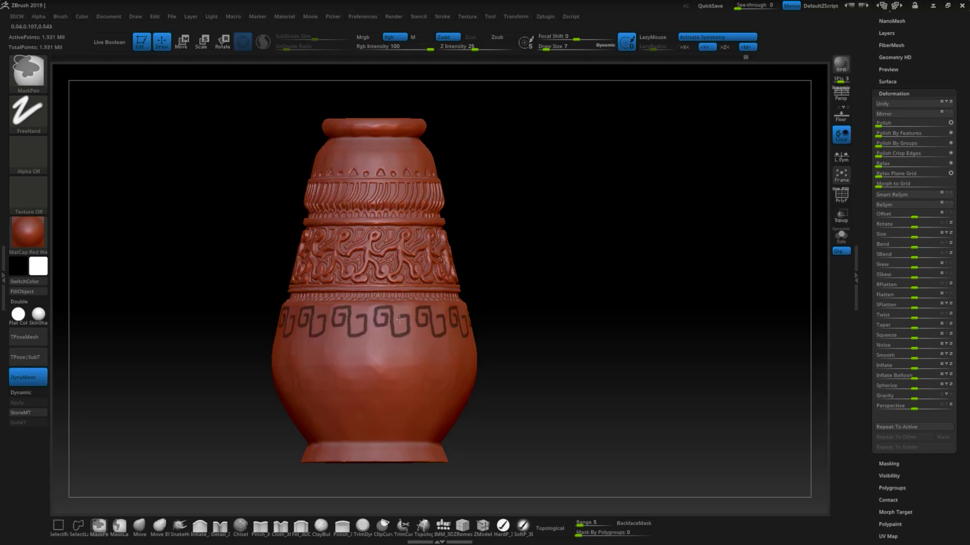
ctrl+click(561, 301)
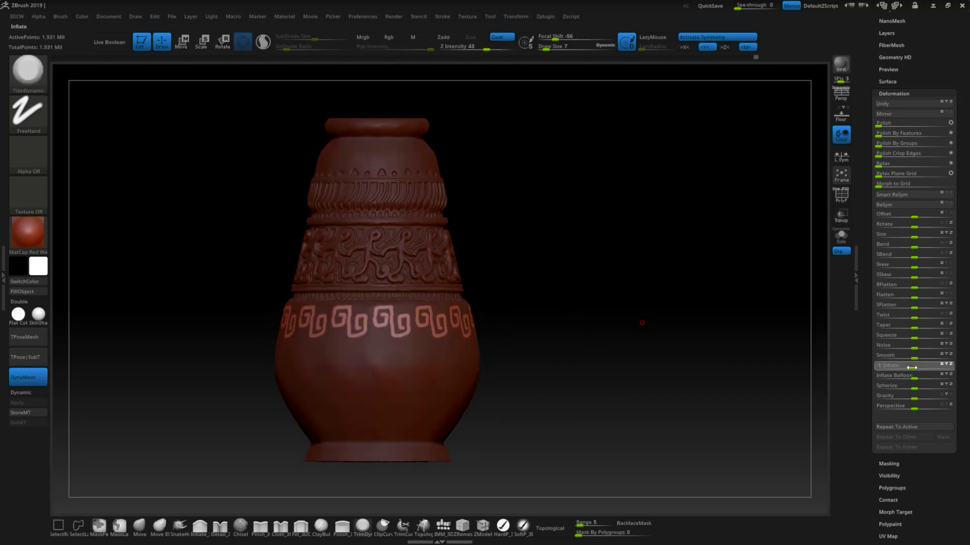
ctrl+click(552, 342)
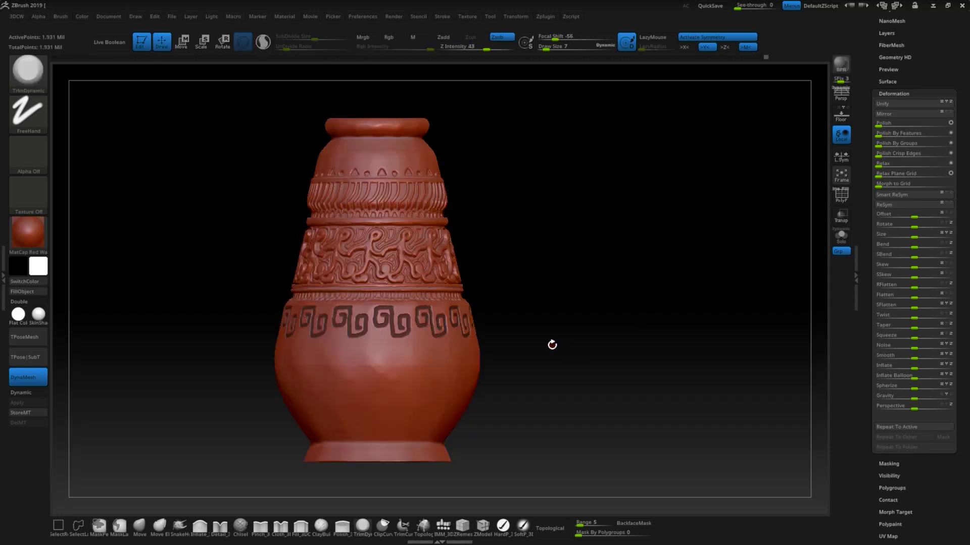
ctrl+drag(551, 343, 526, 346)
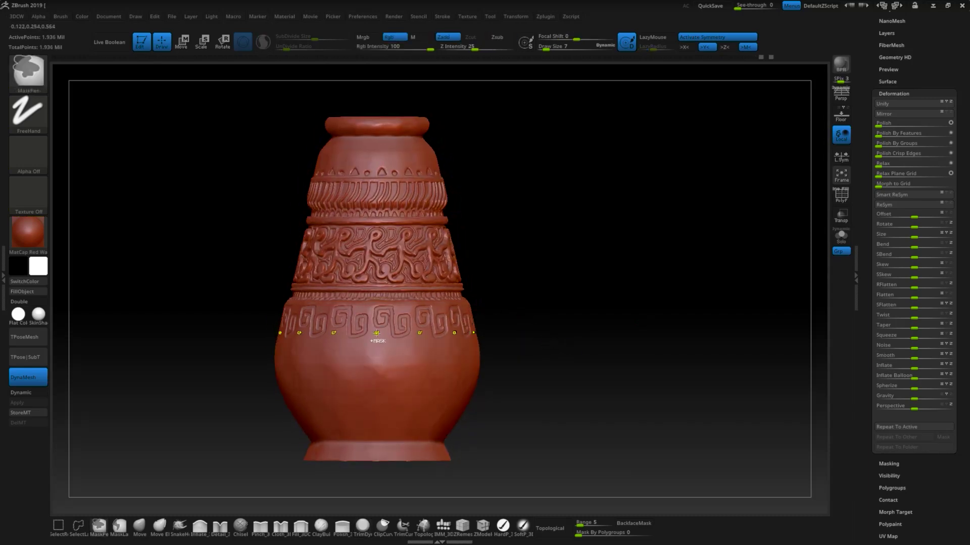
Step: Mask a ridge band below the key pattern, invert the mask, inflate it slightly, and clear the mask
ctrl+click(362, 309)
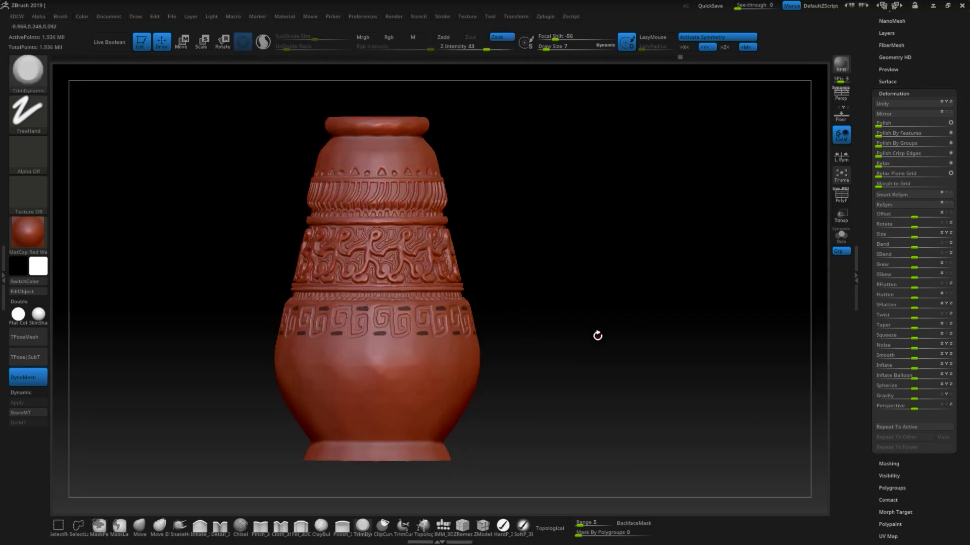
ctrl+click(399, 346)
ctrl+drag(399, 345, 447, 344)
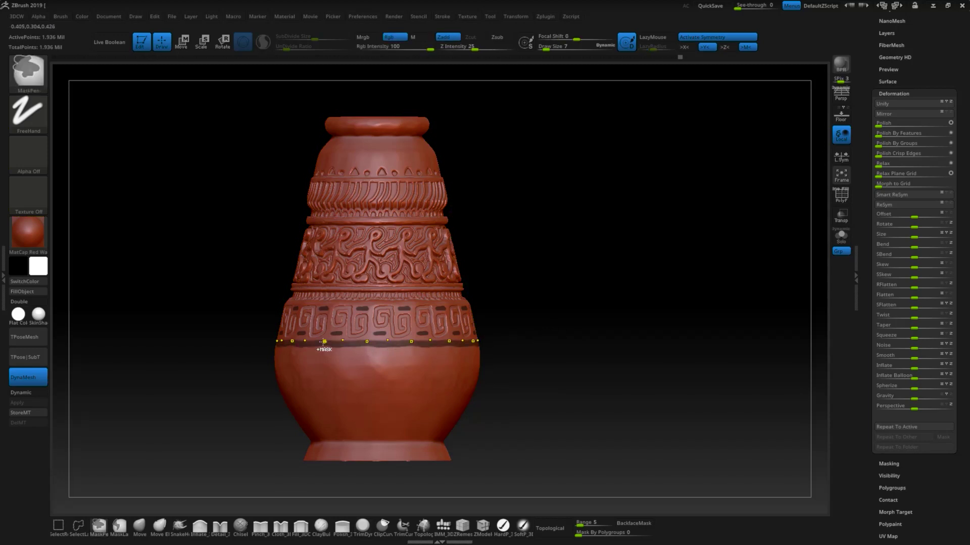
ctrl+click(354, 345)
ctrl+click(710, 382)
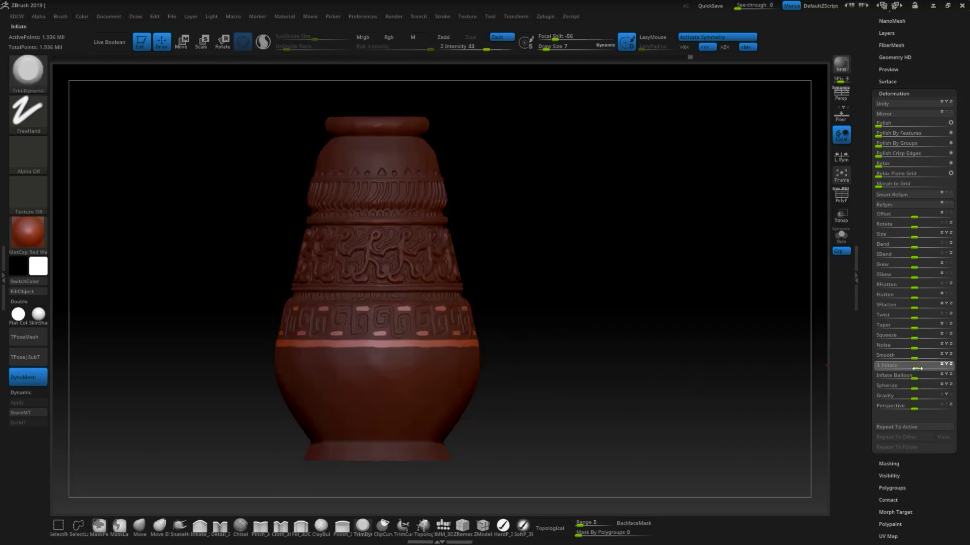
drag(914, 365, 917, 368)
ctrl+click(584, 364)
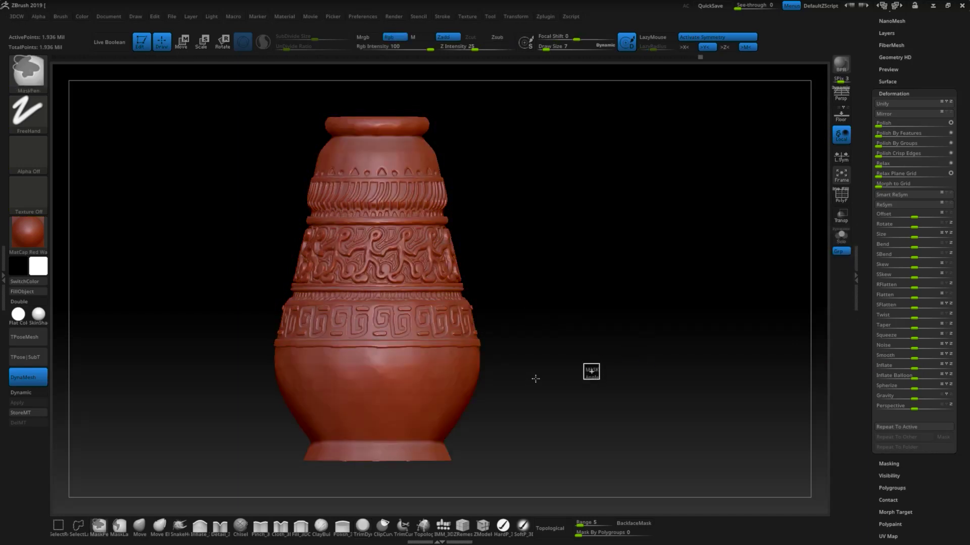
mouse_move(535, 379)
mouse_down()
mouse_move(418, 349)
mouse_move(501, 347)
mouse_move(629, 365)
mouse_up()
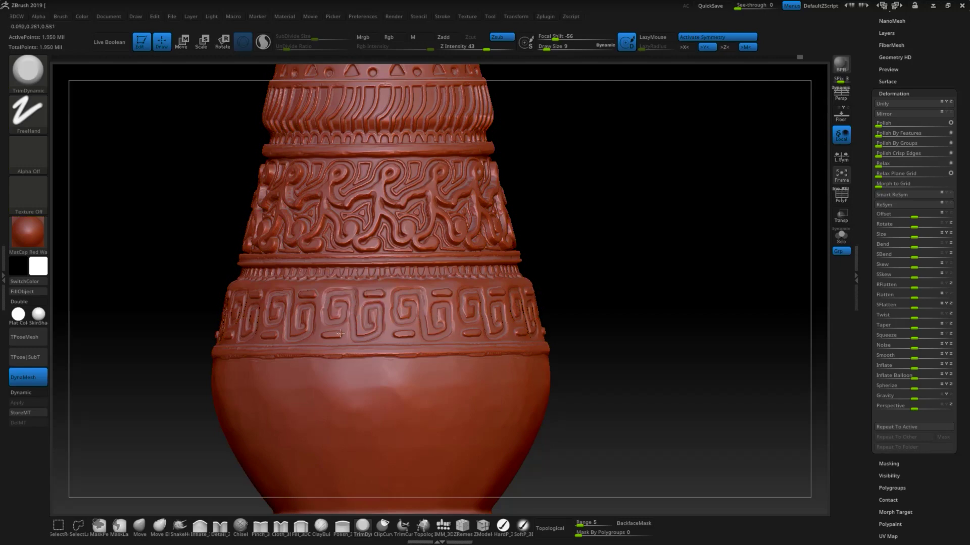
mouse_move(387, 331)
ctrl+right_down()
mouse_move(595, 275)
mouse_move(683, 288)
mouse_move(578, 386)
ctrl+right_up()
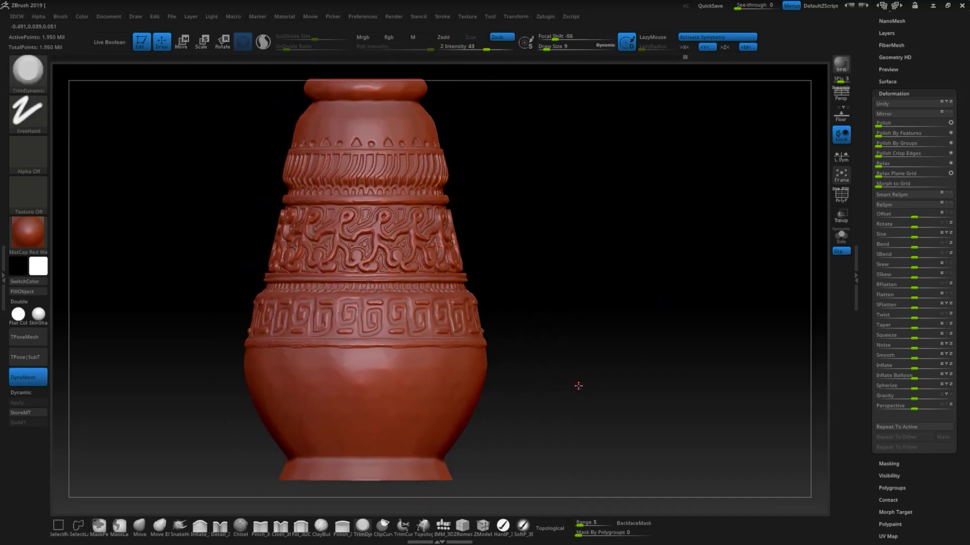
Step: Mask radial swirl-and-cross motifs below the key band, invert, inflate by 7, and clear the mask
key(ctrl)
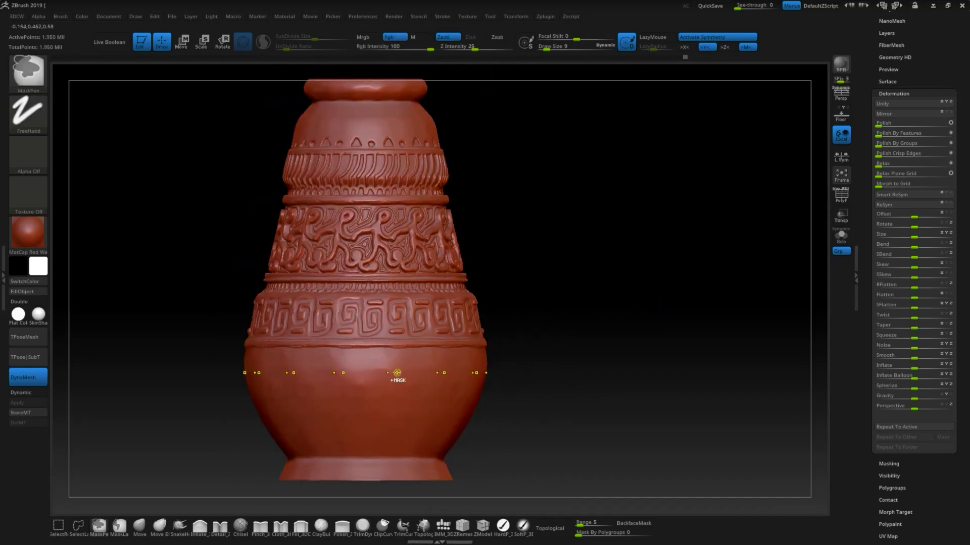
ctrl+drag(397, 363, 393, 359)
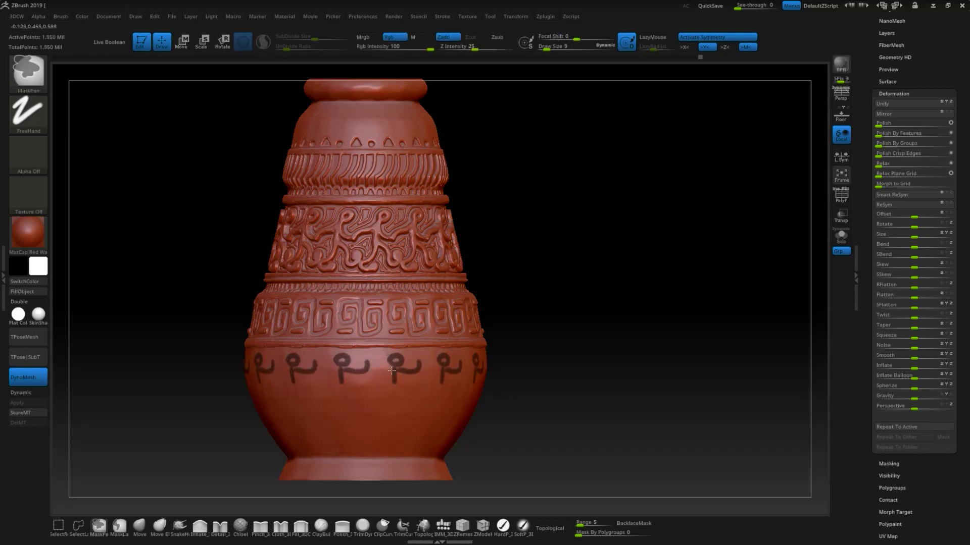
ctrl+drag(392, 371, 400, 396)
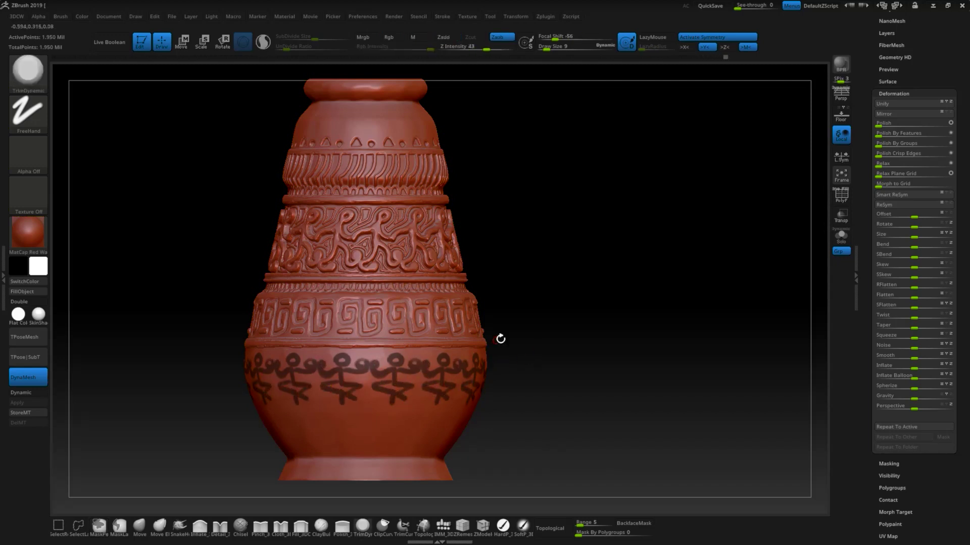
key(ctrl+z)
key(ctrl+z)
key(ctrl+z)
key(ctrl+z)
key(ctrl+z)
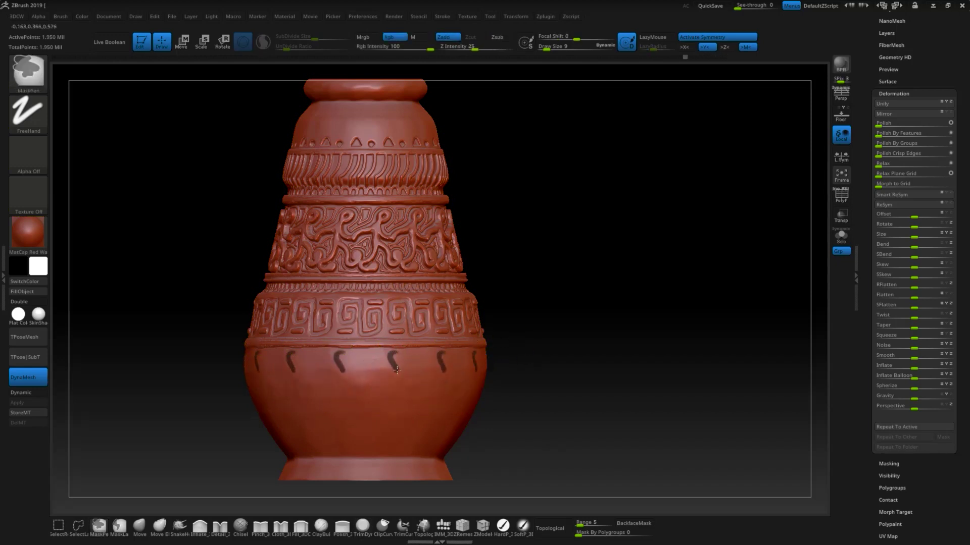
key(ctrl+z)
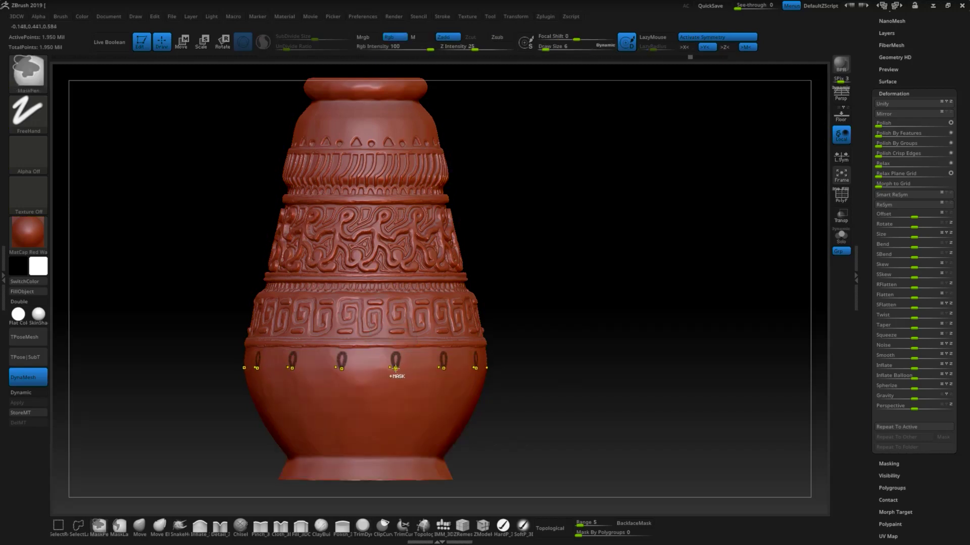
ctrl+drag(396, 367, 368, 369)
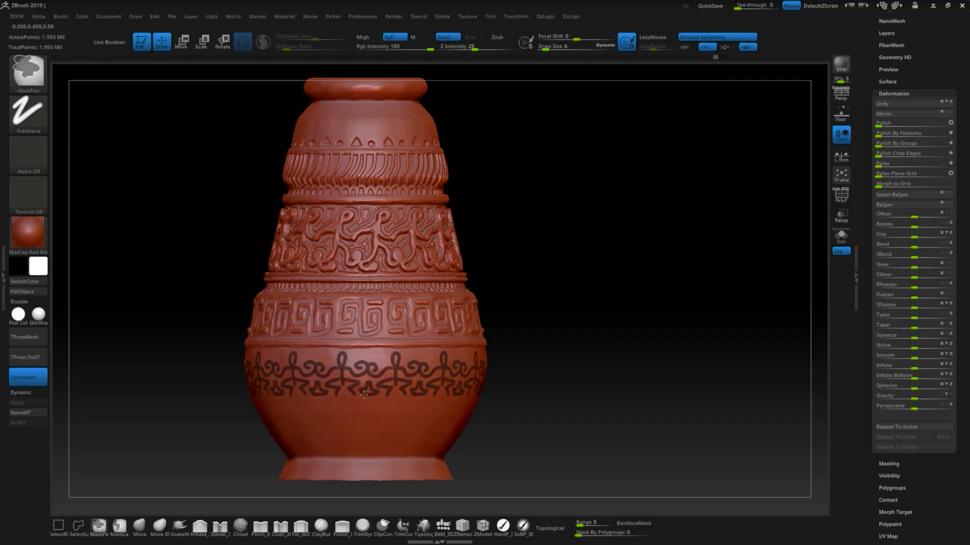
drag(351, 359, 362, 352)
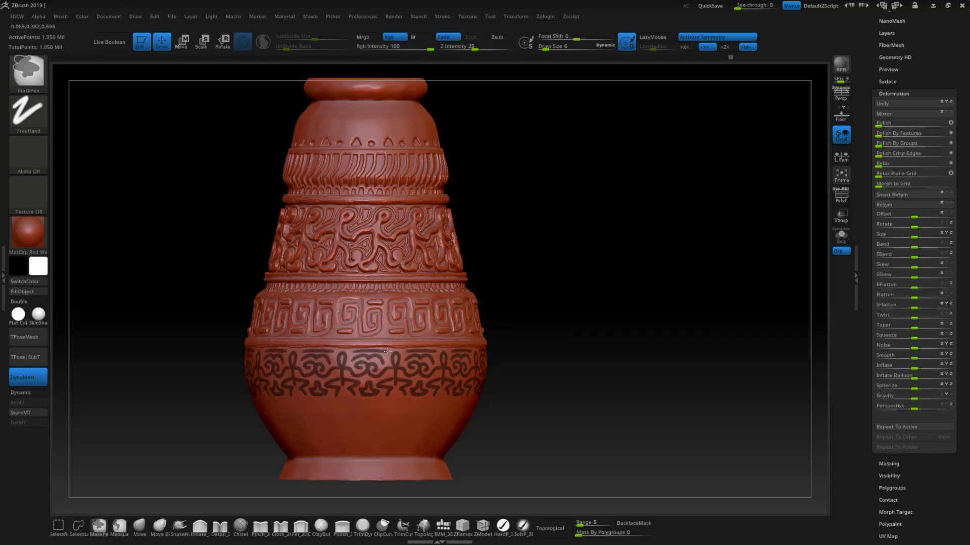
ctrl+click(565, 353)
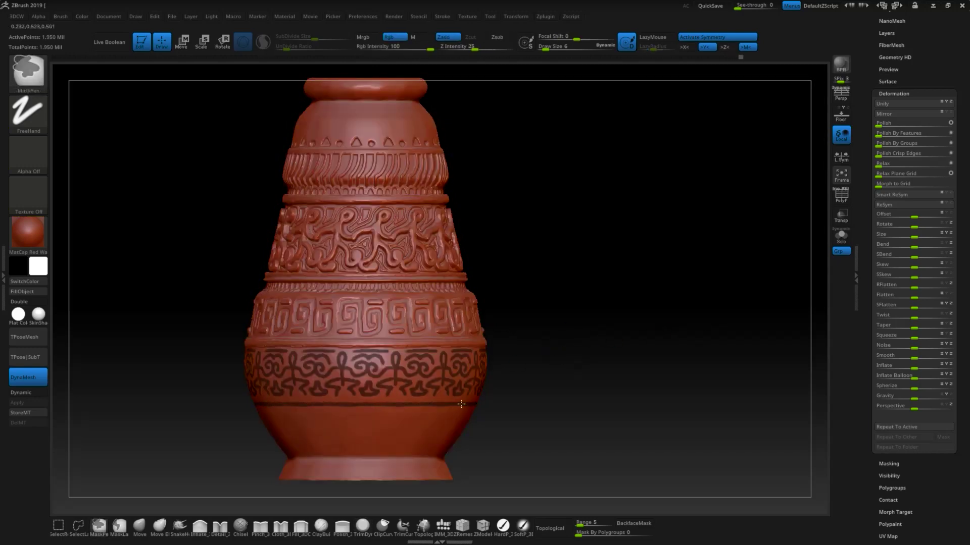
ctrl+click(615, 404)
drag(915, 368, 918, 368)
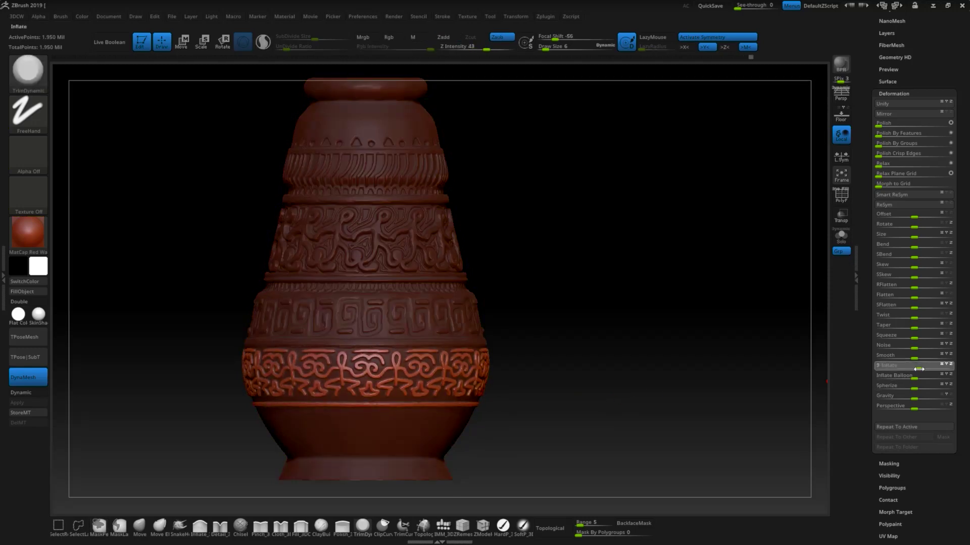
mouse_move(617, 346)
ctrl+mouse_down()
mouse_move(575, 368)
mouse_move(662, 337)
mouse_move(594, 332)
mouse_move(546, 375)
mouse_move(436, 372)
ctrl+mouse_up()
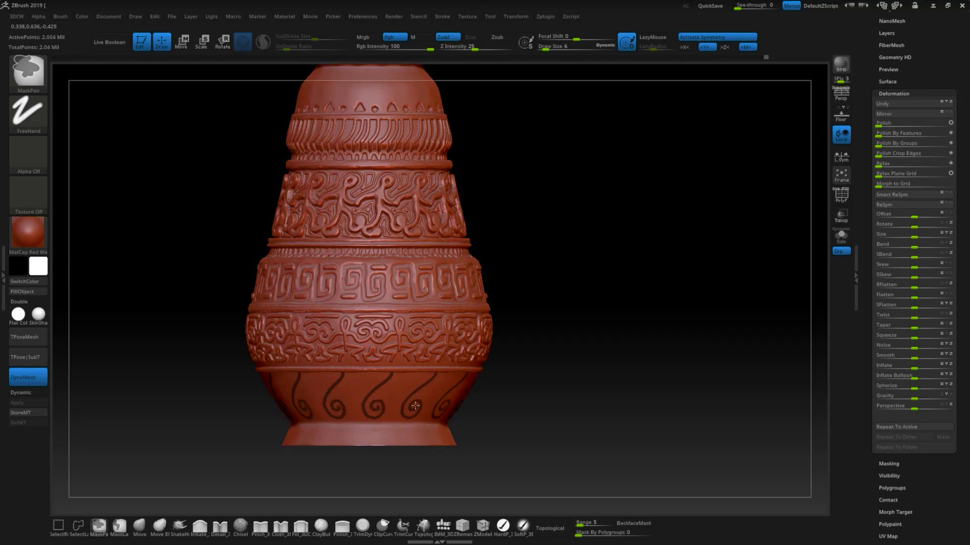
Step: Undo the spiral attempt, then mask oval loops near the foot, invert, and inflate them
drag(404, 416, 415, 417)
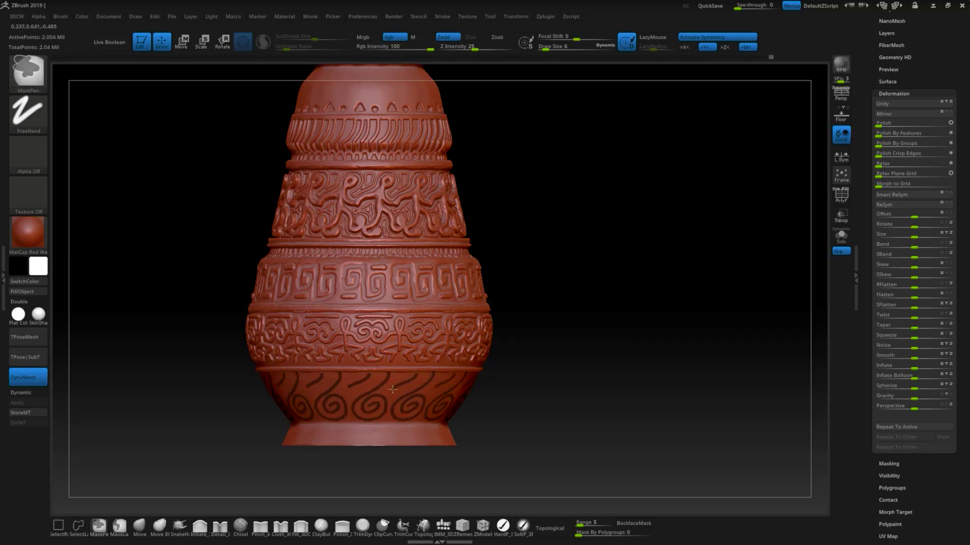
mouse_move(473, 375)
ctrl+mouse_down()
mouse_move(410, 375)
mouse_move(403, 387)
ctrl+mouse_up()
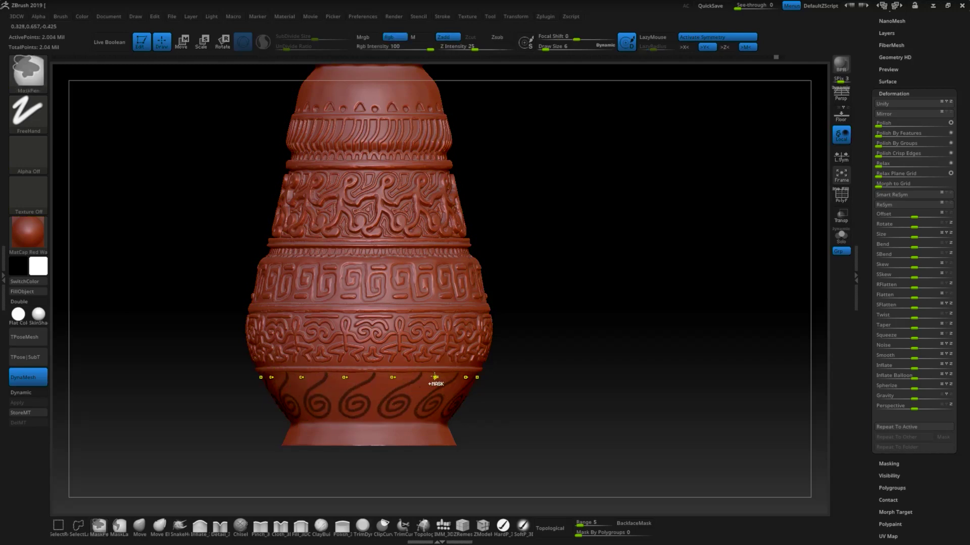
key(ctrl+z)
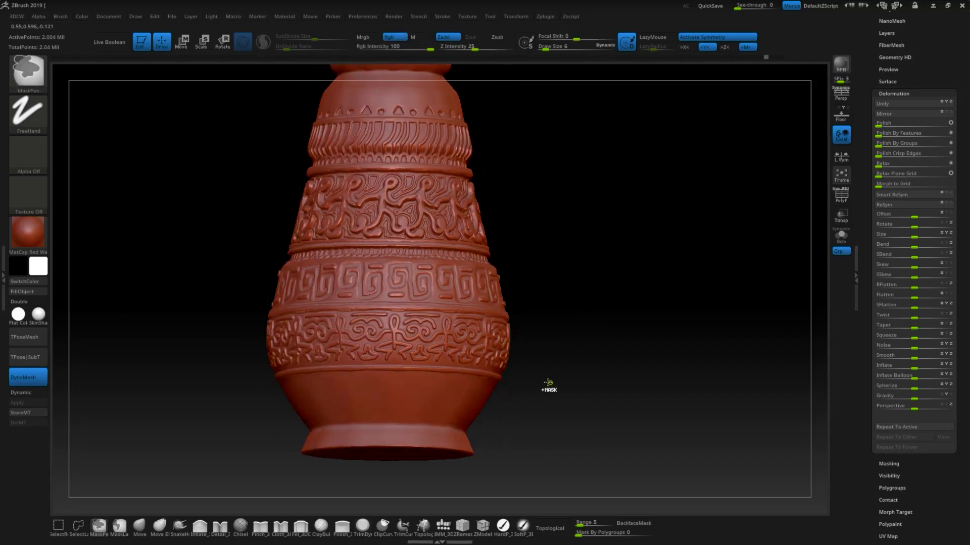
key(ctrl+z)
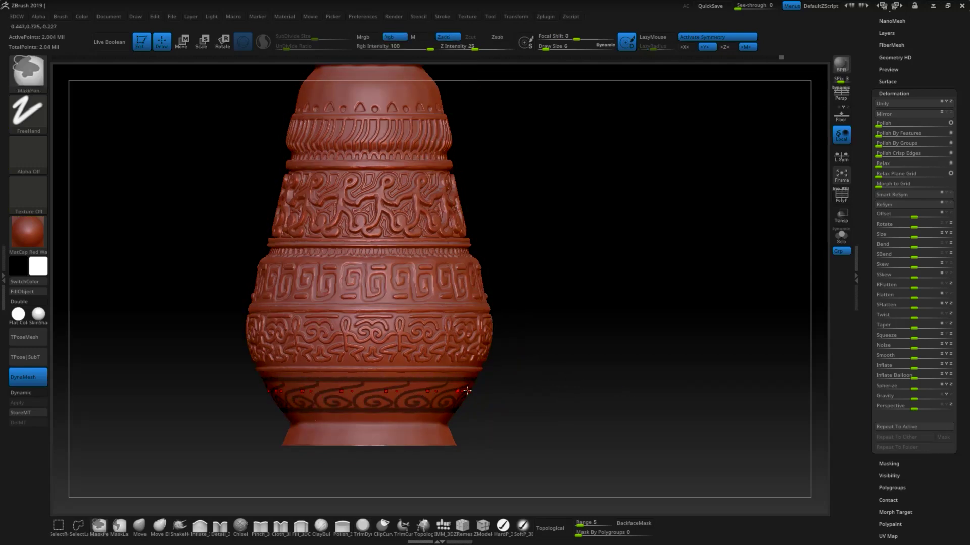
click(419, 393)
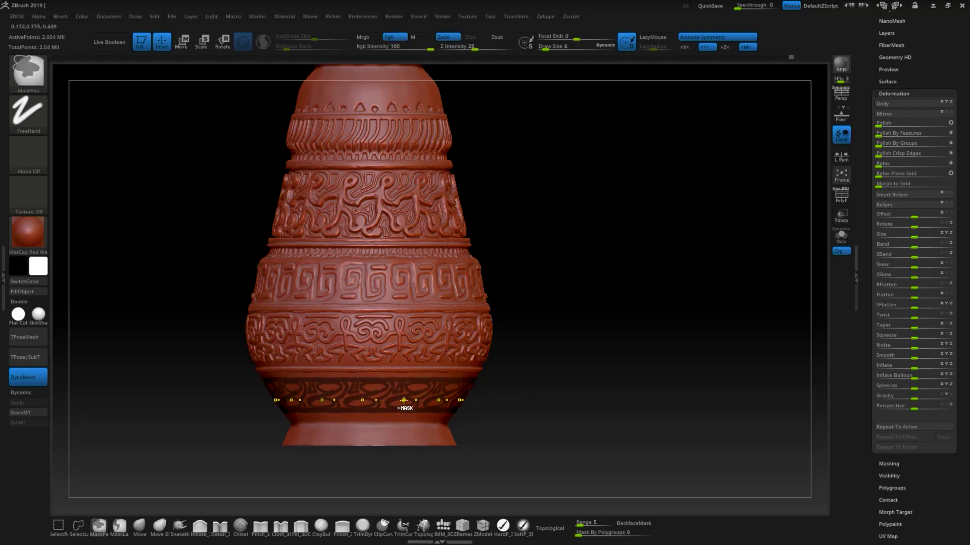
ctrl+click(552, 388)
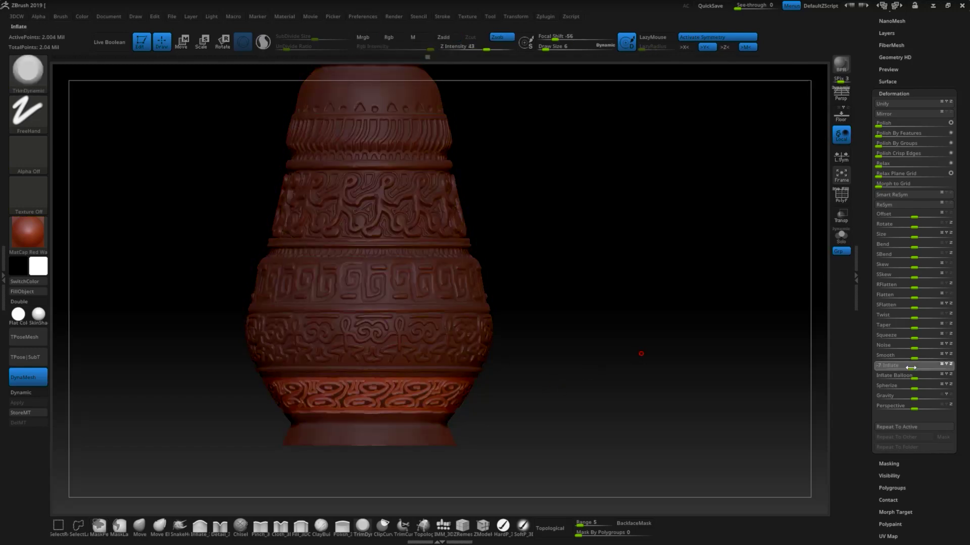
ctrl+drag(641, 354, 591, 364)
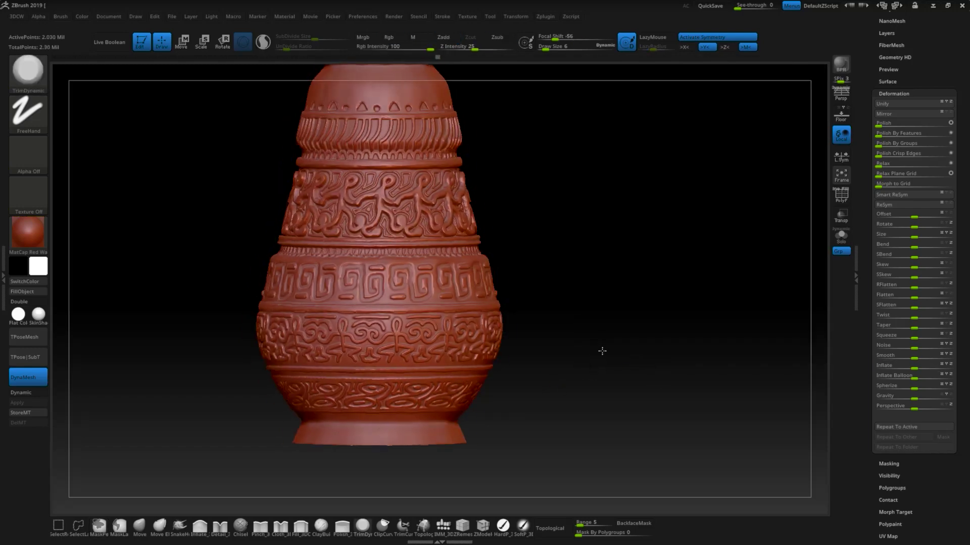
Step: Clear the leftover mask and begin masking the top band while orbiting around the neck
drag(267, 388, 427, 389)
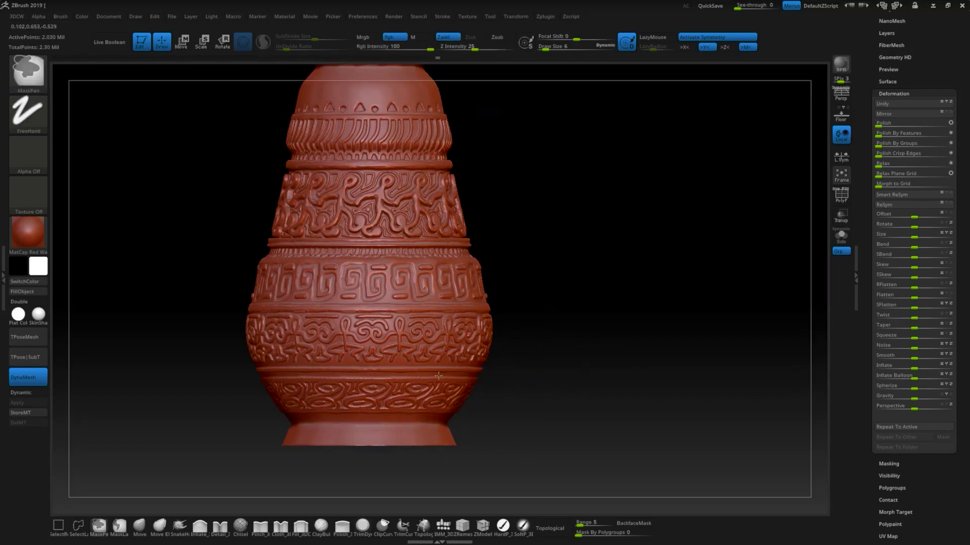
mouse_move(510, 384)
mouse_down()
mouse_move(526, 381)
mouse_move(552, 351)
mouse_up()
mouse_move(281, 151)
ctrl+mouse_down()
mouse_move(384, 165)
mouse_move(384, 156)
ctrl+mouse_up()
click(385, 165)
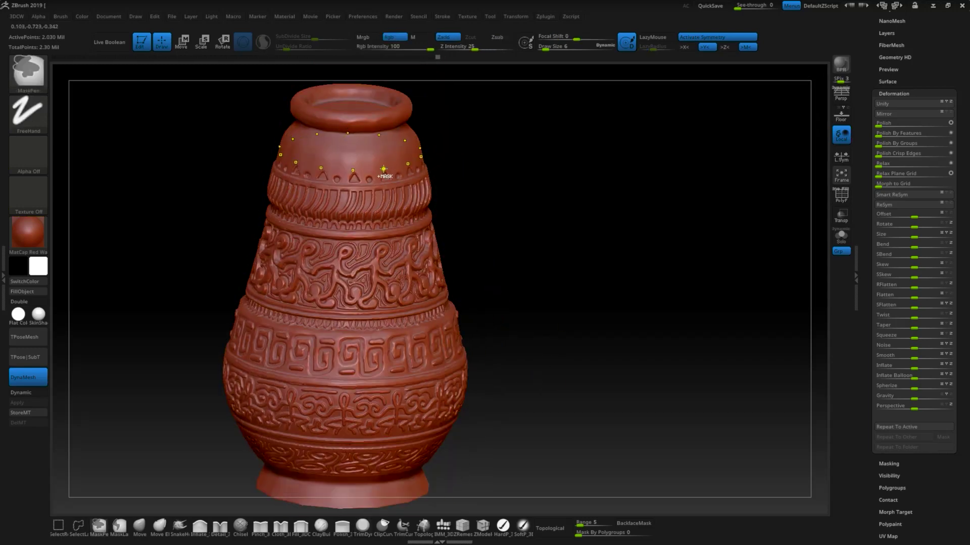
key(ctrl)
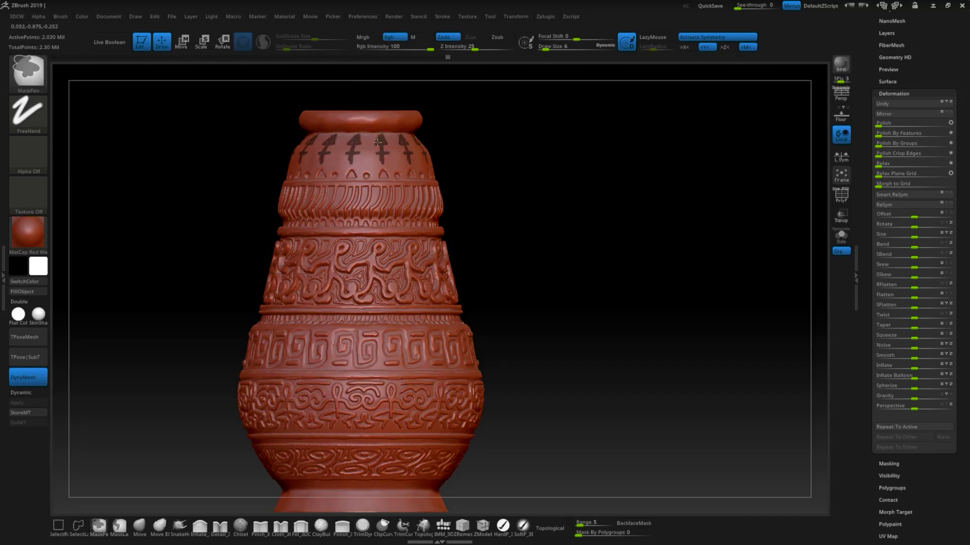
right_drag(378, 142, 381, 160)
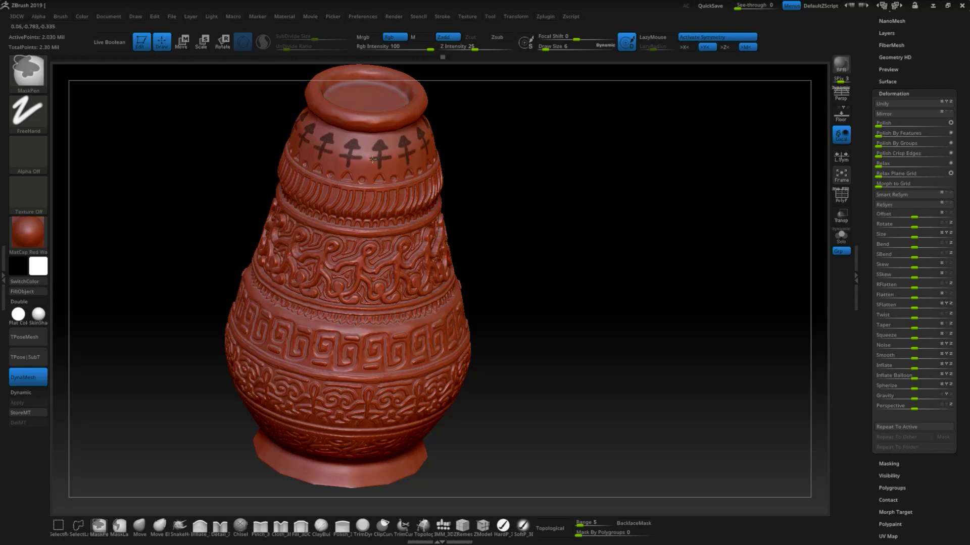
mouse_move(372, 160)
right_down()
mouse_move(469, 145)
mouse_move(387, 142)
right_up()
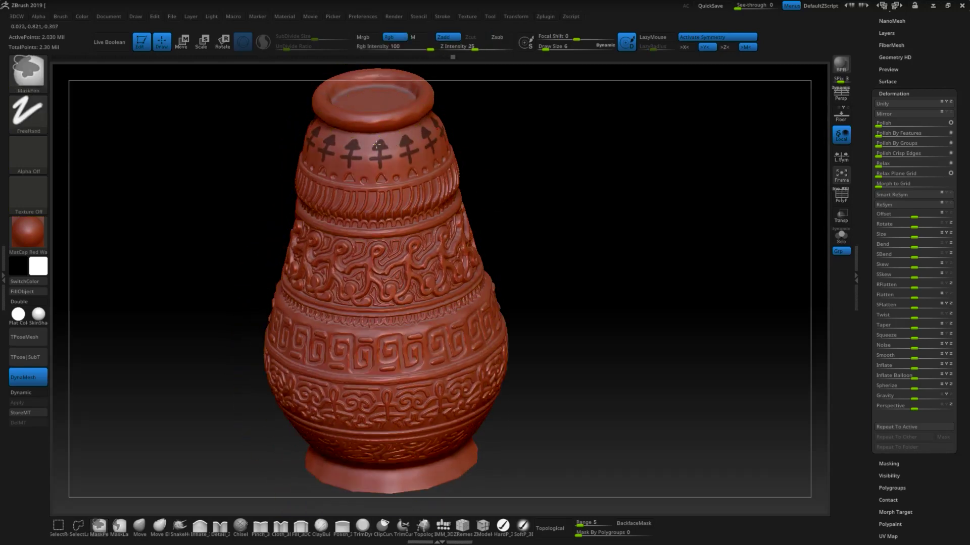
shift+right_drag(449, 131, 387, 168)
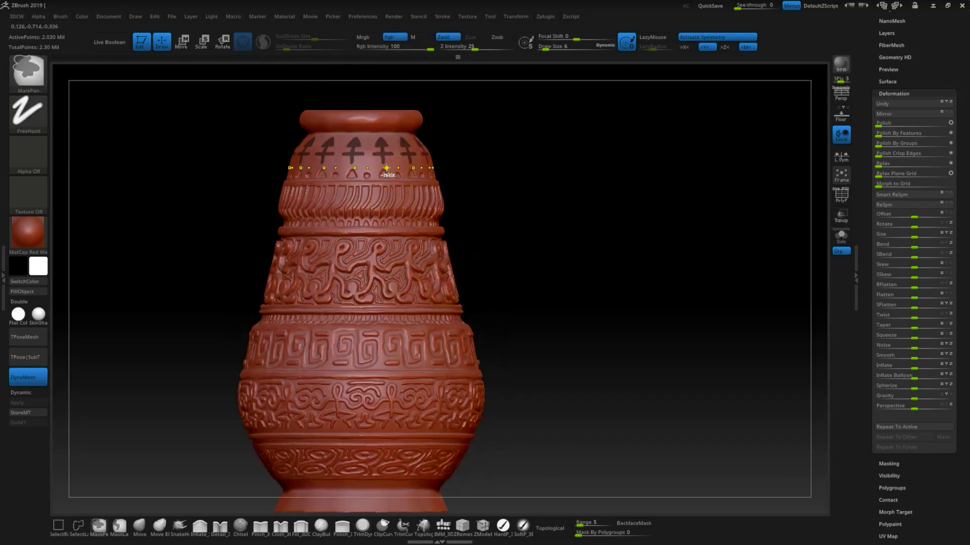
right_drag(492, 155, 390, 167)
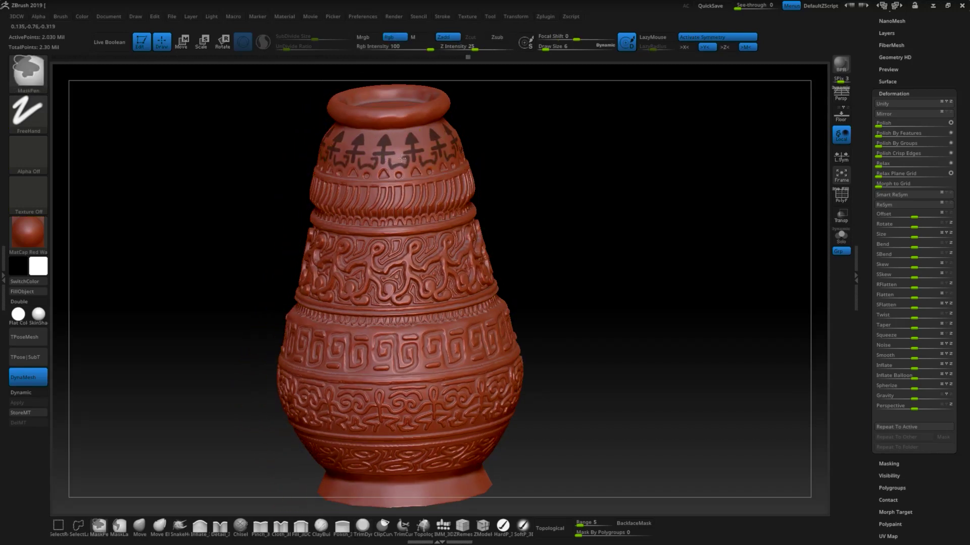
Step: Mask the neck arrow motifs, invert the mask, inflate them, and clear the mask
click(407, 130)
right_drag(394, 133, 513, 126)
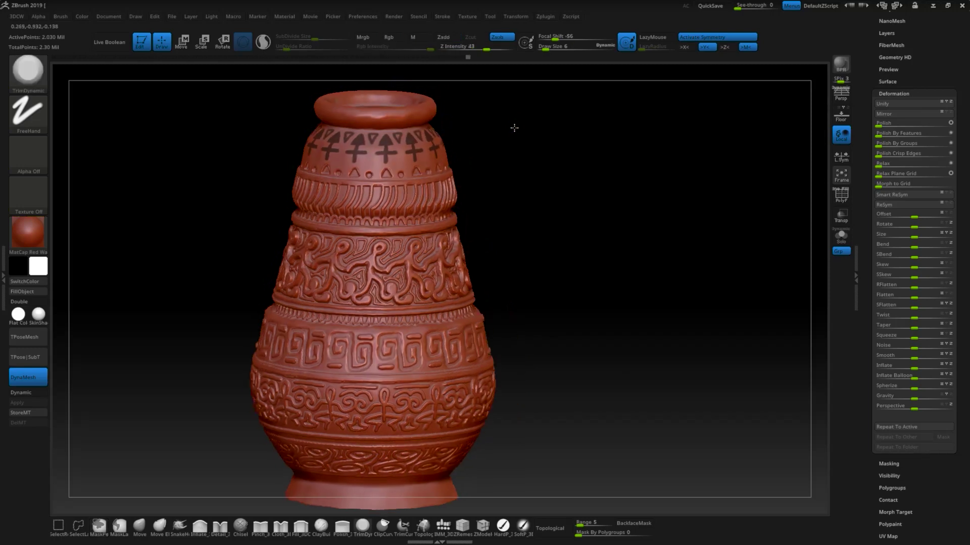
ctrl+click(584, 267)
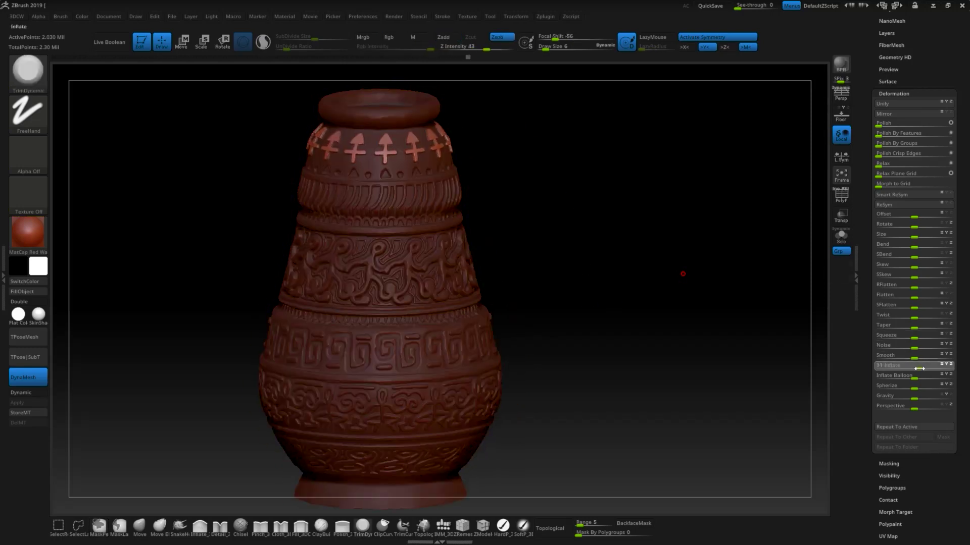
drag(917, 368, 917, 368)
mouse_move(626, 331)
ctrl+mouse_down()
mouse_move(644, 344)
mouse_move(407, 140)
ctrl+mouse_up()
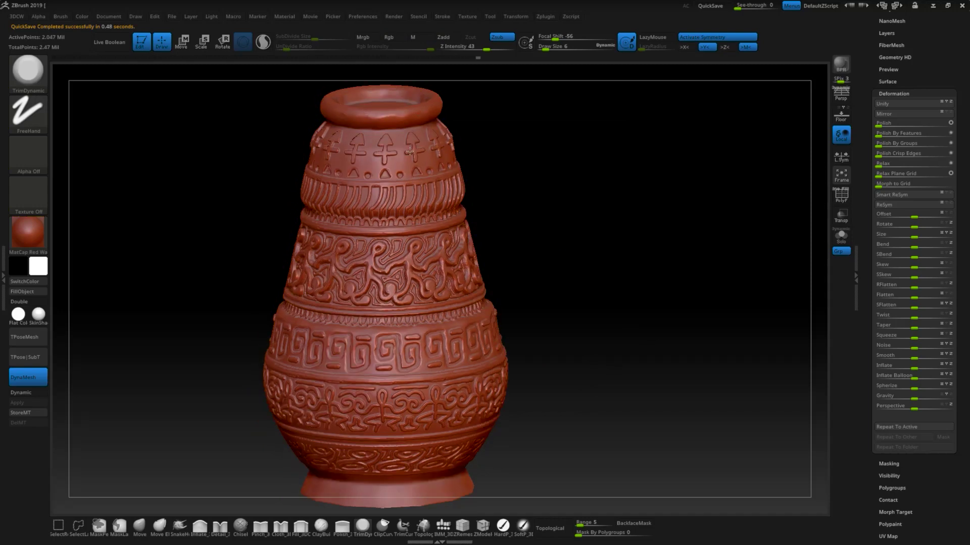
mouse_move(465, 134)
right_down()
mouse_move(411, 132)
mouse_move(434, 133)
right_up()
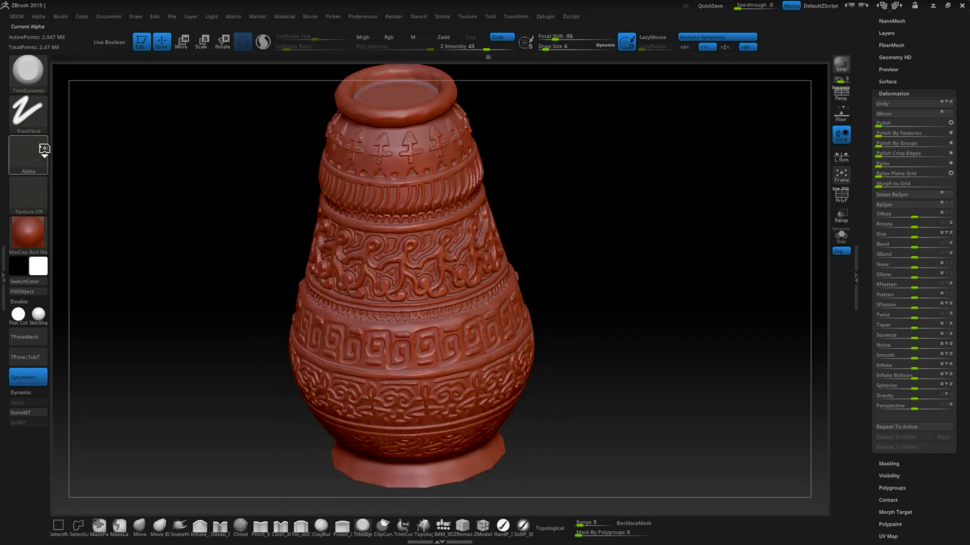
Step: Select Alpha 28 and the Orb_Rock_Detail brush
click(29, 154)
click(252, 265)
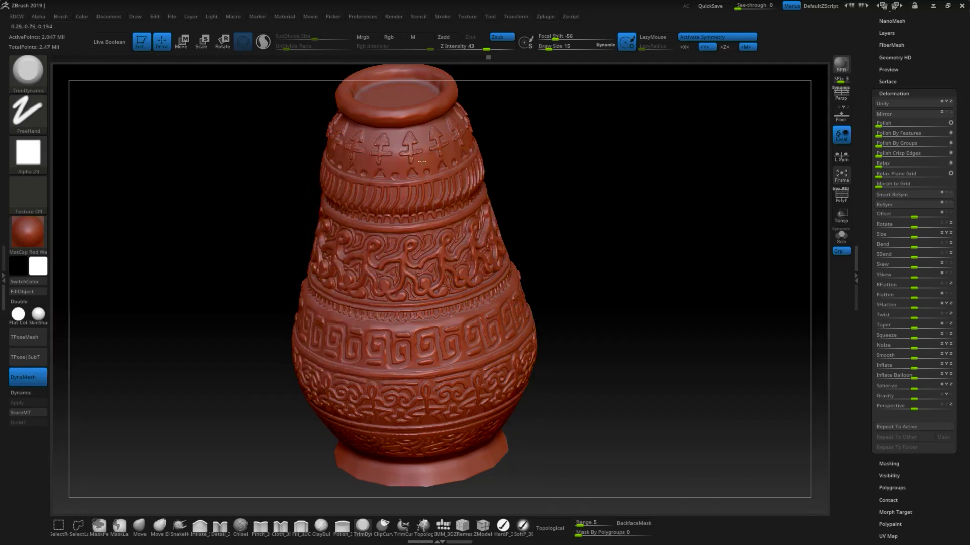
mouse_move(422, 166)
right_down()
mouse_move(552, 146)
mouse_move(505, 177)
right_up()
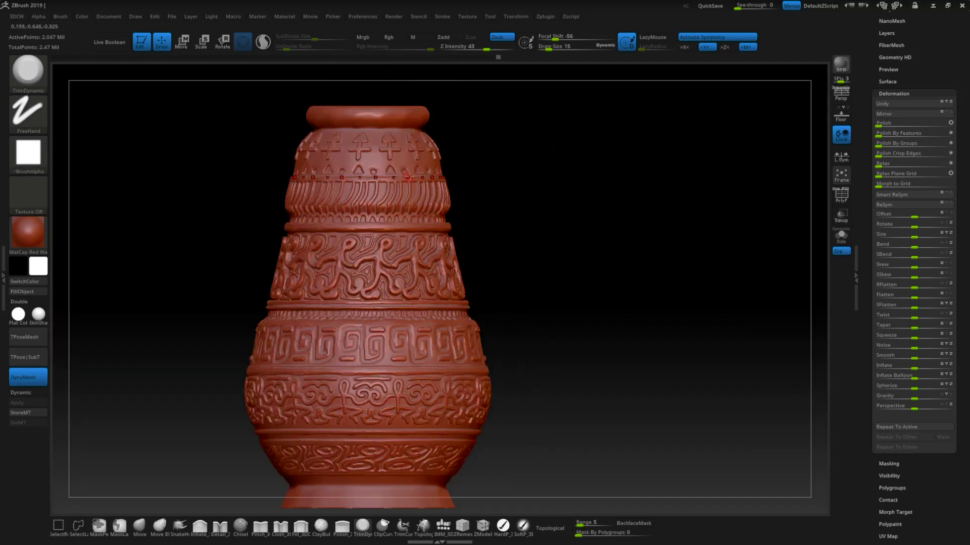
click(28, 70)
click(289, 247)
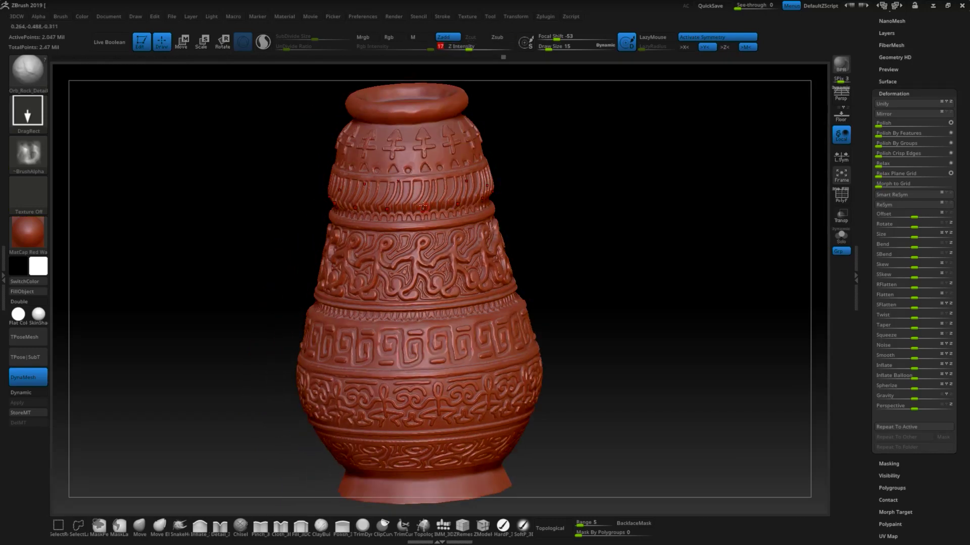
Step: Raise Z Intensity to 11 and frame the vase from several angles
drag(453, 49, 459, 49)
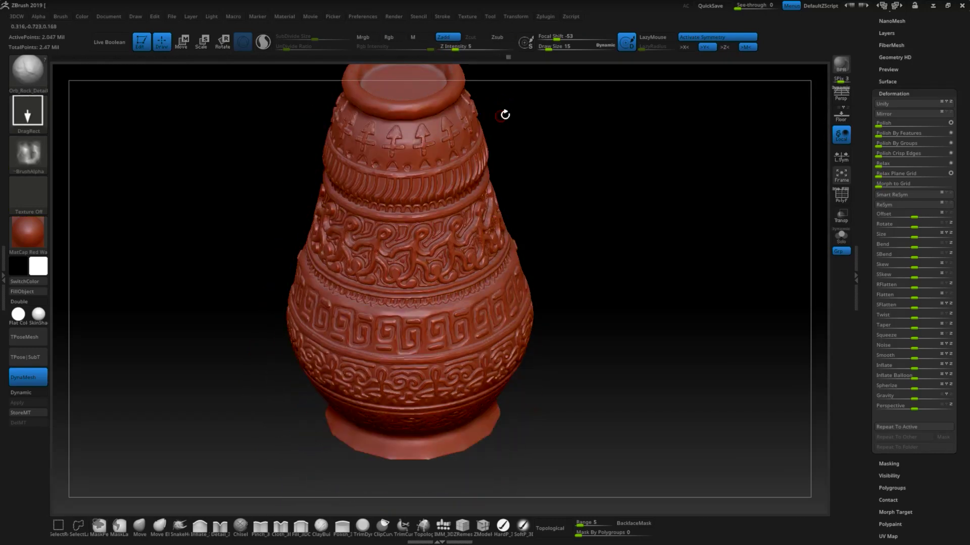
drag(504, 113, 421, 234)
key(shift)
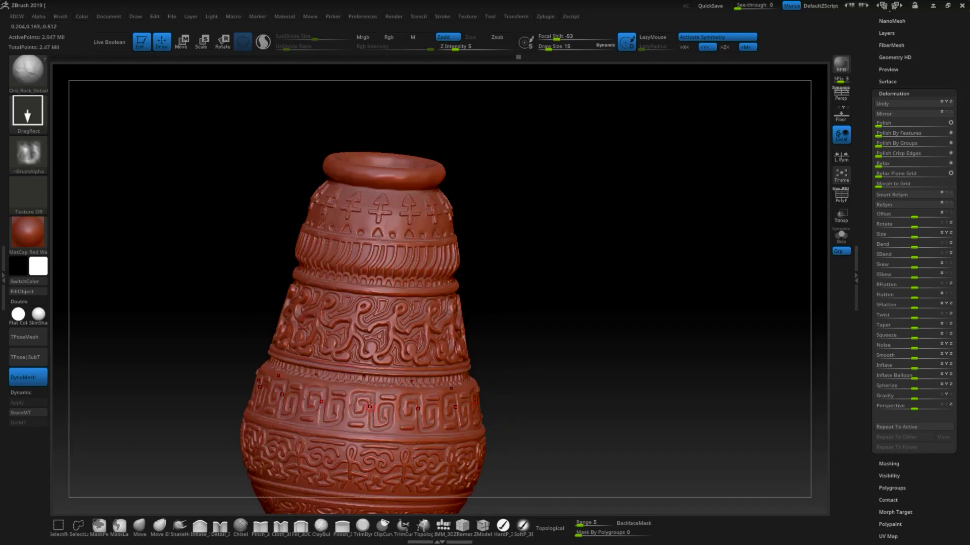
key(f)
key(u)
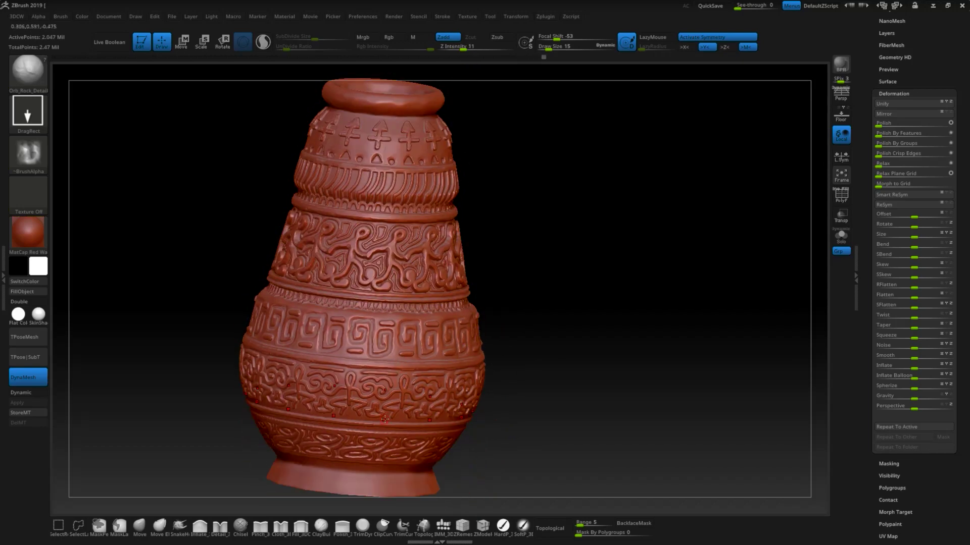
mouse_move(385, 419)
right_down()
mouse_move(526, 381)
mouse_move(372, 400)
mouse_move(489, 441)
mouse_move(369, 395)
right_up()
mouse_move(393, 365)
right_down()
mouse_move(502, 333)
mouse_move(378, 299)
right_up()
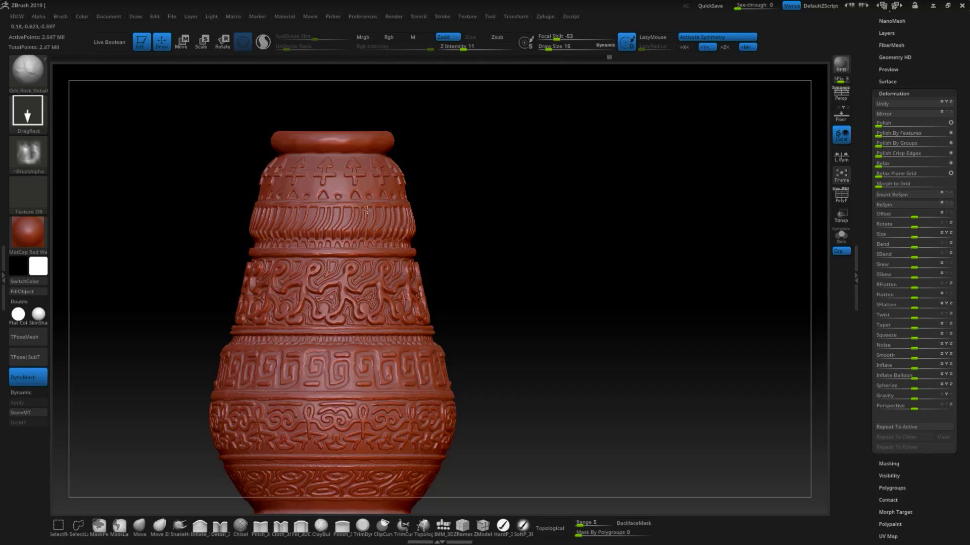
right_drag(385, 177, 368, 137)
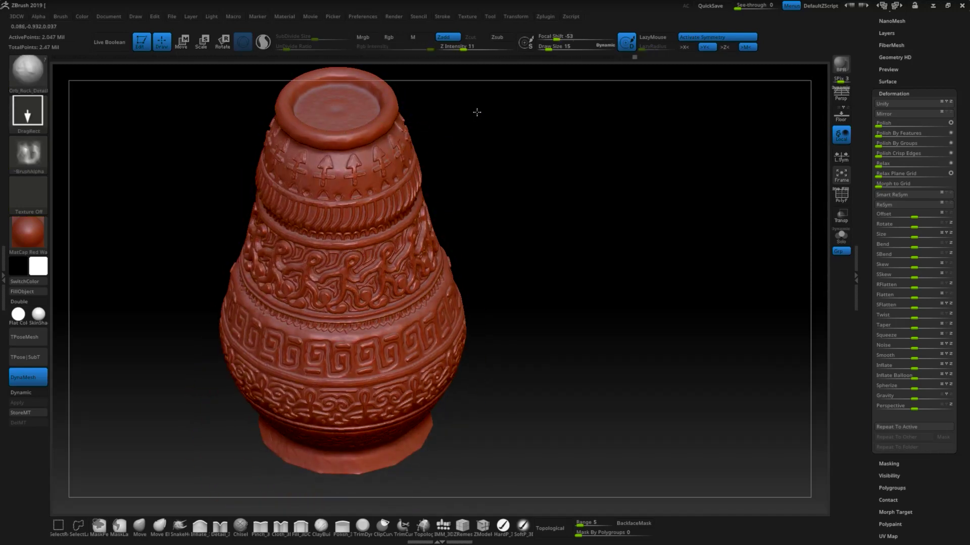
mouse_move(477, 112)
mouse_down()
mouse_move(539, 101)
mouse_move(472, 243)
mouse_move(435, 202)
mouse_move(454, 208)
mouse_move(541, 182)
mouse_move(471, 197)
mouse_move(435, 166)
mouse_move(491, 144)
mouse_up()
mouse_move(518, 249)
ctrl+right_down()
mouse_move(630, 240)
mouse_move(608, 271)
mouse_move(638, 271)
mouse_move(537, 247)
mouse_move(556, 253)
mouse_move(567, 293)
ctrl+right_up()
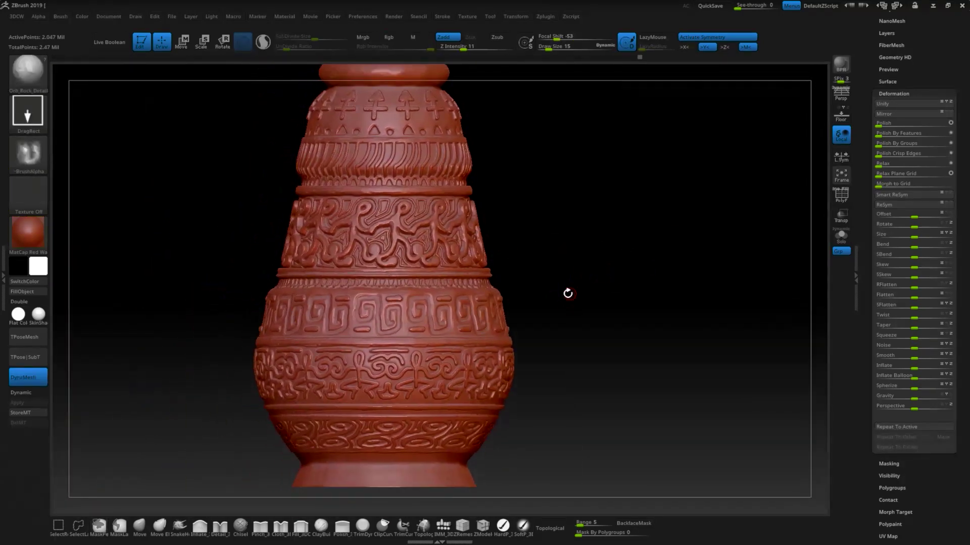
right_click(362, 363)
mouse_move(362, 354)
right_down()
mouse_move(362, 362)
mouse_move(546, 232)
right_up()
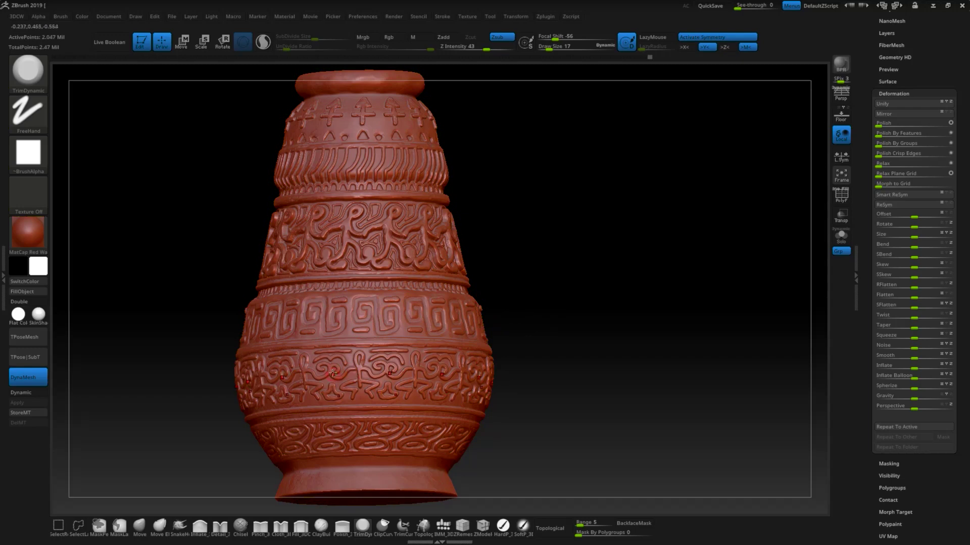
mouse_move(331, 385)
right_down()
mouse_move(336, 362)
mouse_move(537, 318)
mouse_move(348, 359)
mouse_move(352, 347)
right_up()
key(b)
key(c)
key(b)
key(x)
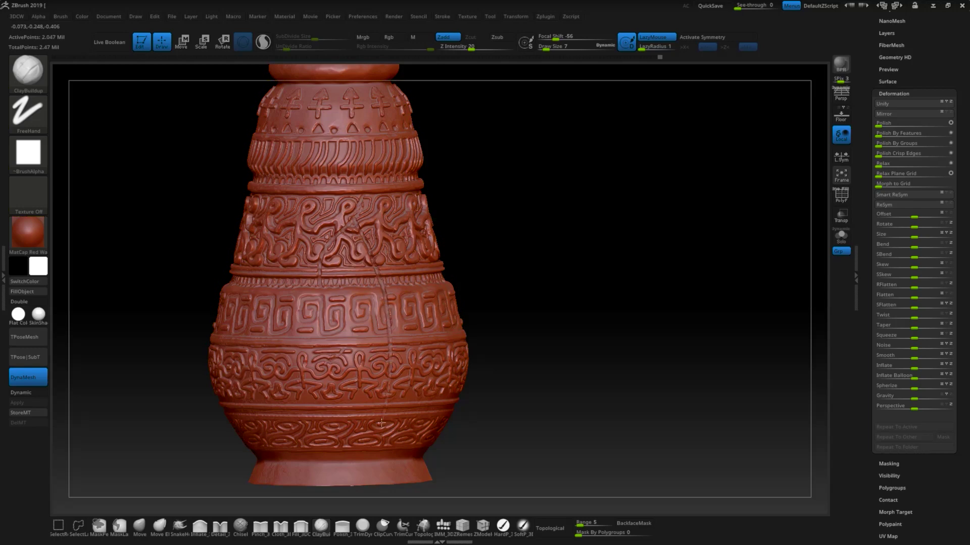
right_drag(389, 365, 383, 345)
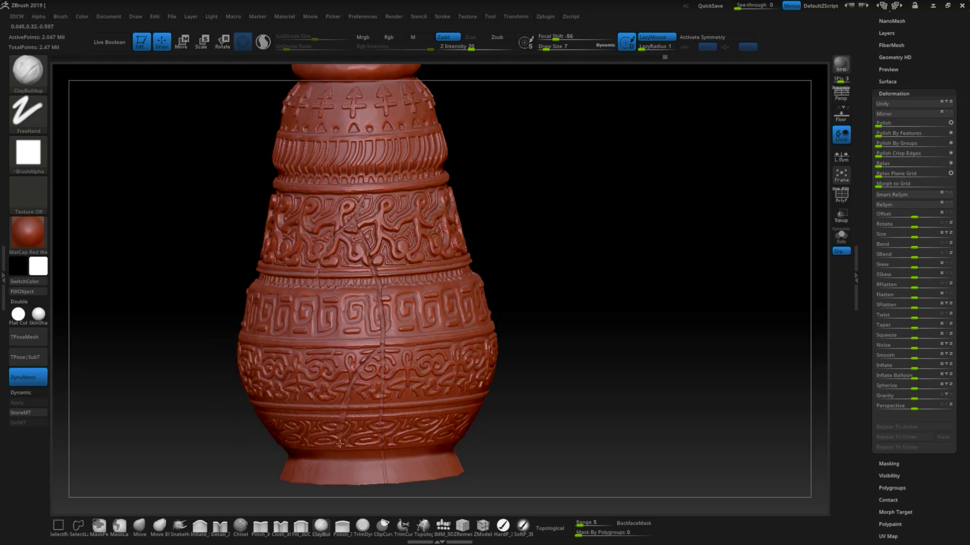
mouse_move(340, 444)
right_down()
mouse_move(543, 366)
mouse_move(359, 399)
right_up()
right_drag(386, 445, 525, 413)
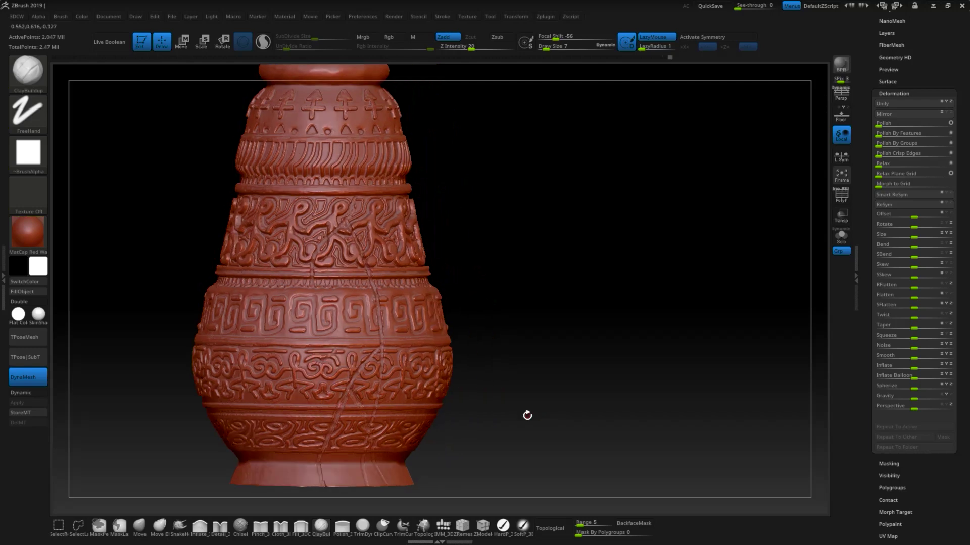
right_drag(533, 338, 480, 301)
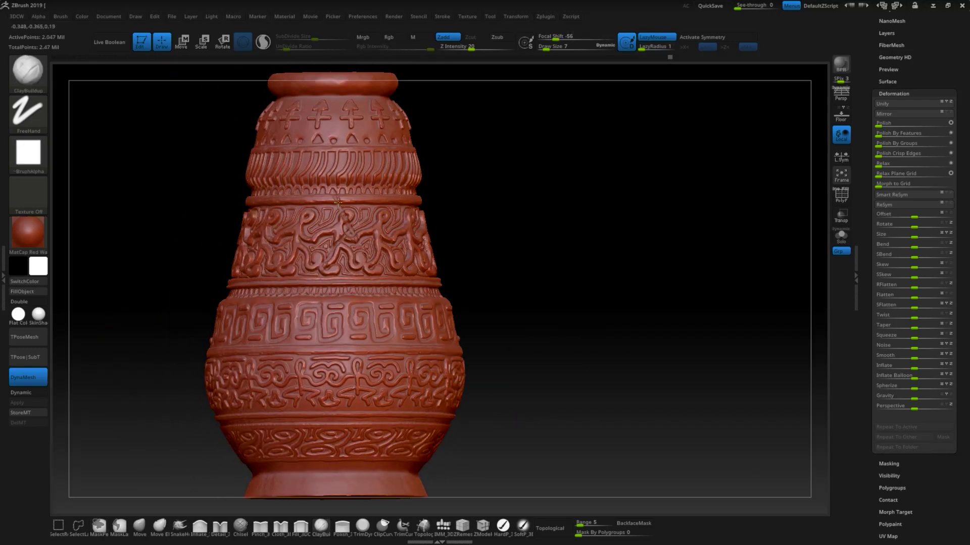
mouse_move(353, 105)
right_down()
mouse_move(457, 125)
mouse_move(369, 95)
right_up()
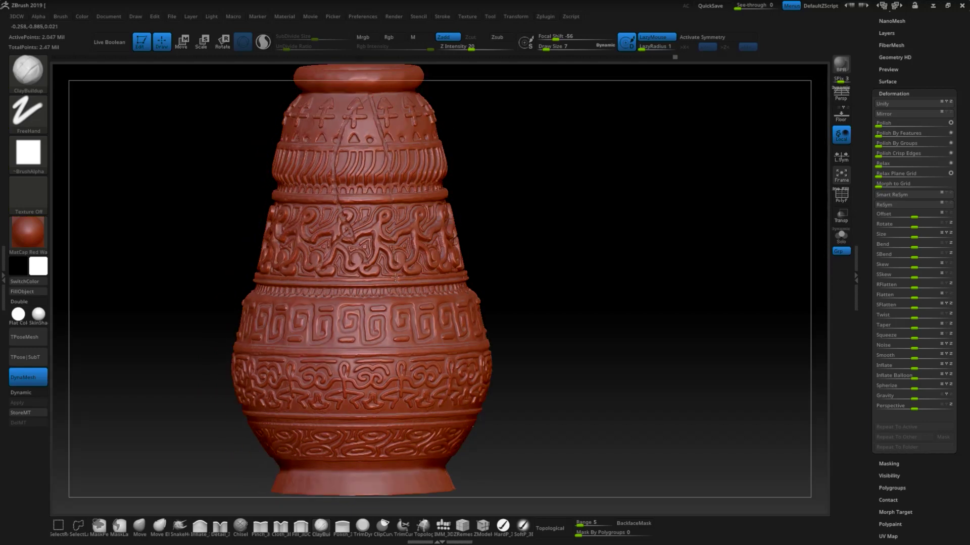
right_drag(548, 165, 455, 240)
mouse_move(475, 146)
right_down()
mouse_move(476, 115)
mouse_move(370, 162)
right_up()
mouse_move(464, 124)
right_down()
mouse_move(430, 143)
mouse_move(380, 138)
mouse_move(440, 121)
mouse_move(487, 169)
right_up()
key(shift)
key(shift)
click(358, 529)
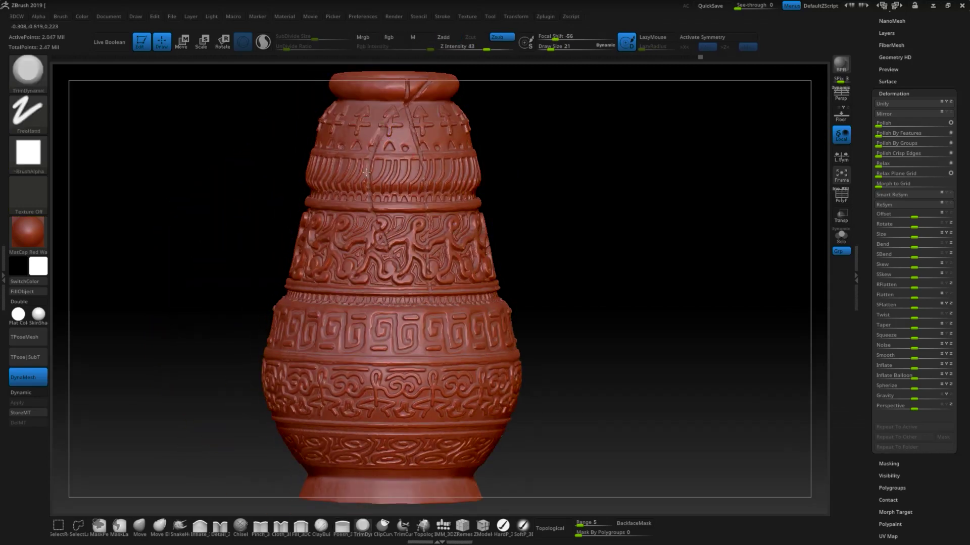
key(b)
key(c)
key(b)
right_drag(560, 318, 315, 321)
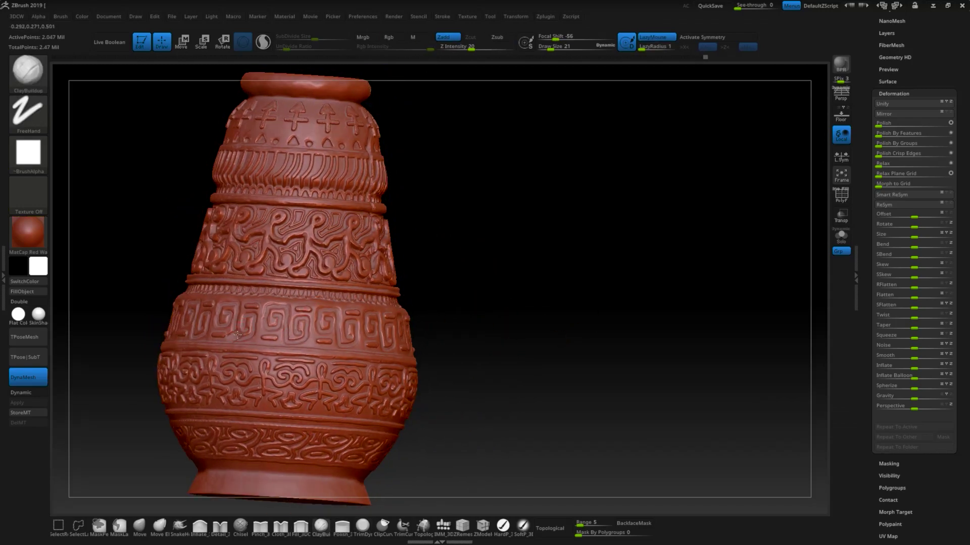
key(space)
drag(237, 335, 258, 324)
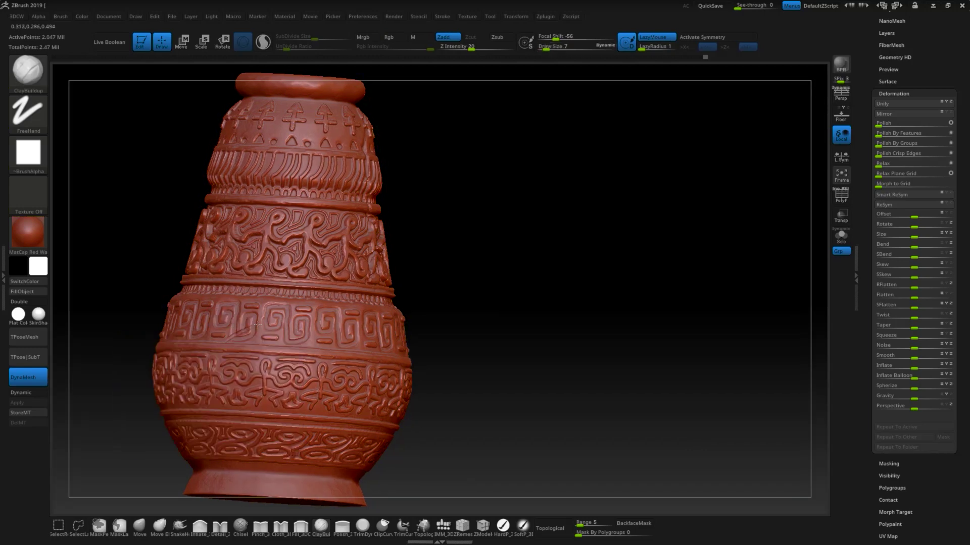
drag(228, 342, 331, 305)
right_drag(303, 337, 466, 296)
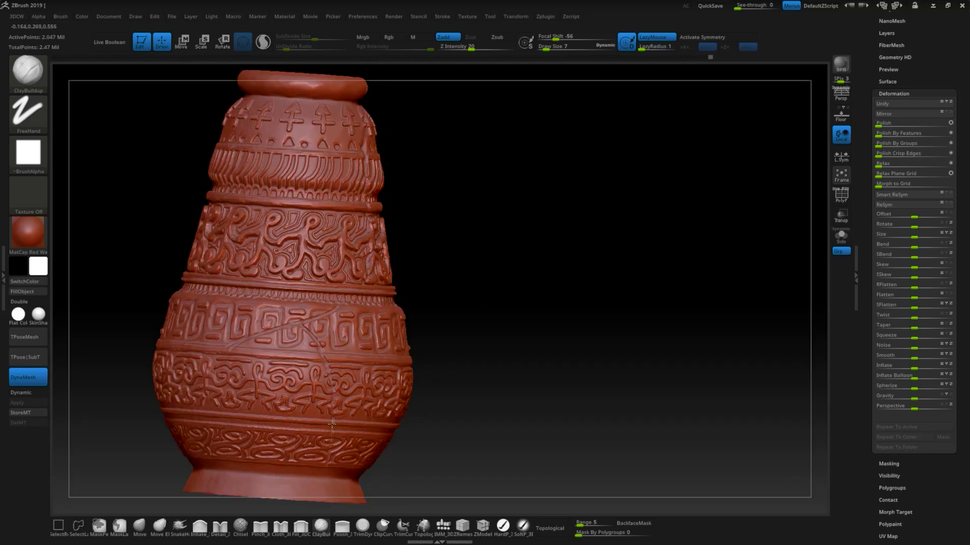
mouse_move(201, 413)
right_down()
mouse_move(511, 374)
mouse_move(387, 368)
right_up()
mouse_move(456, 348)
right_down()
mouse_move(431, 377)
mouse_move(554, 395)
right_up()
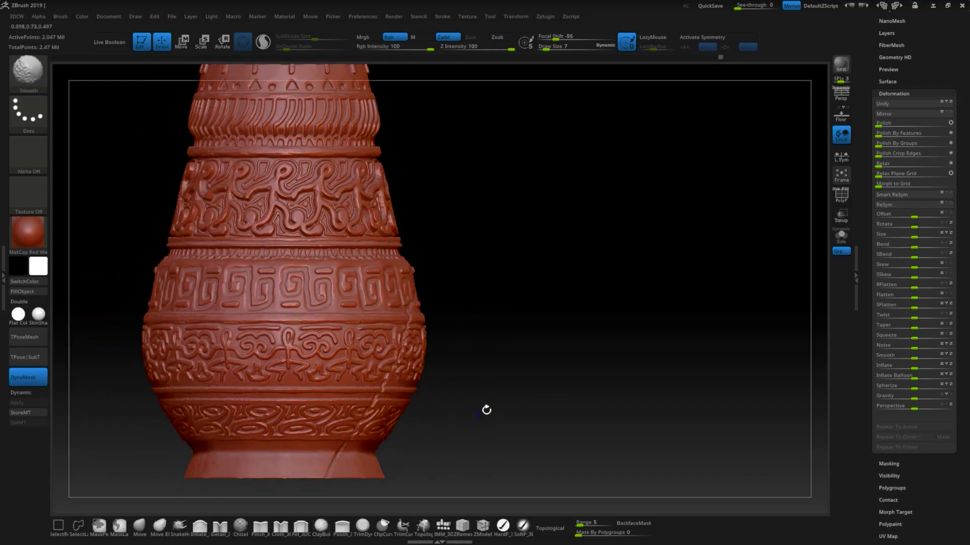
mouse_move(487, 411)
ctrl+right_down()
mouse_move(517, 380)
mouse_move(333, 398)
ctrl+right_up()
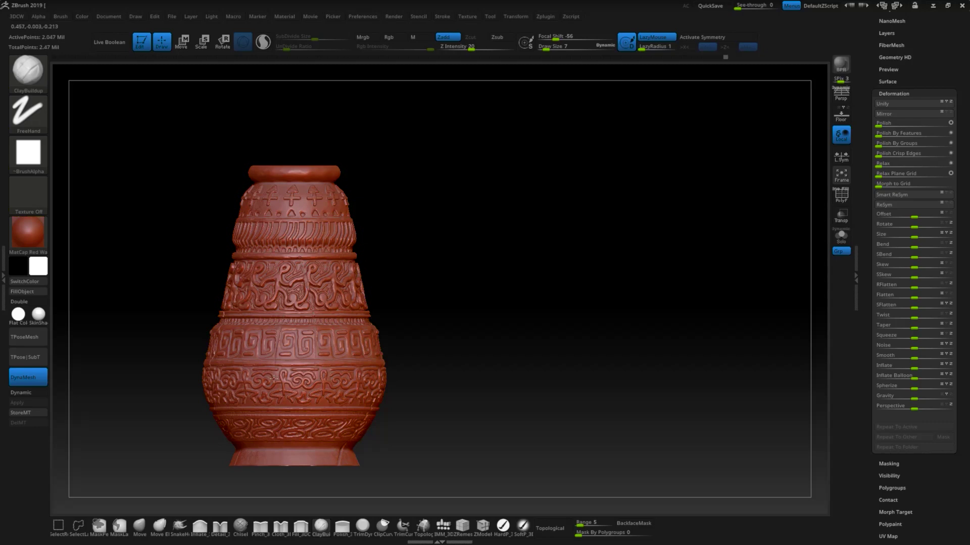
mouse_move(286, 395)
right_down()
mouse_move(369, 359)
mouse_move(481, 379)
mouse_move(357, 383)
mouse_move(502, 346)
mouse_move(482, 368)
mouse_move(303, 303)
right_up()
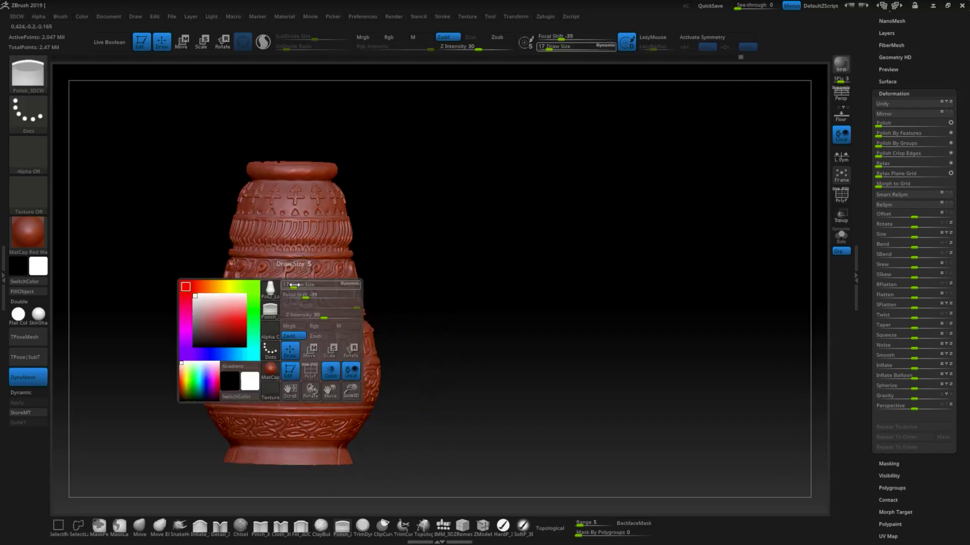
Step: Set the draw size to 34 and apply the MatCap Gray material
drag(303, 285, 323, 286)
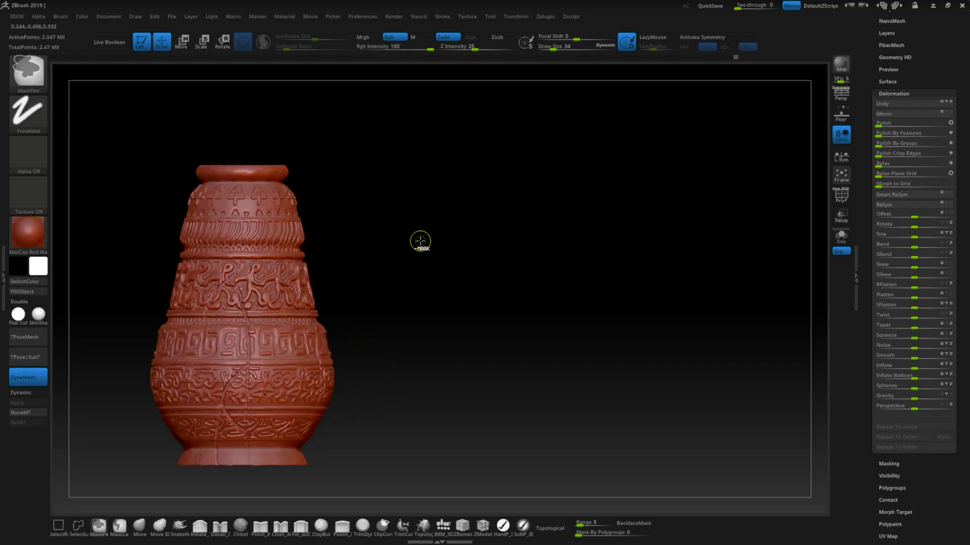
right_drag(378, 259, 547, 359)
click(21, 233)
click(149, 256)
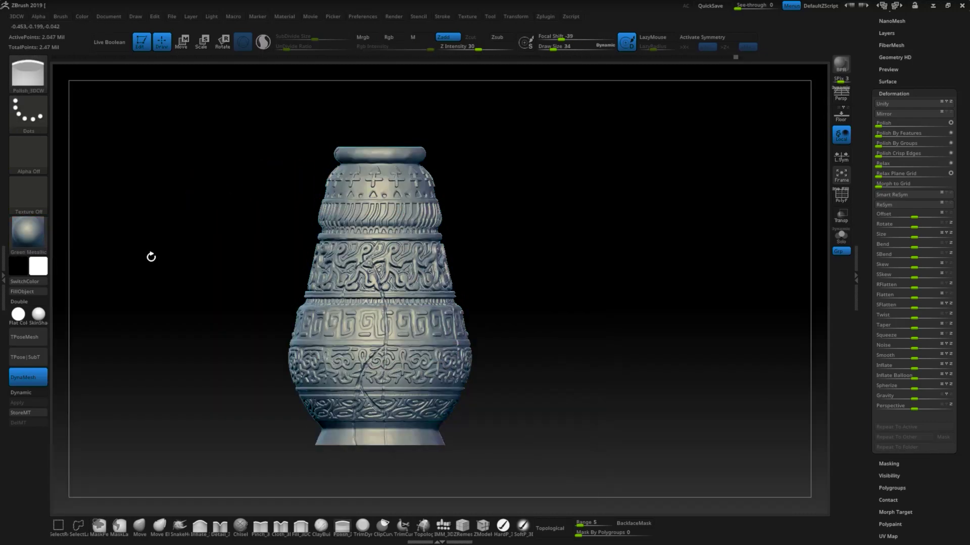
mouse_move(149, 255)
right_down()
mouse_move(617, 342)
mouse_move(567, 358)
mouse_move(816, 286)
right_up()
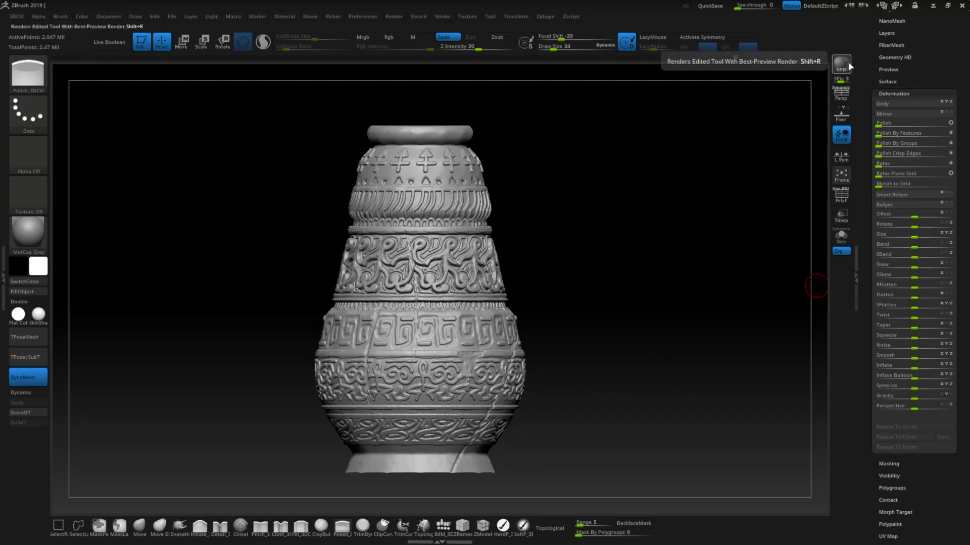
Step: Browse the Zplugin menu, then BPR-render the vase
click(545, 17)
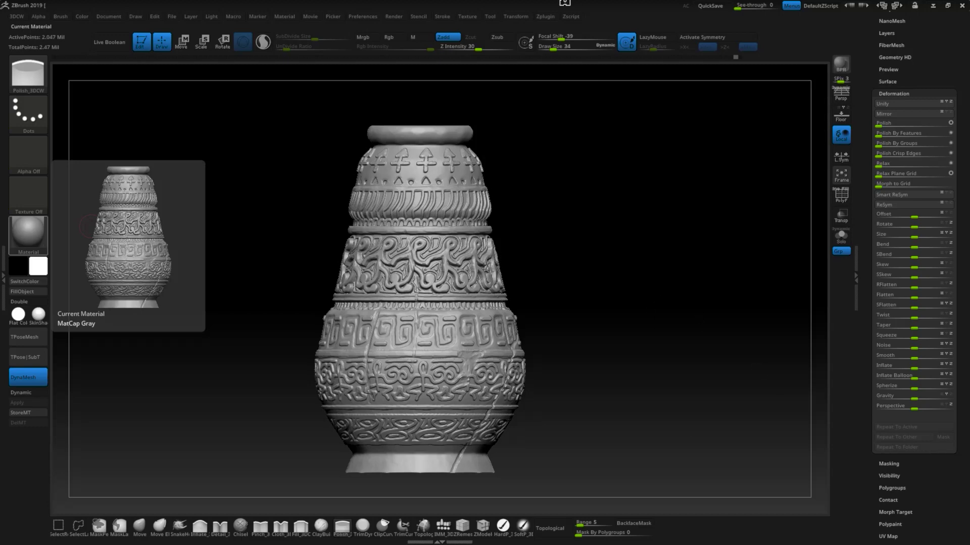
click(545, 16)
click(582, 240)
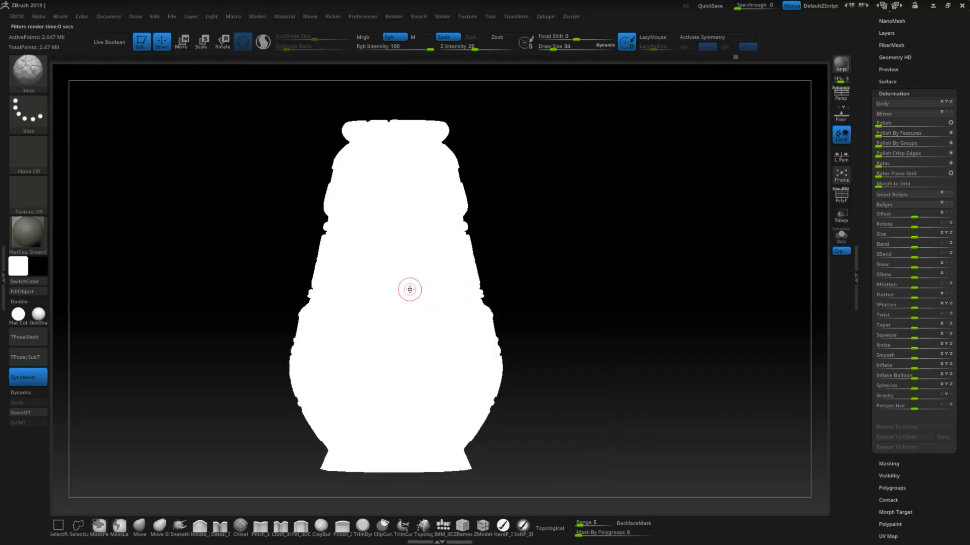
Step: Pick pink, then white, as the vase colour in the colour picker
click(18, 266)
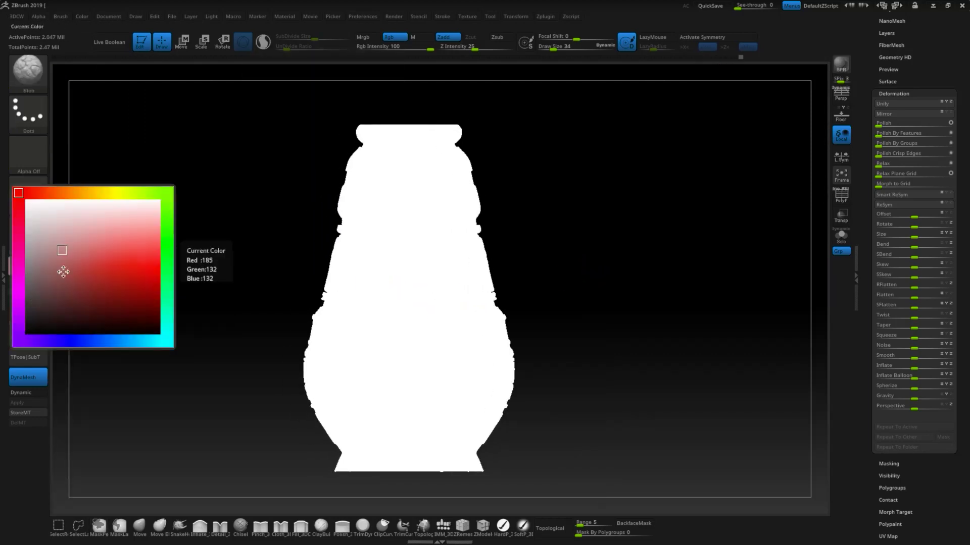
click(63, 272)
click(19, 267)
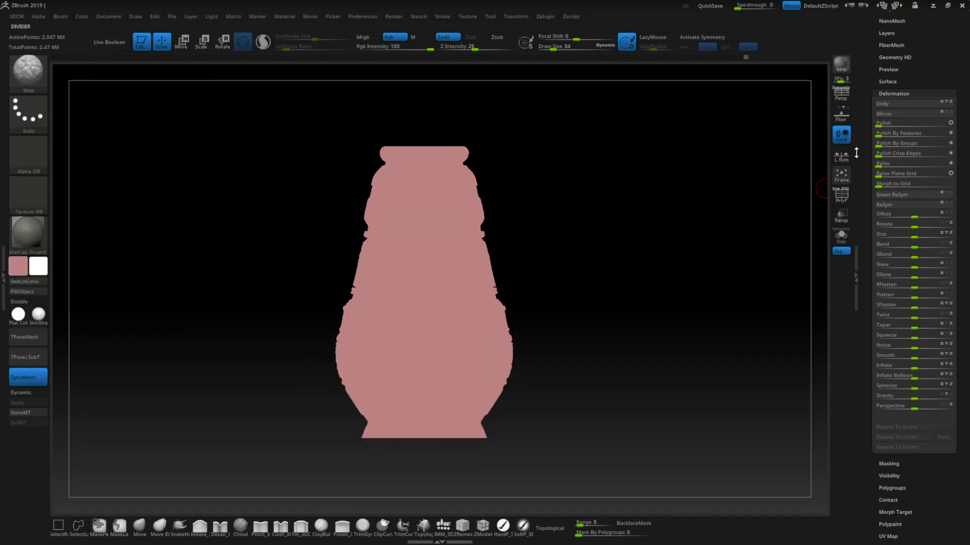
click(18, 266)
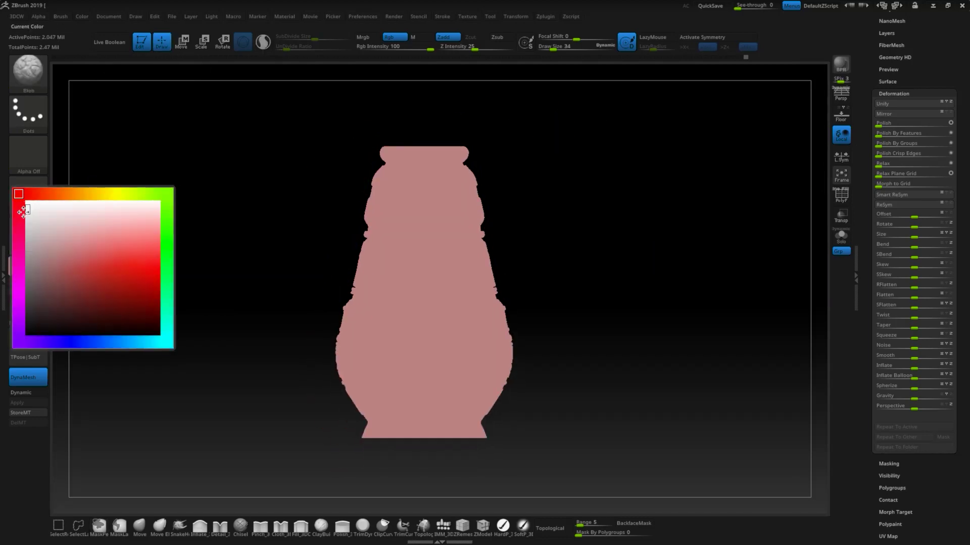
click(23, 211)
click(22, 291)
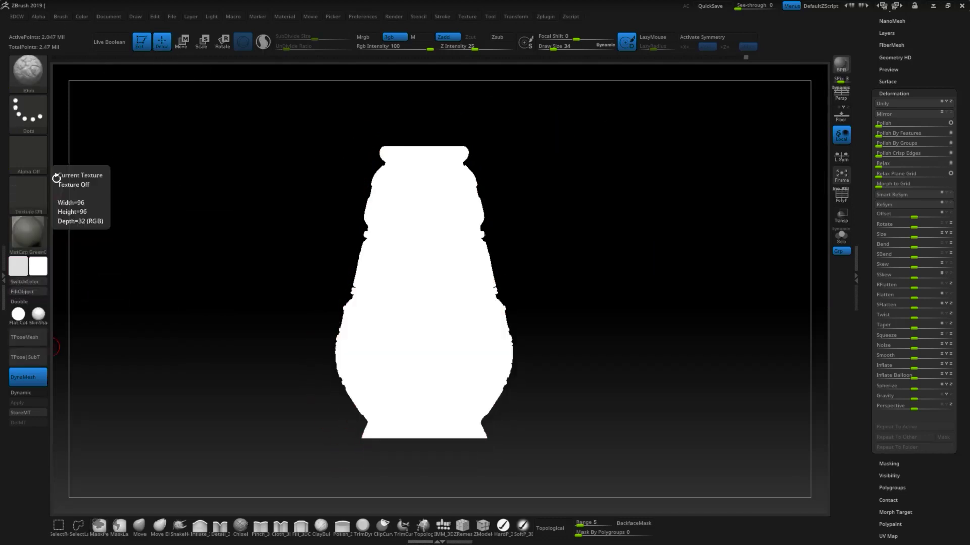
Step: Set the Document back colour to dark olive
click(109, 18)
mouse_move(131, 184)
mouse_down()
mouse_move(31, 198)
mouse_move(126, 308)
mouse_up()
ctrl+right_drag(494, 153, 610, 201)
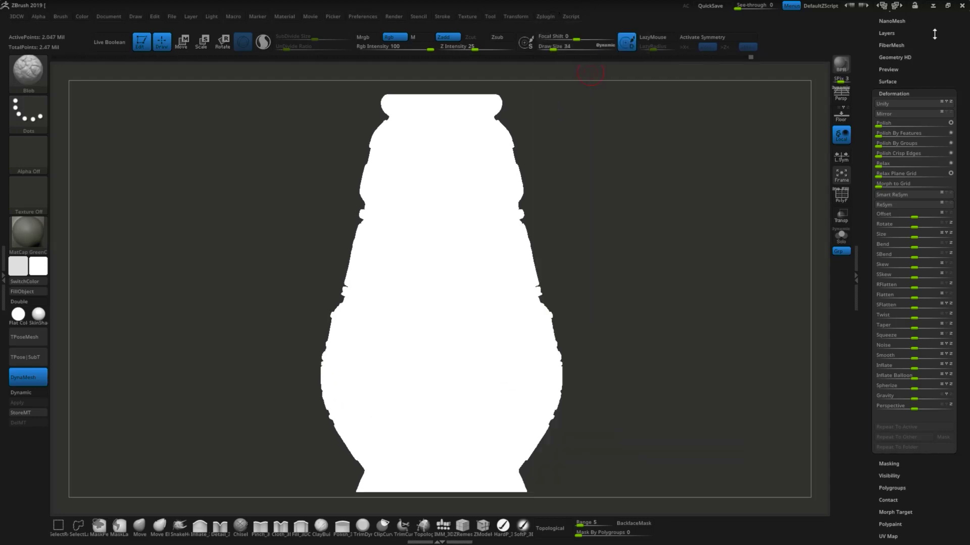
scroll(934, 34, up, 5)
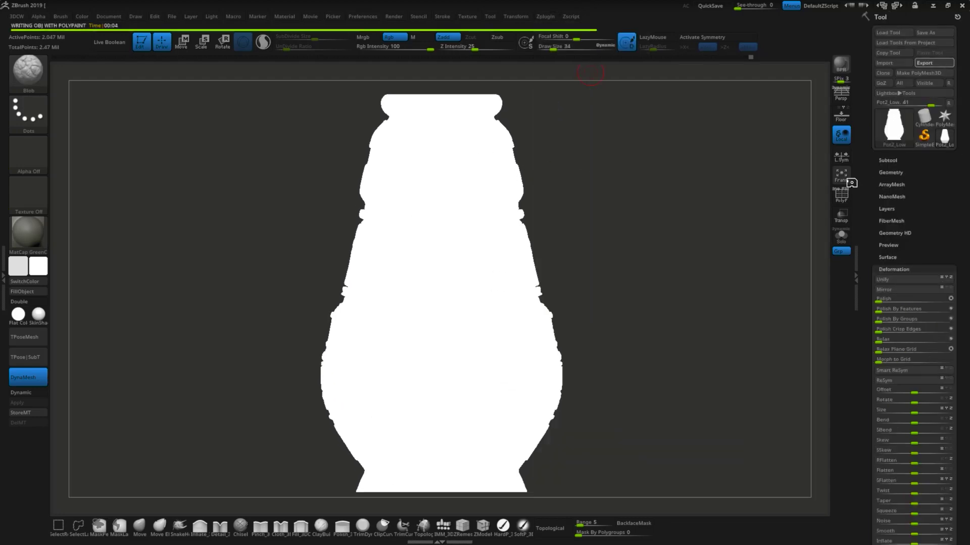
click(211, 18)
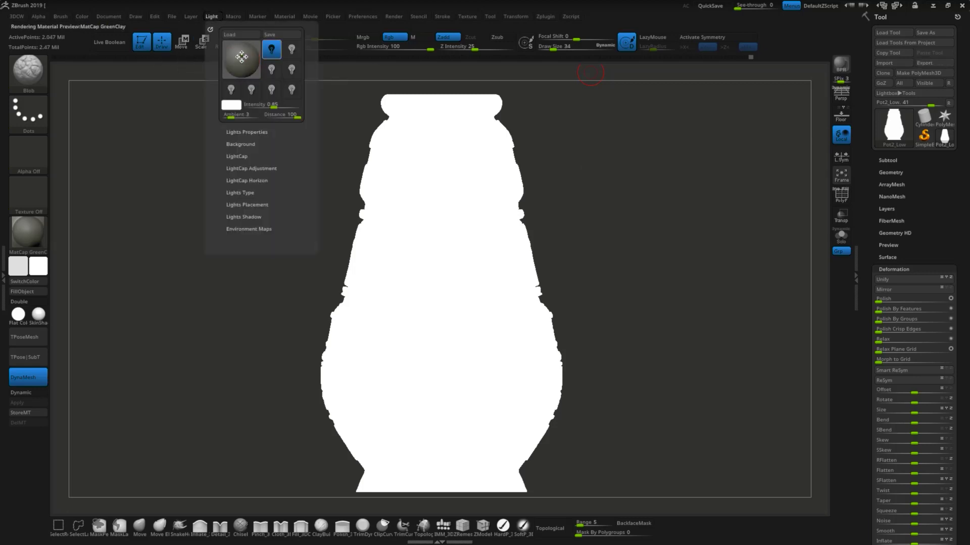
click(545, 16)
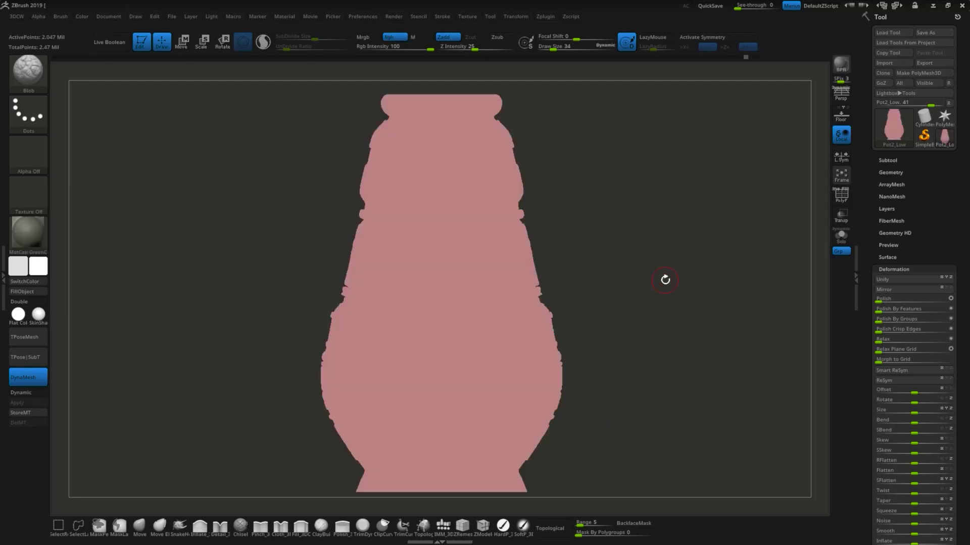
Step: Apply the Hair2 material to the vase
click(28, 232)
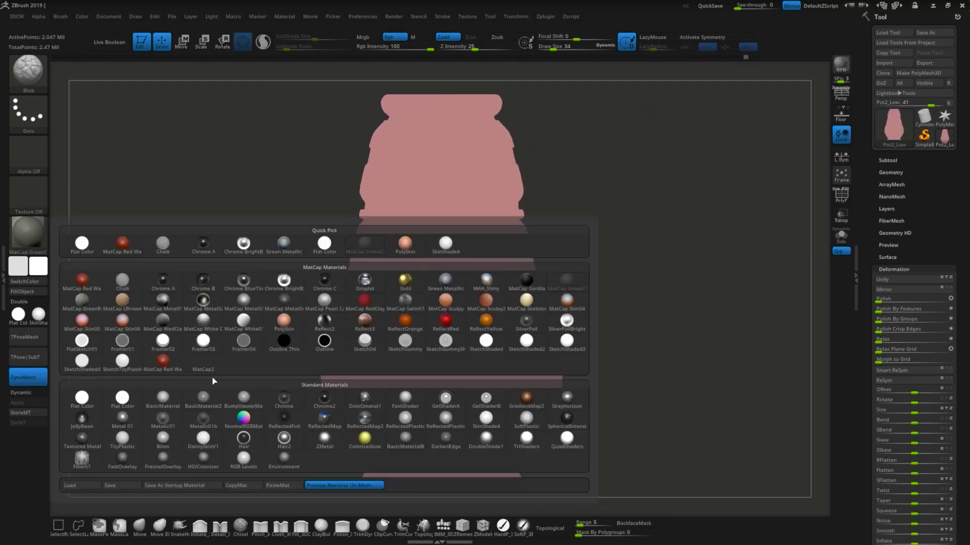
click(242, 421)
click(27, 232)
click(262, 430)
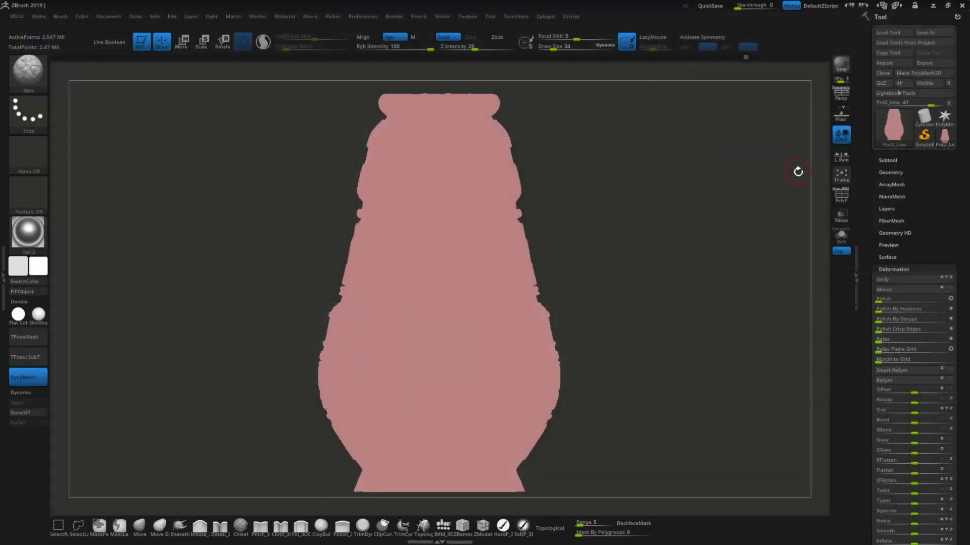
mouse_move(794, 169)
mouse_down()
mouse_move(718, 318)
mouse_move(625, 235)
mouse_up()
Step: Reload QS_3292.ZPR from LightBox's QuickSave tab, then minimize ZBrush
click(134, 16)
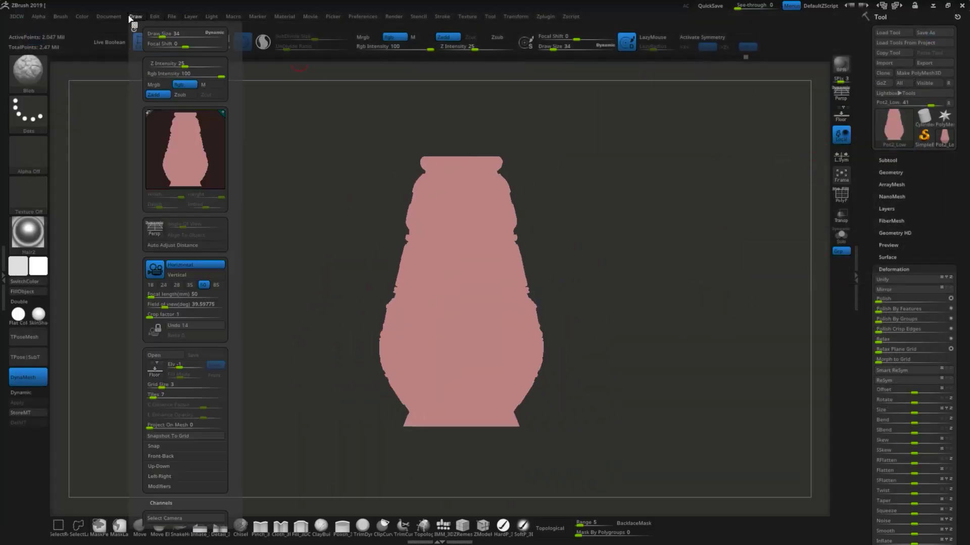
key(comma)
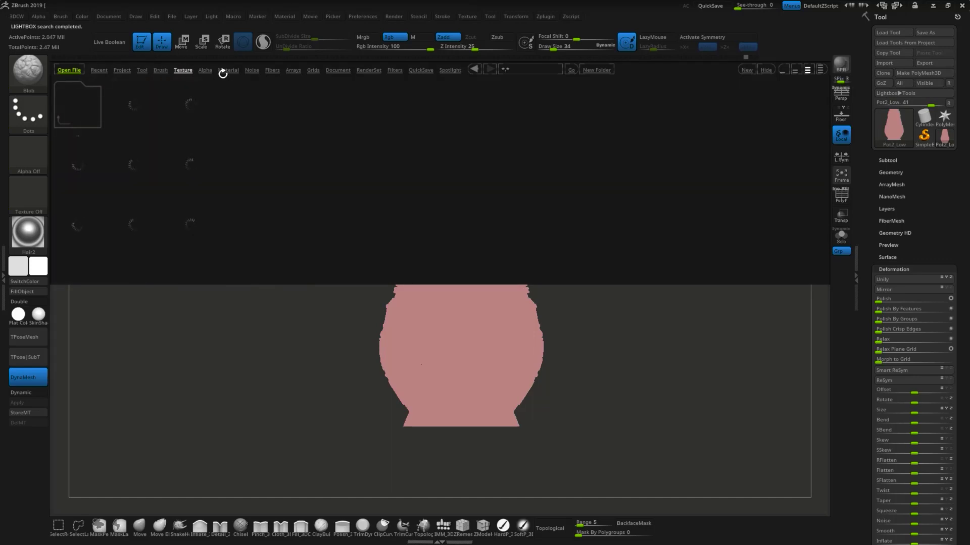
click(296, 70)
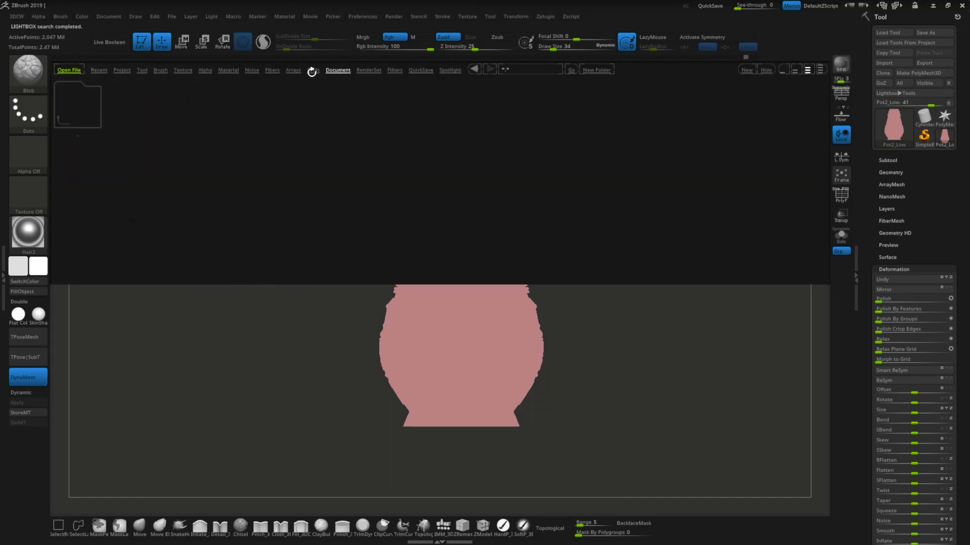
click(272, 70)
click(229, 71)
click(450, 70)
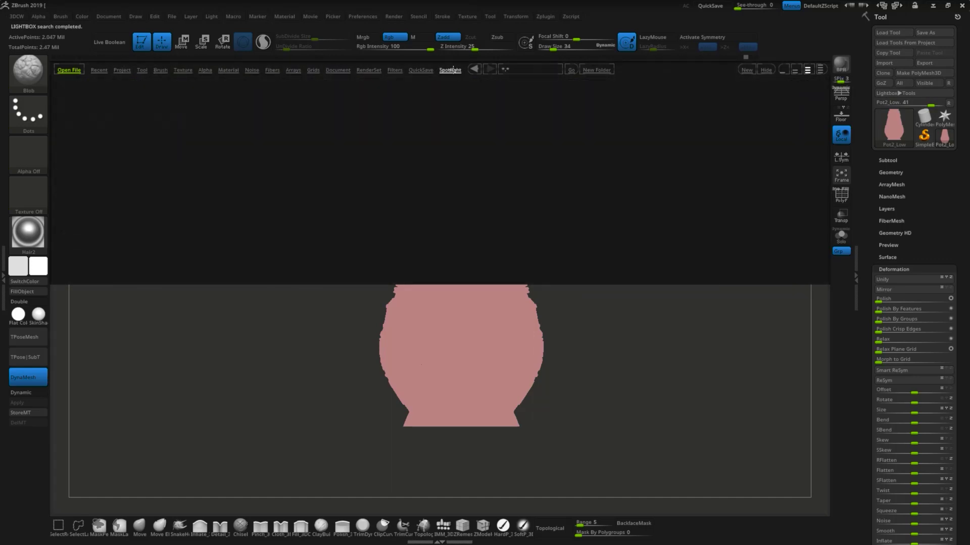
click(421, 70)
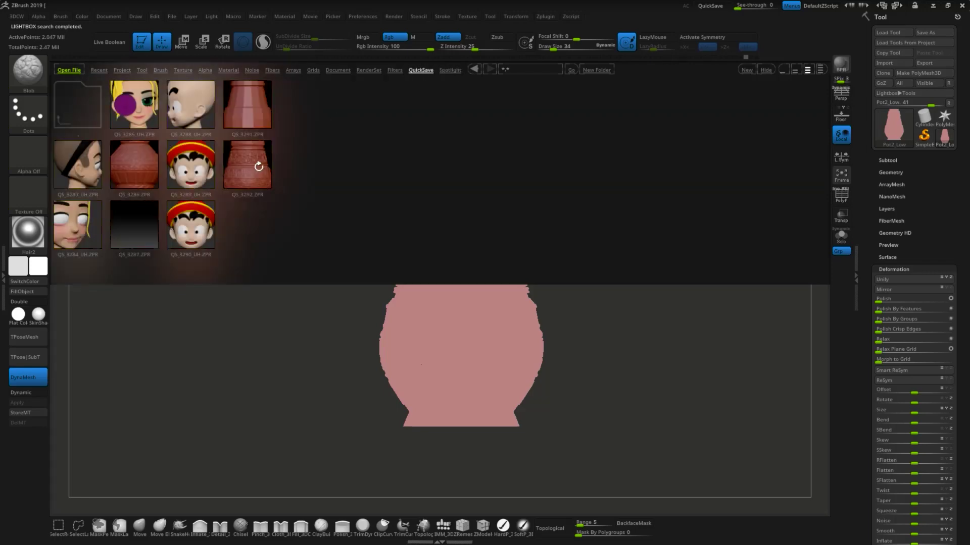
double_click(259, 166)
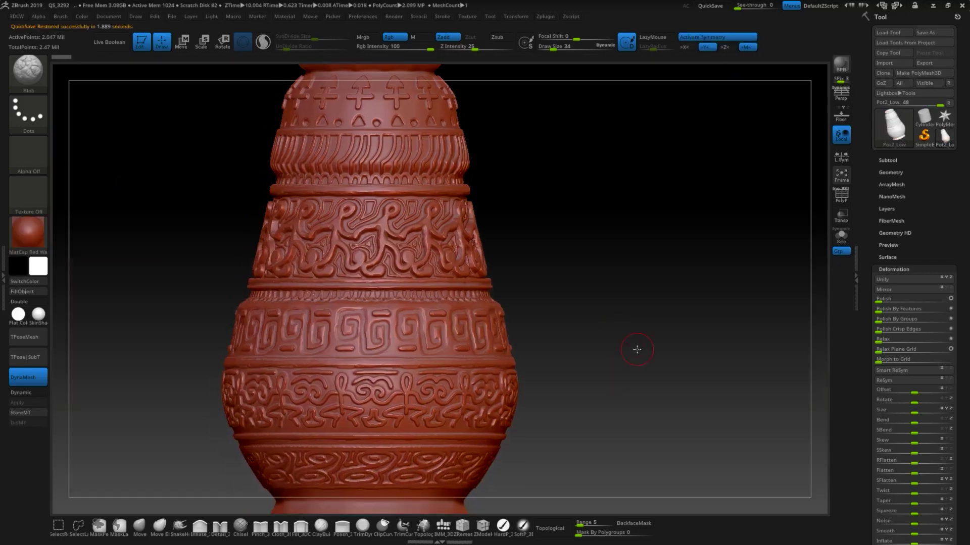
click(933, 5)
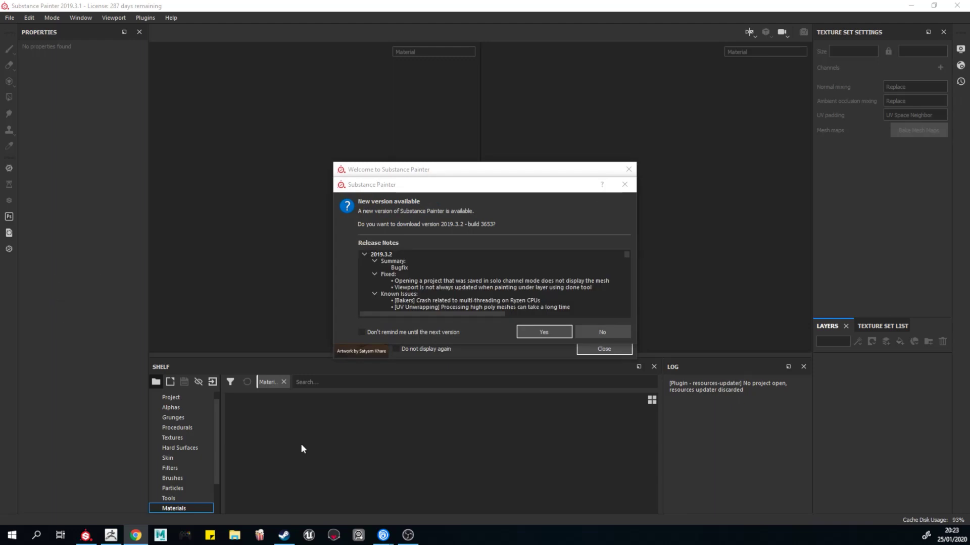
Step: Decline the 2019.3.2 update and create a new project with the pot mesh
scroll(581, 277, down, 1)
scroll(580, 277, down, 1)
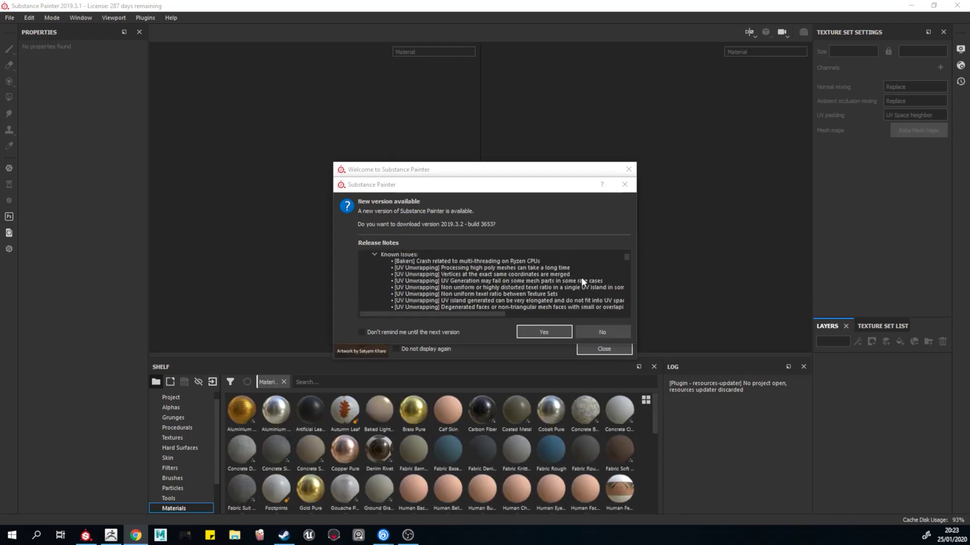
scroll(564, 289, up, 1)
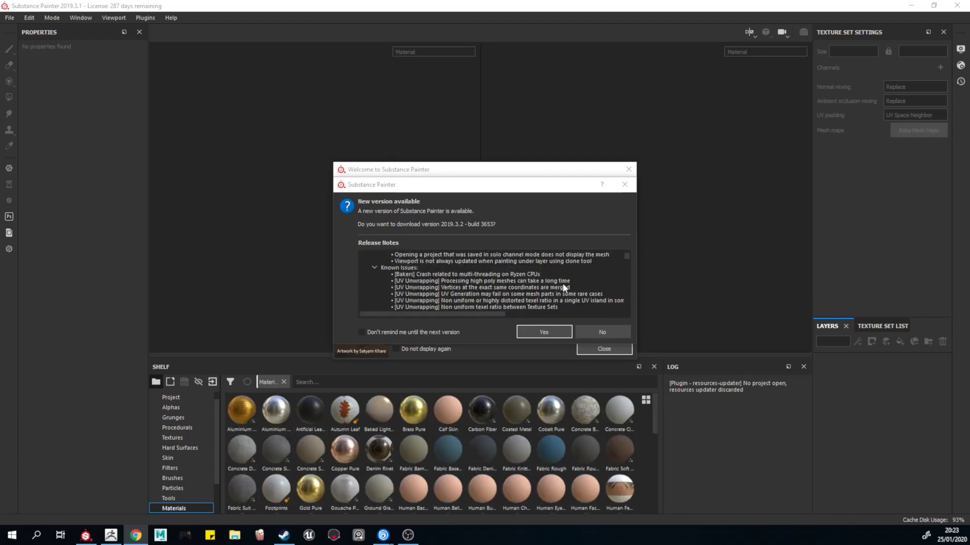
click(600, 332)
click(604, 349)
click(9, 18)
click(30, 31)
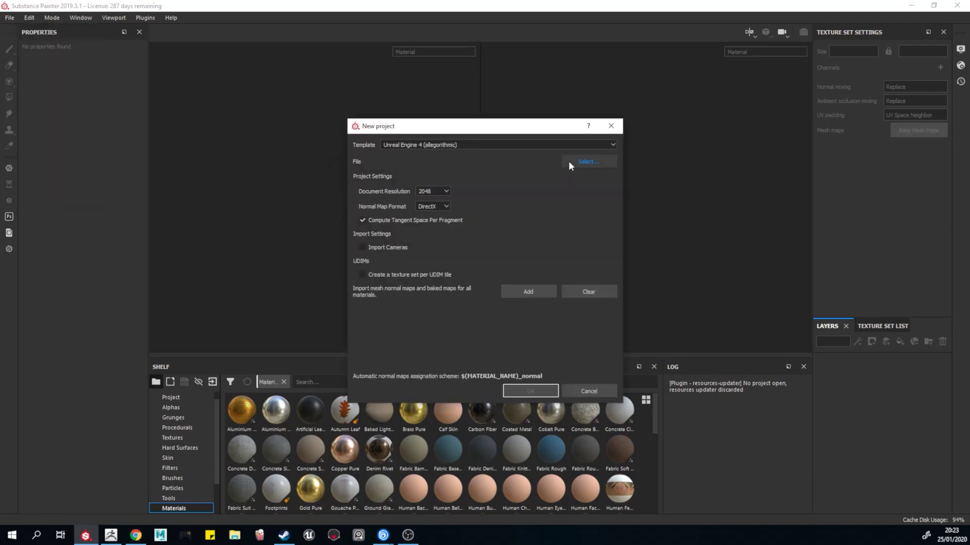
click(569, 163)
click(607, 357)
click(537, 292)
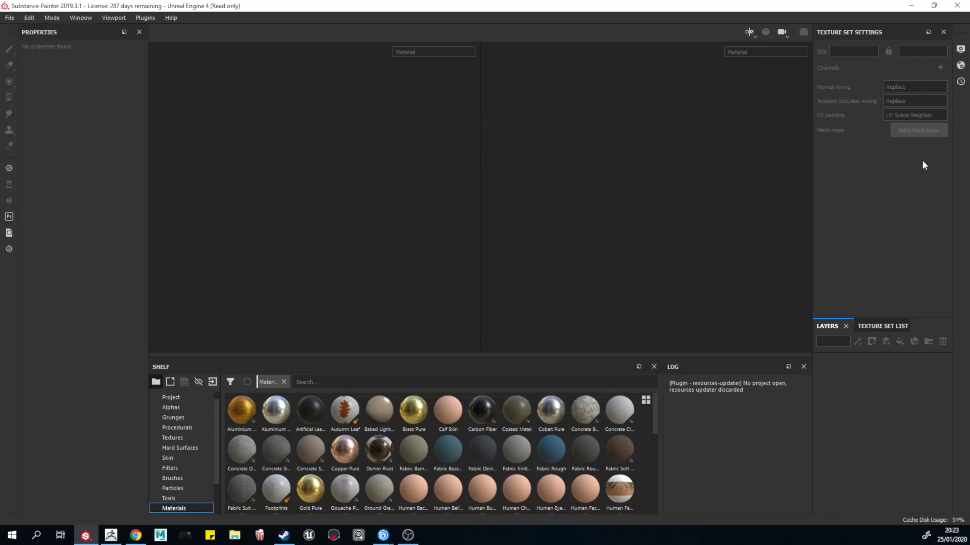
click(918, 210)
Step: Bake mesh maps using Pot2_hi.OBJ as the high-definition mesh
click(620, 202)
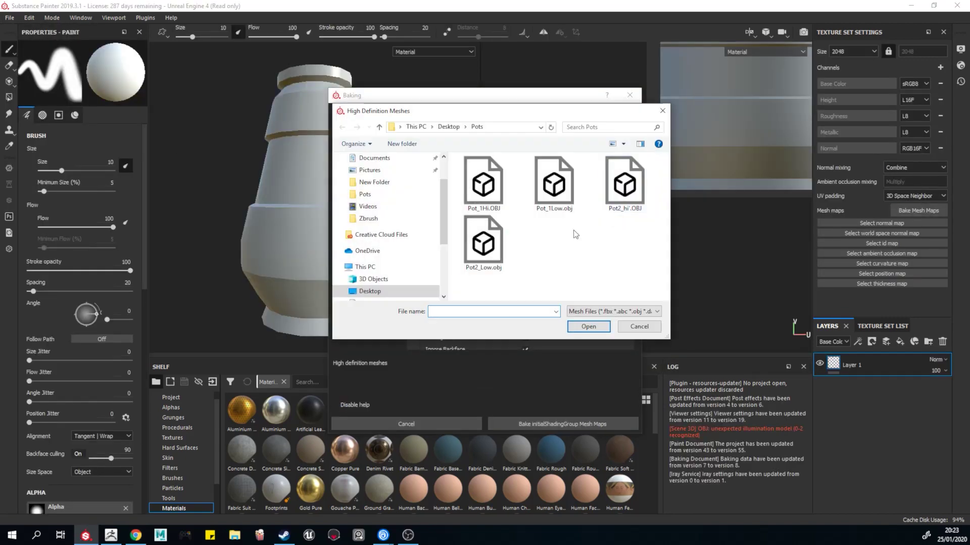
double_click(574, 229)
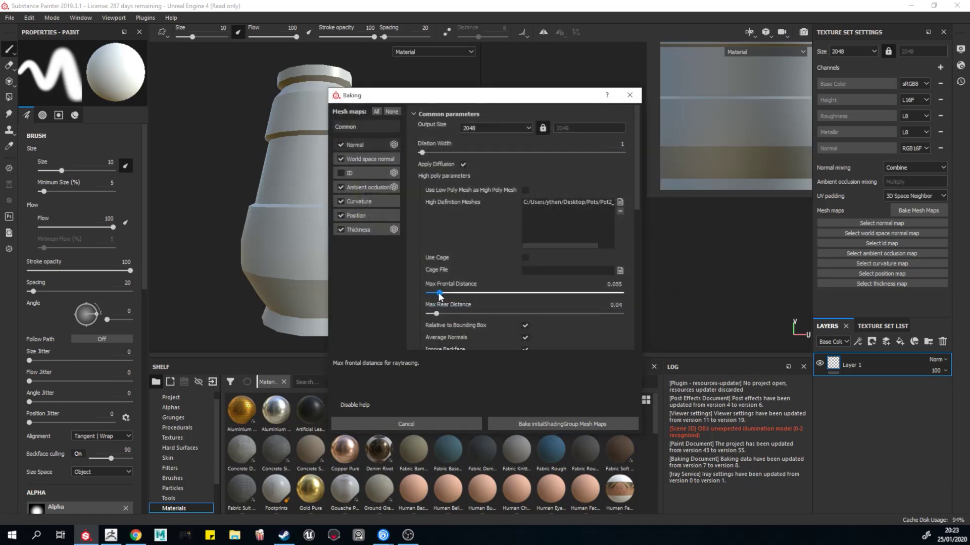
click(515, 421)
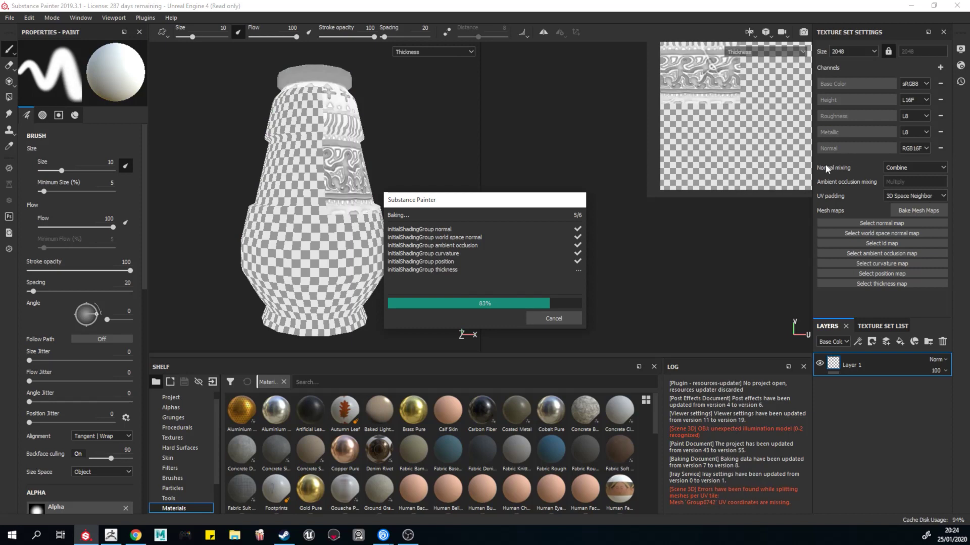
Step: Close the finished bake window and drop SoMuchDiffuse onto the vase as a fill layer
click(554, 318)
scroll(447, 452, down, 5)
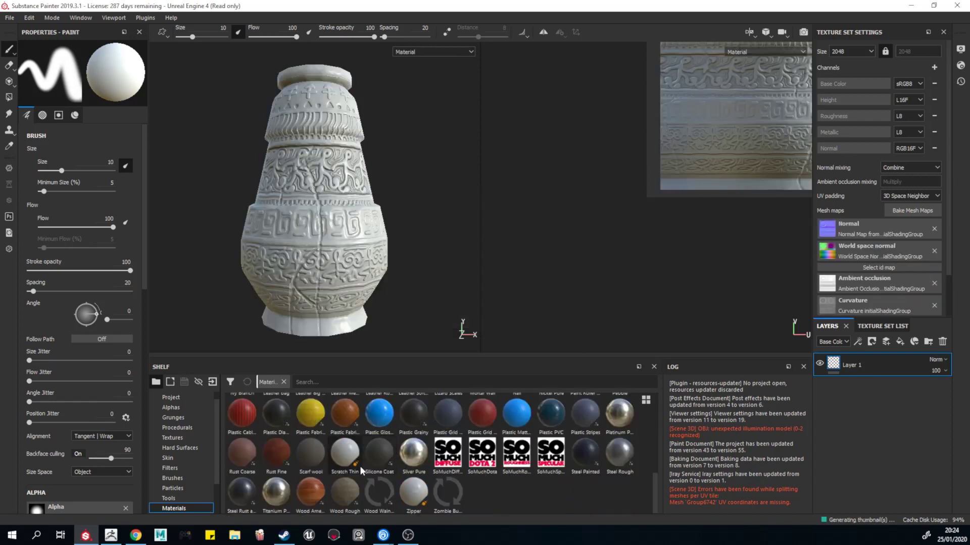
drag(447, 452, 338, 266)
drag(297, 235, 298, 237)
scroll(233, 439, up, 5)
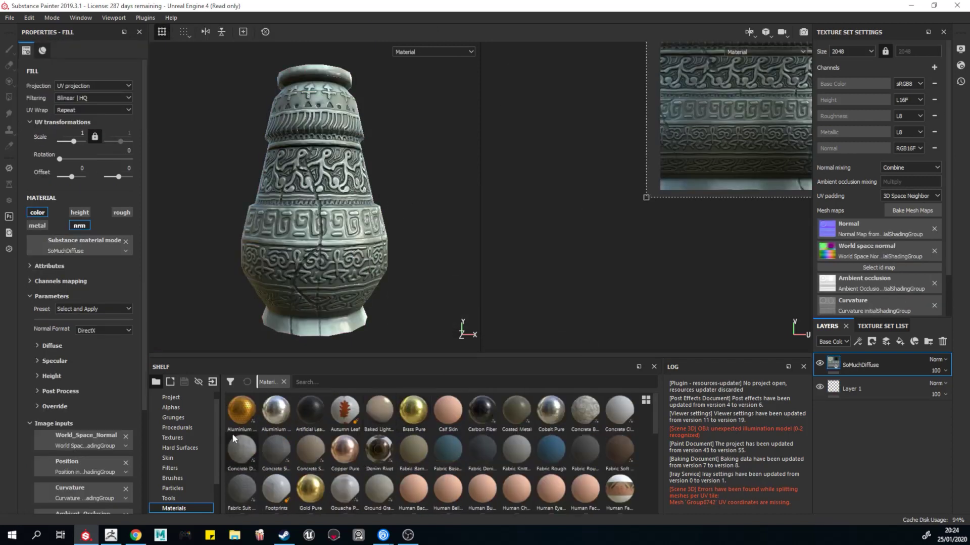
scroll(398, 211, up, 3)
scroll(167, 129, down, 4)
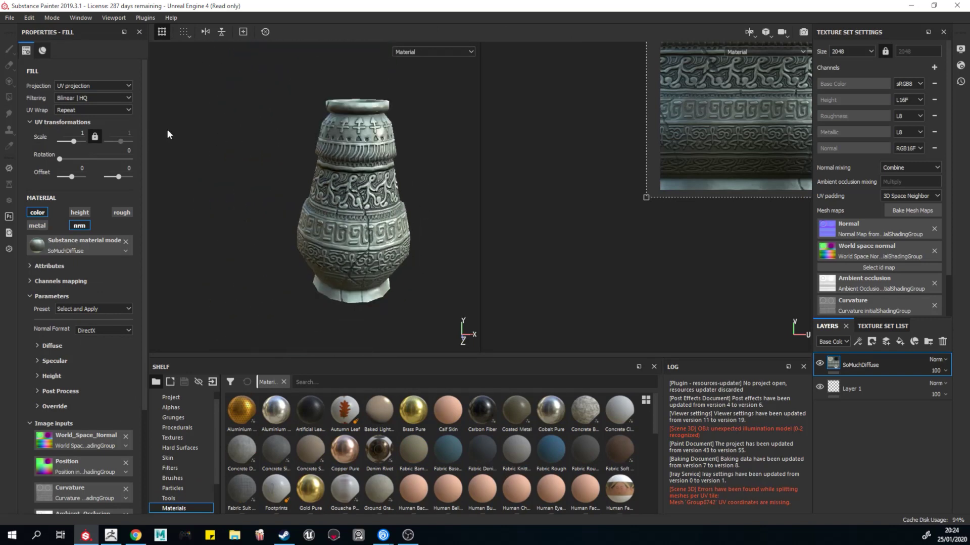
Step: Try several SoMuchDiffuse presets on the vase, including darker, green and teal-blue looks
click(101, 309)
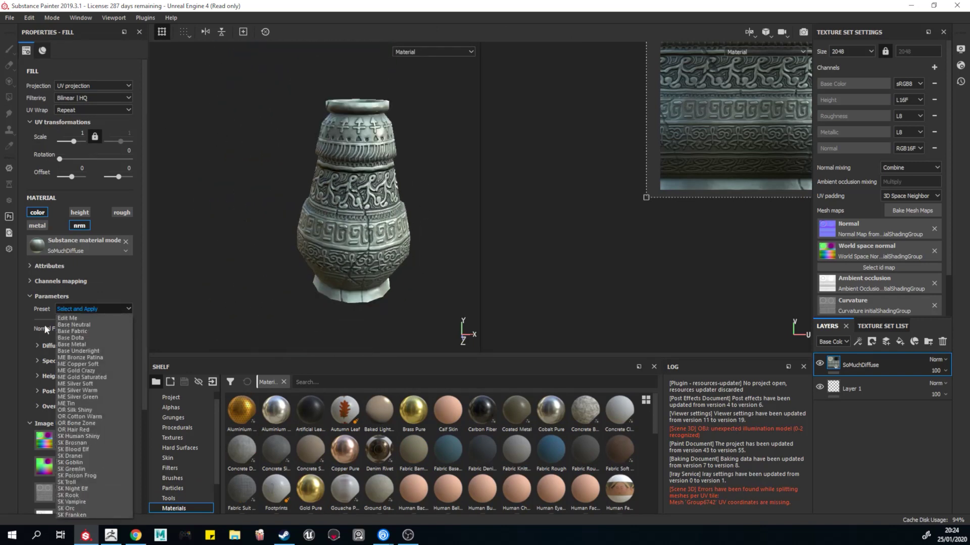
click(101, 308)
click(93, 325)
click(103, 310)
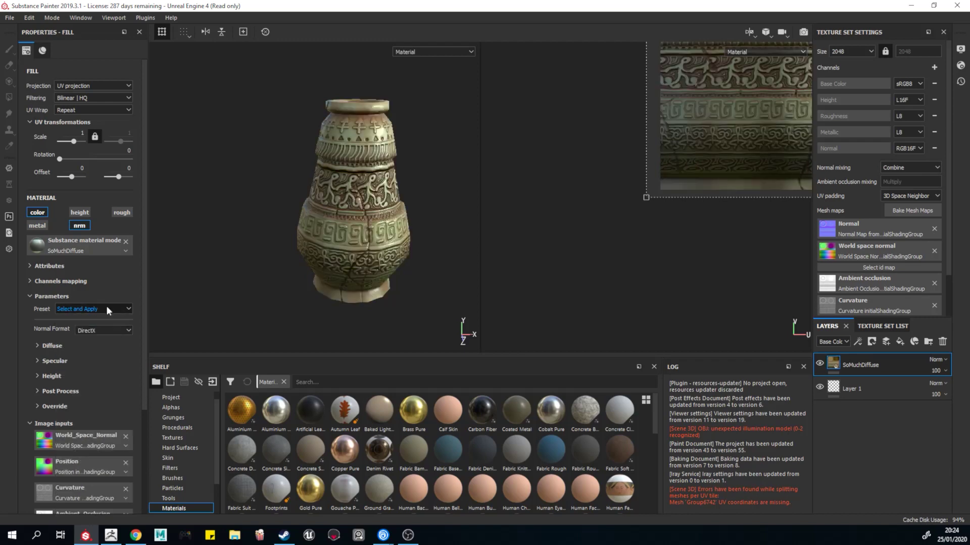
scroll(387, 206, up, 5)
scroll(387, 206, down, 5)
click(101, 309)
click(93, 346)
click(101, 309)
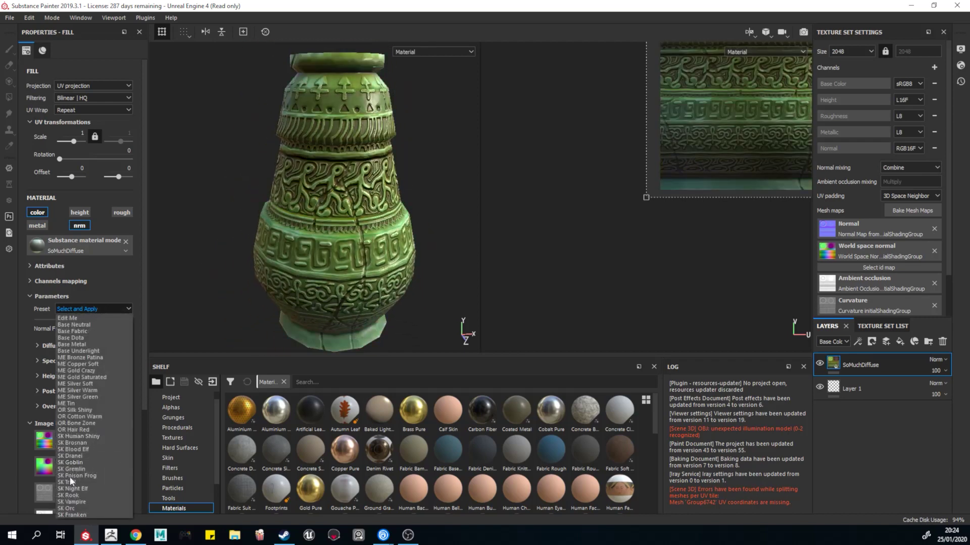
click(94, 356)
scroll(275, 259, up, 5)
scroll(274, 259, down, 5)
Step: Try the purple and SK Poison Frog presets, settling on SK Franken
click(101, 308)
click(107, 328)
click(101, 309)
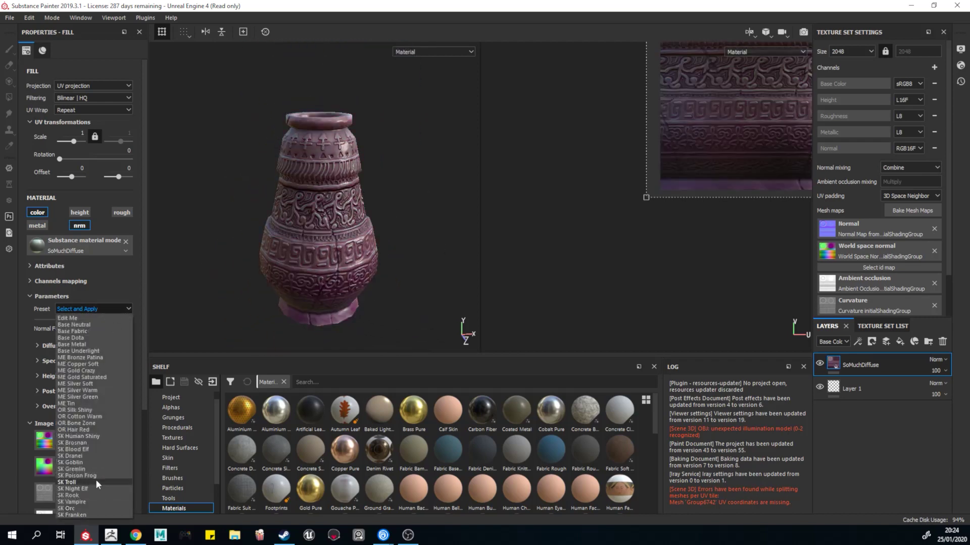
click(101, 477)
click(97, 309)
click(93, 338)
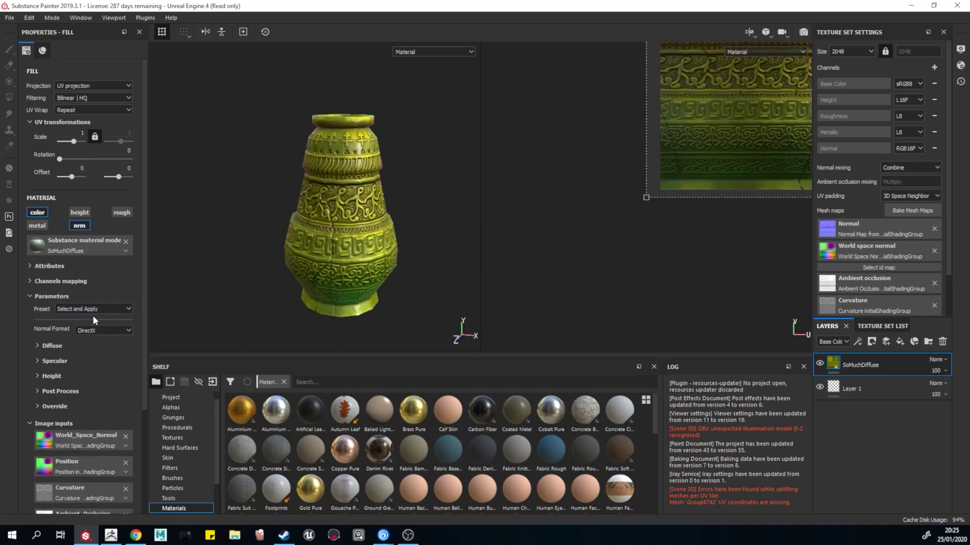
click(94, 309)
click(80, 514)
scroll(420, 324, up, 3)
click(51, 345)
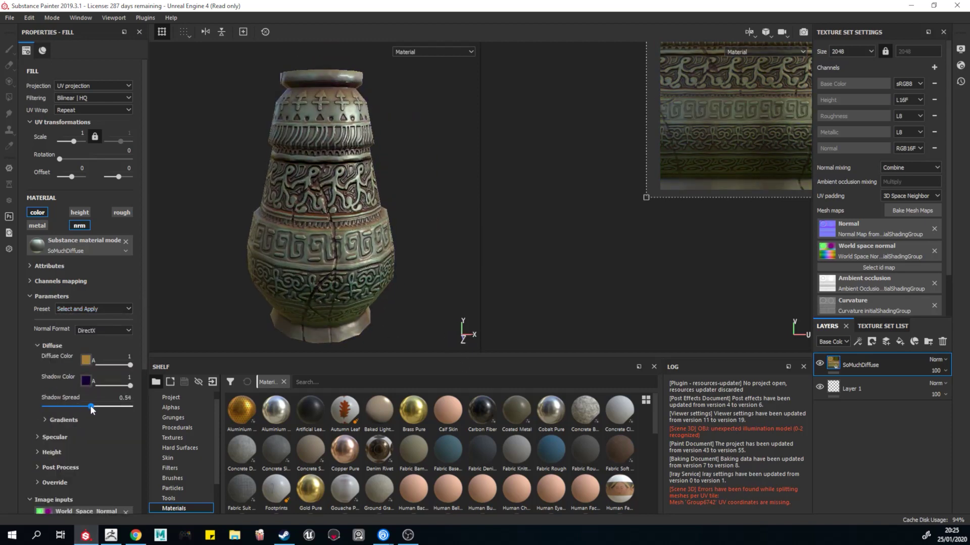
Step: Give the first SoMuchDiffuse layer a warmer, less saturated diffuse colour
click(85, 360)
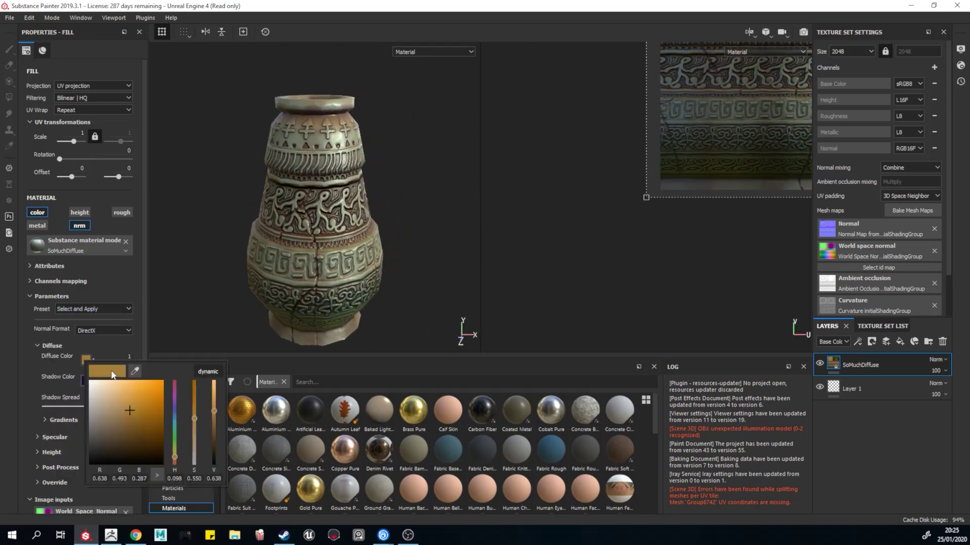
click(134, 402)
drag(134, 402, 120, 408)
click(43, 391)
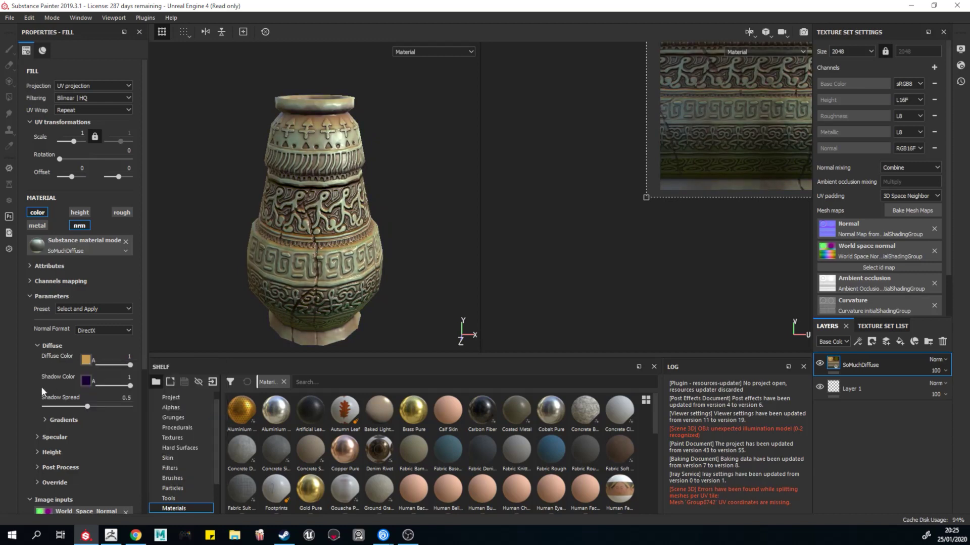
Step: Adjust the Cavity and Top Down gradient settings of the diffuse shading
click(63, 433)
scroll(64, 433, down, 1)
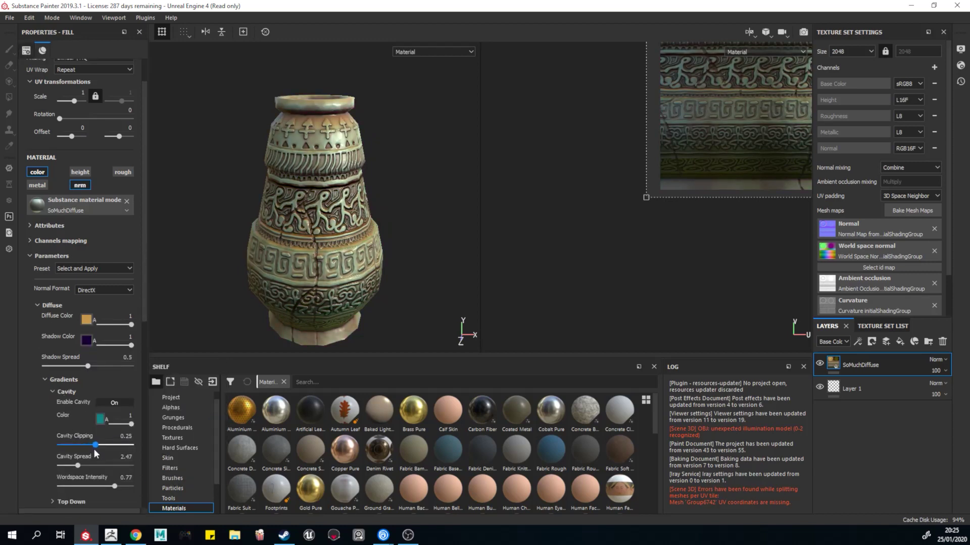
scroll(41, 408, down, 2)
drag(78, 384, 144, 408)
scroll(51, 389, down, 1)
click(54, 400)
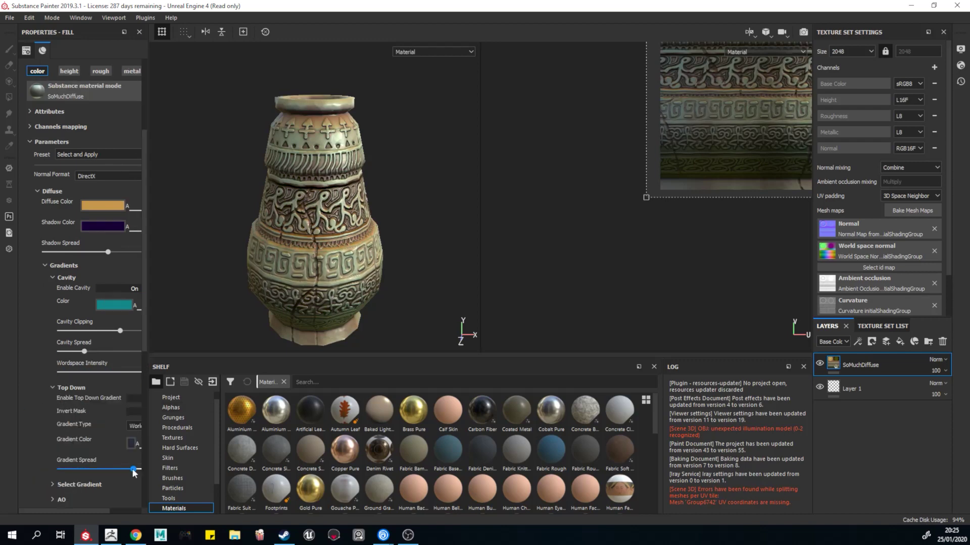
alt+drag(326, 331, 303, 323)
drag(90, 469, 84, 469)
click(53, 484)
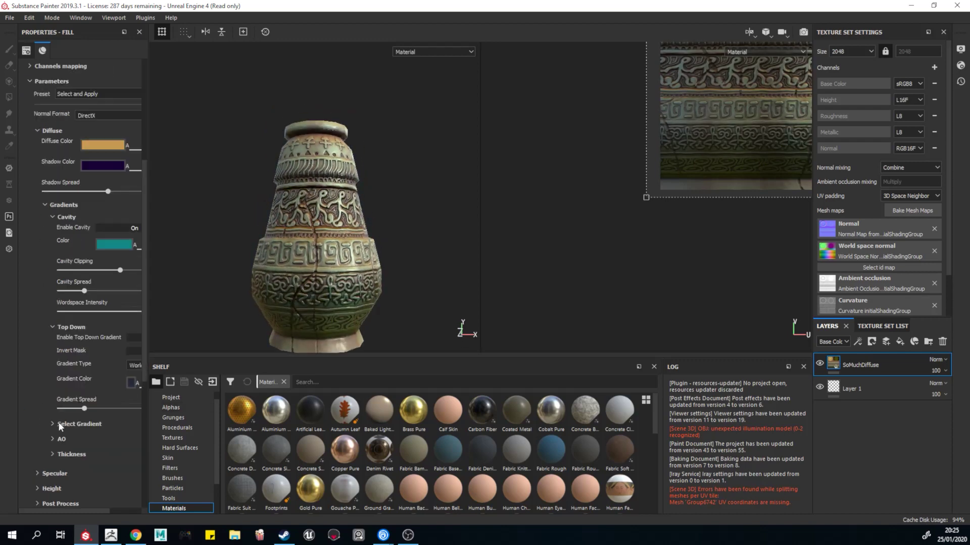
scroll(101, 470, down, 3)
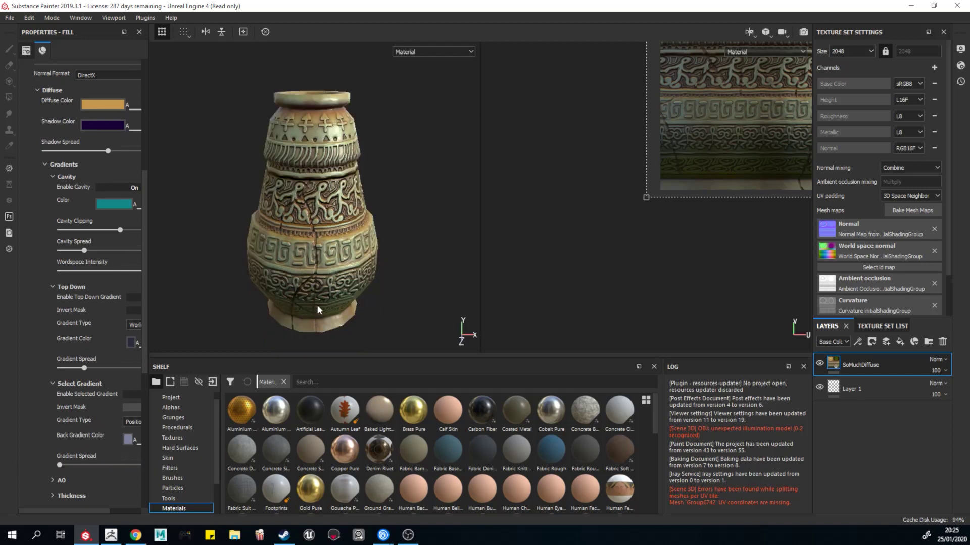
click(48, 164)
Step: Raise the specular exponent and highlight brightness, widen the panel, and set specular rig height to 141
click(74, 218)
drag(58, 395, 71, 397)
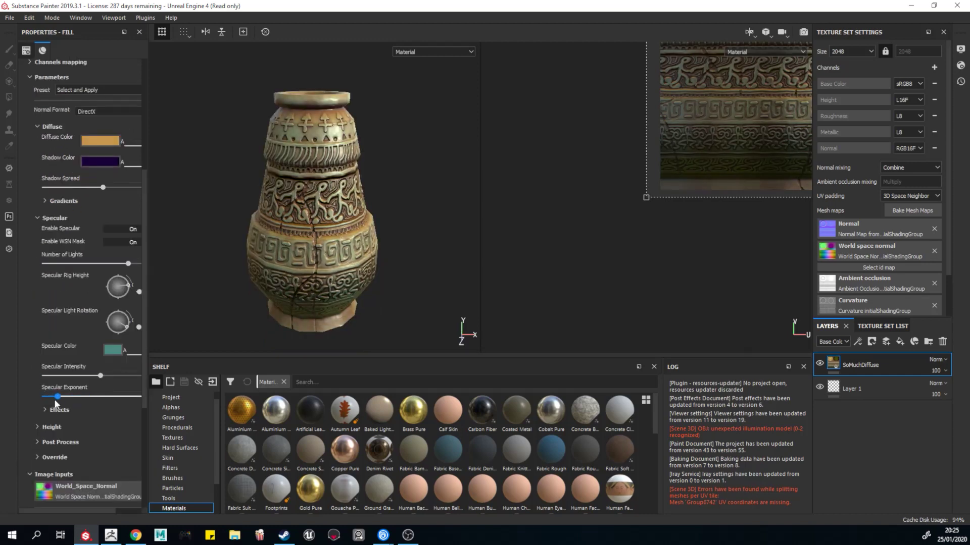
click(121, 279)
drag(122, 281, 132, 290)
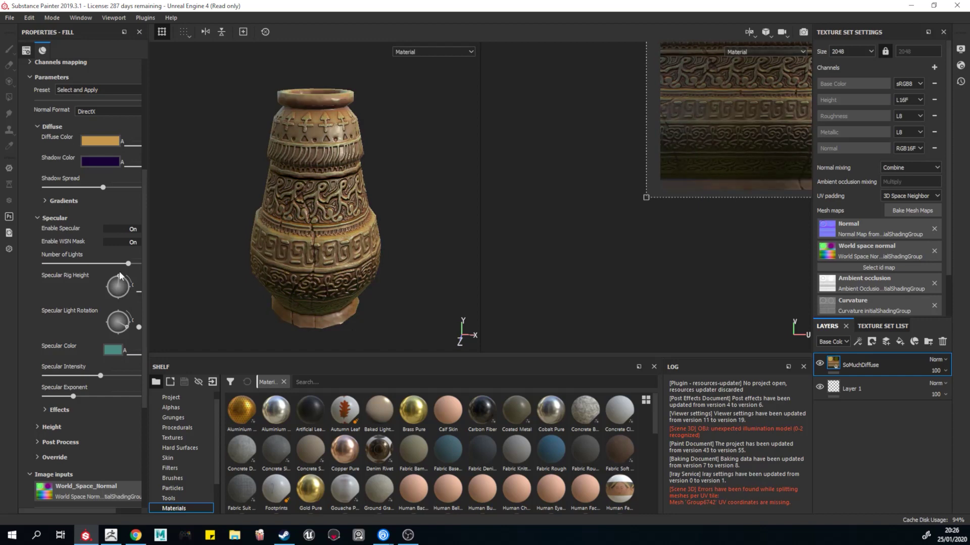
shift+right_drag(283, 263, 262, 267)
alt+drag(263, 268, 320, 236)
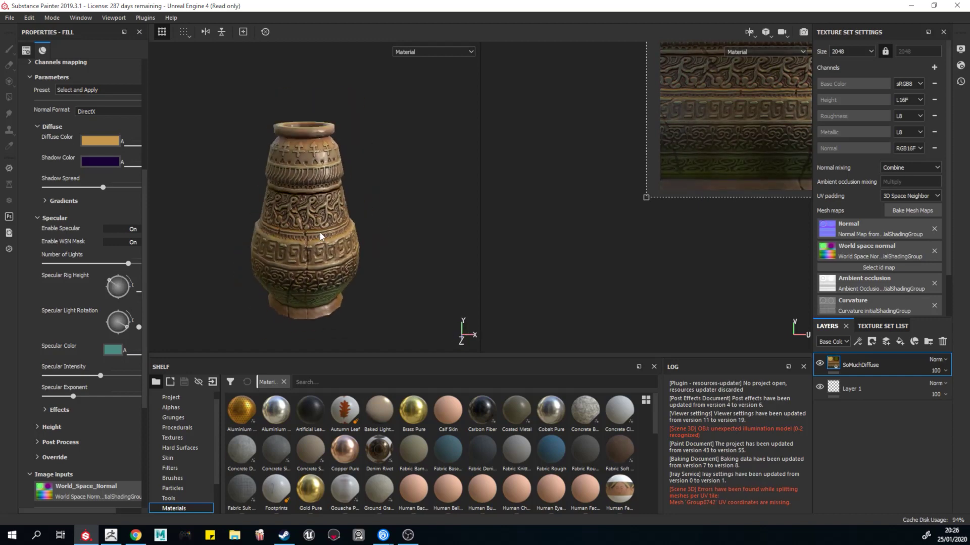
mouse_move(106, 374)
mouse_down()
mouse_move(152, 374)
mouse_move(176, 395)
mouse_up()
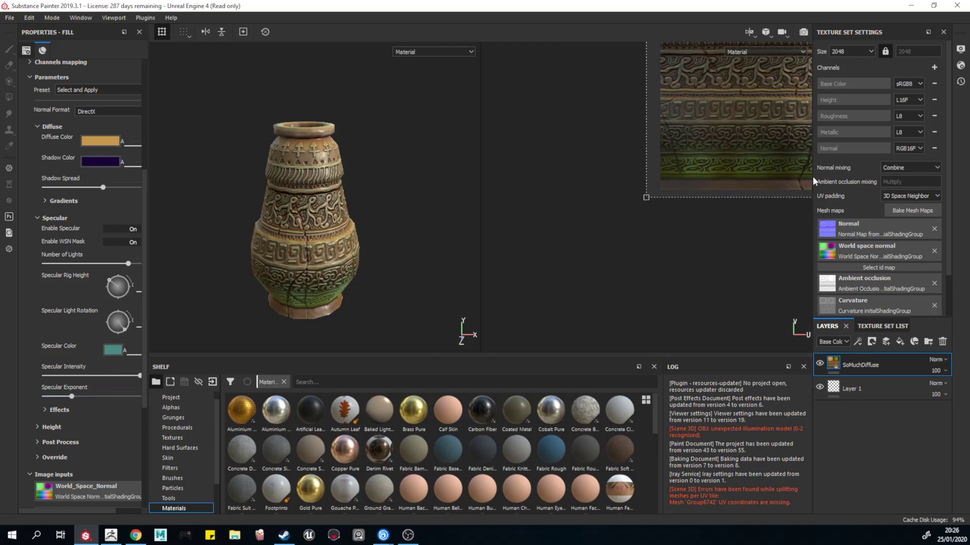
scroll(606, 232, up, 3)
drag(148, 346, 229, 346)
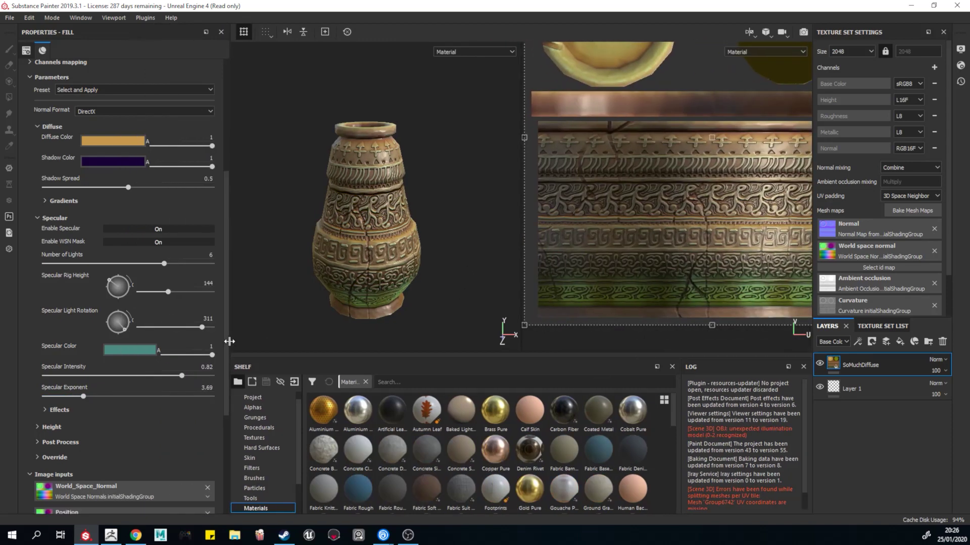
drag(174, 292, 212, 264)
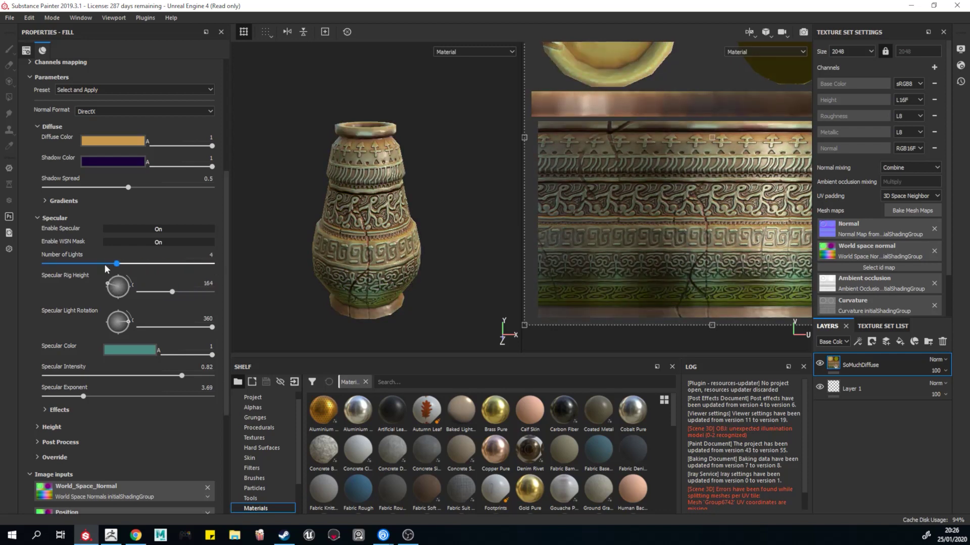
click(167, 292)
Step: Stack a second SoMuchDiffuse fill layer on the vase, turning it pale cream
alt+drag(306, 325, 318, 303)
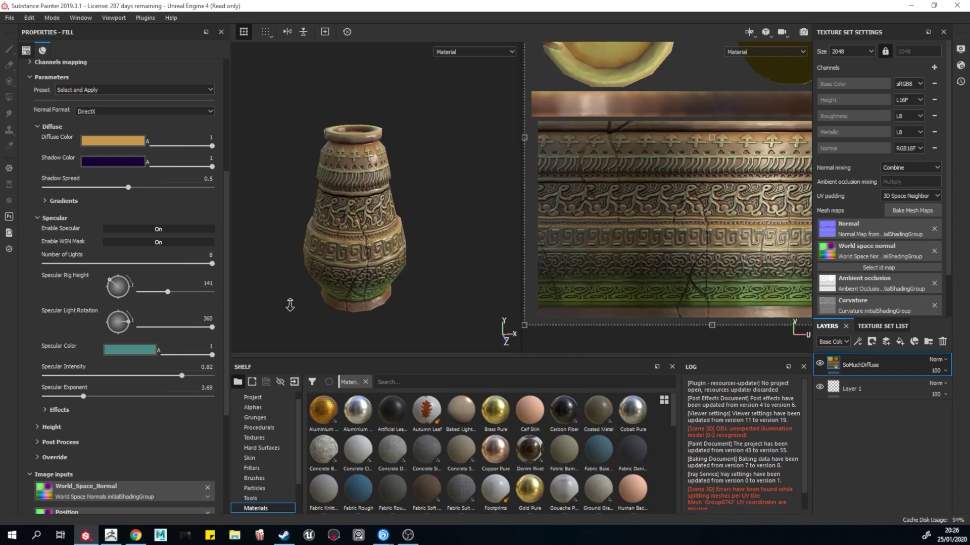
scroll(275, 440, down, 2)
scroll(430, 463, down, 5)
drag(323, 453, 385, 203)
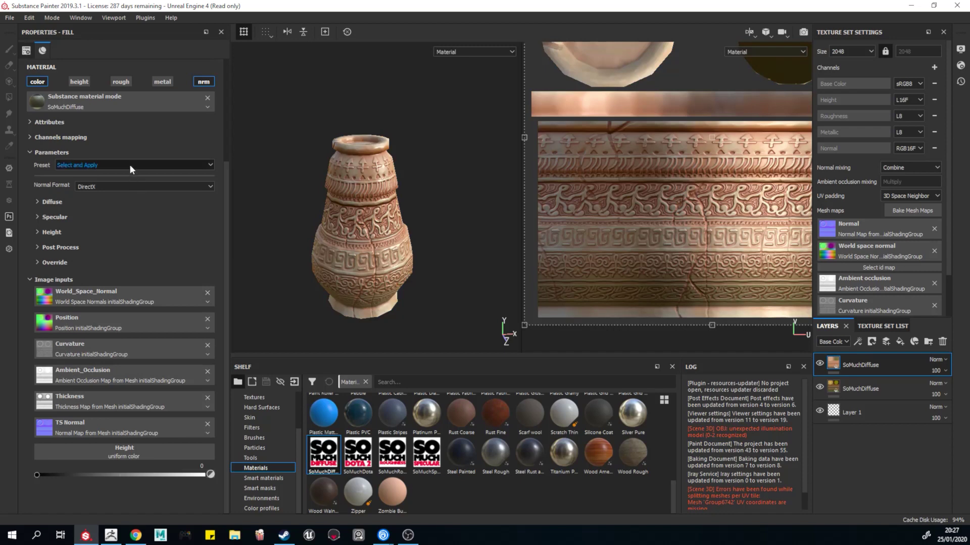
Step: Give the new top SoMuchDiffuse layer a gold preset
scroll(414, 275, up, 2)
click(135, 164)
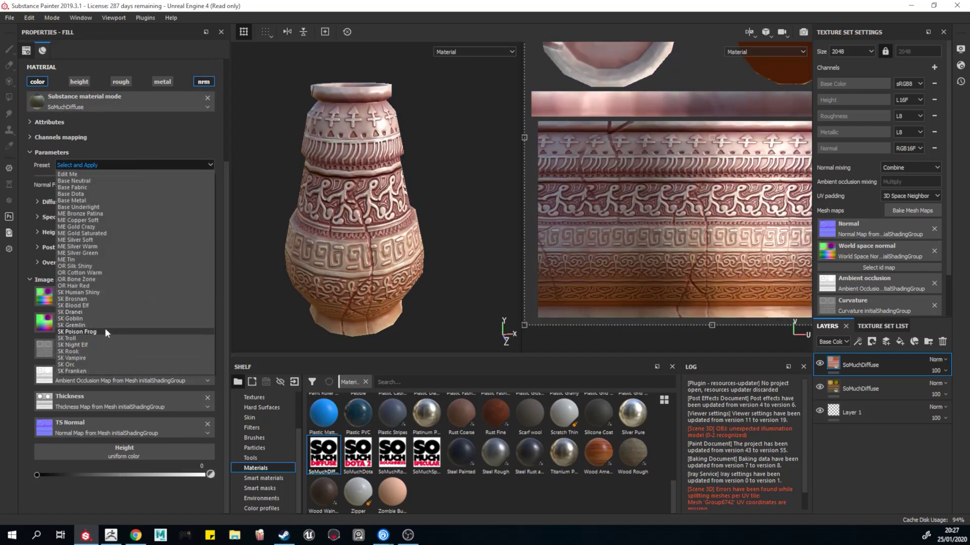
click(104, 328)
Step: Try several smart masks, keep Dust Soft Edge on the top layer, and set its opacity to 57
click(273, 488)
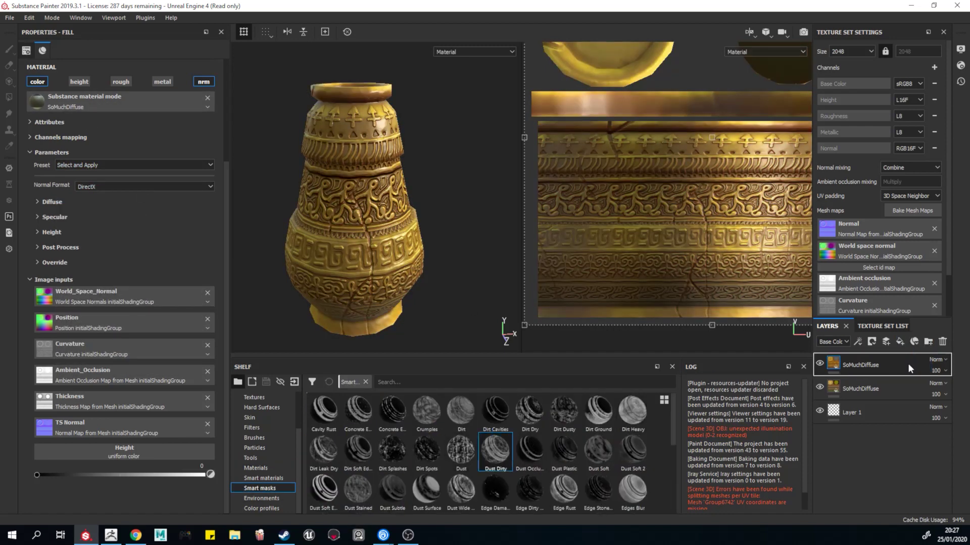
click(461, 450)
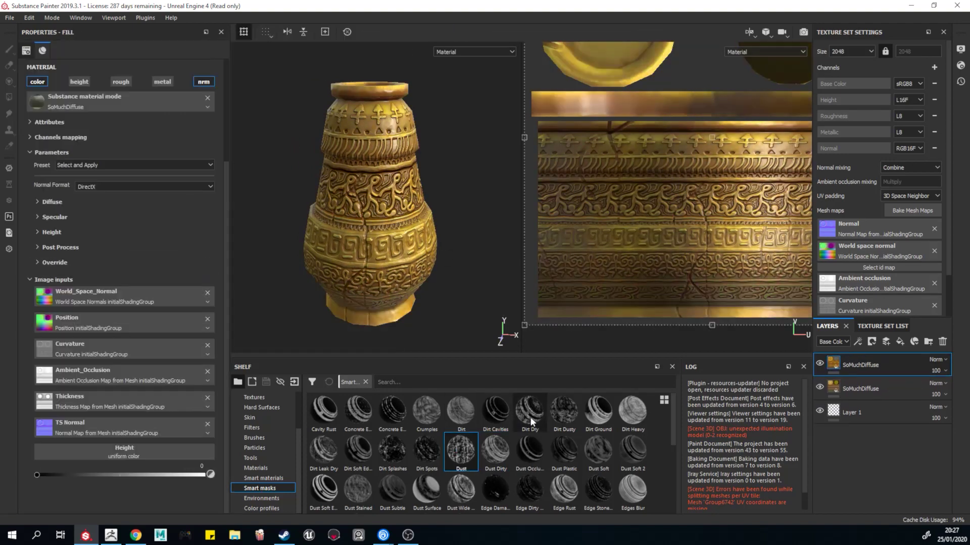
drag(358, 412, 470, 275)
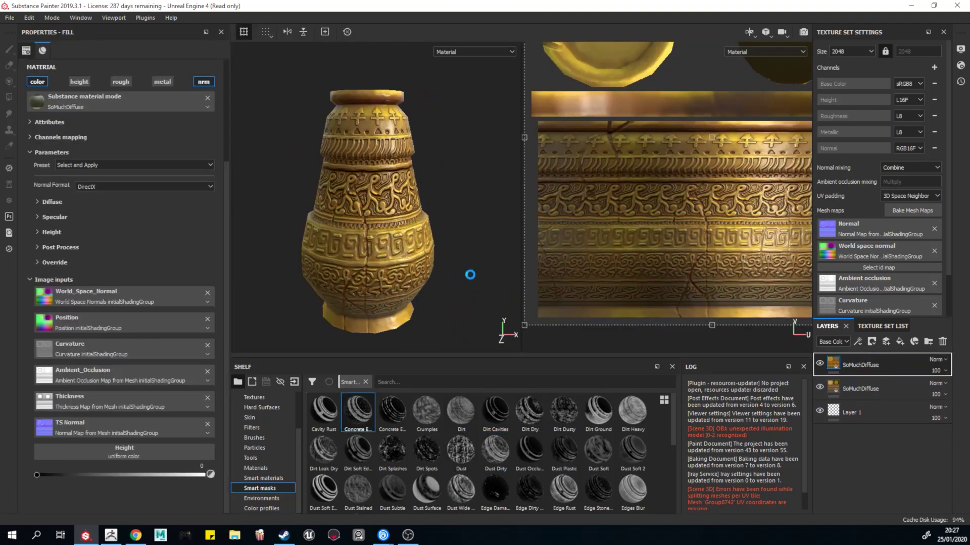
click(427, 411)
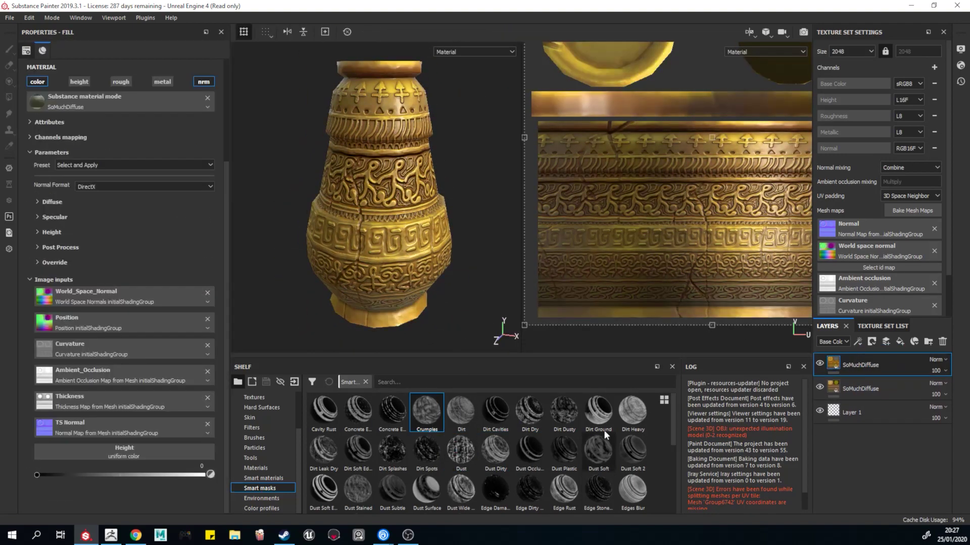
click(605, 432)
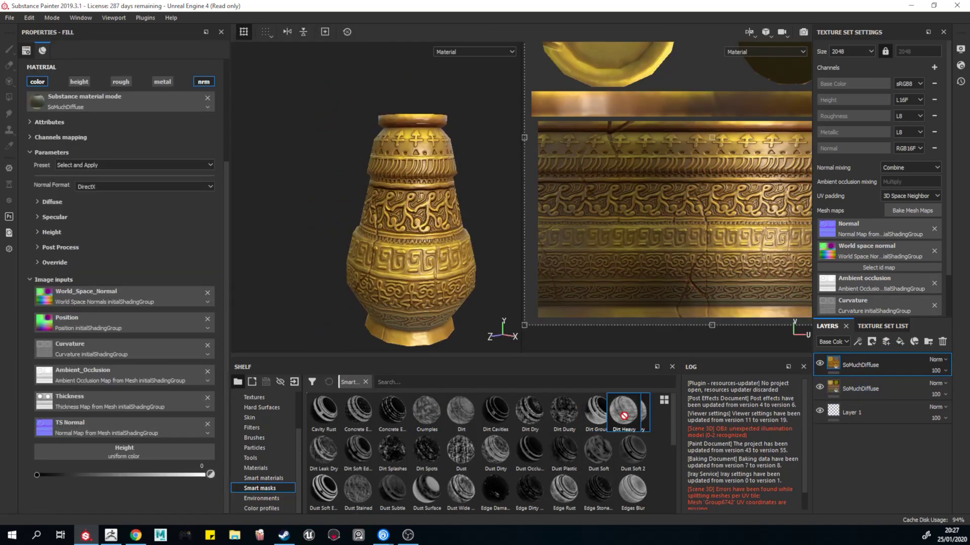
drag(623, 412, 863, 365)
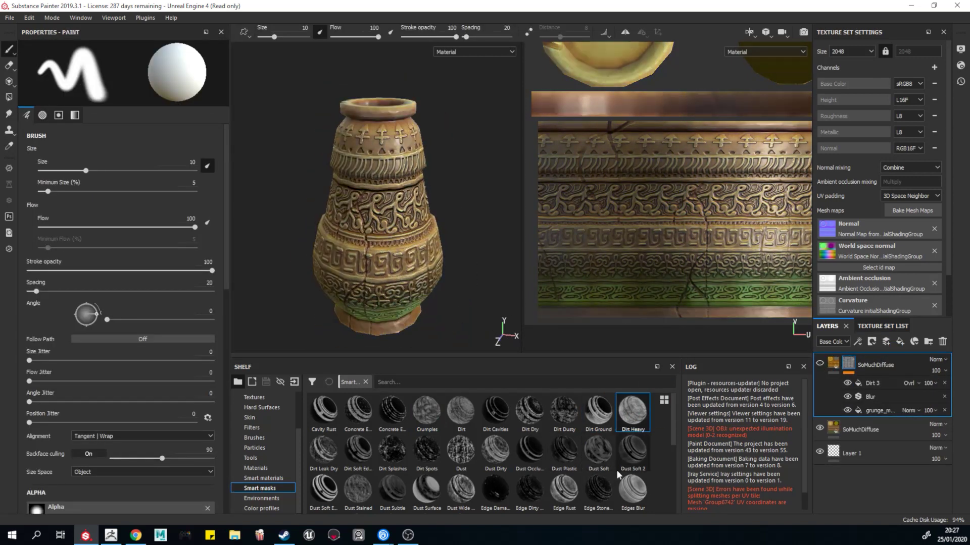
drag(599, 490, 890, 355)
key(ctrl+z)
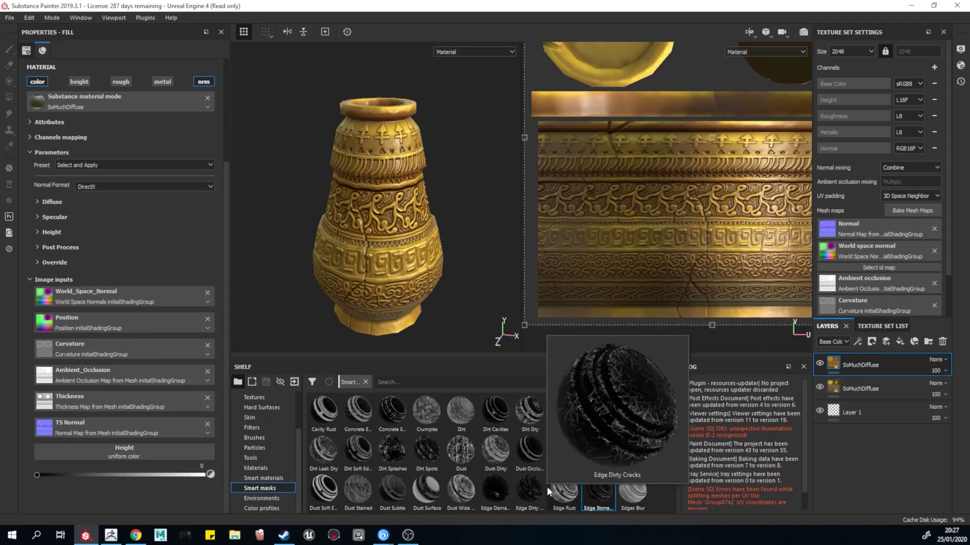
drag(323, 489, 863, 364)
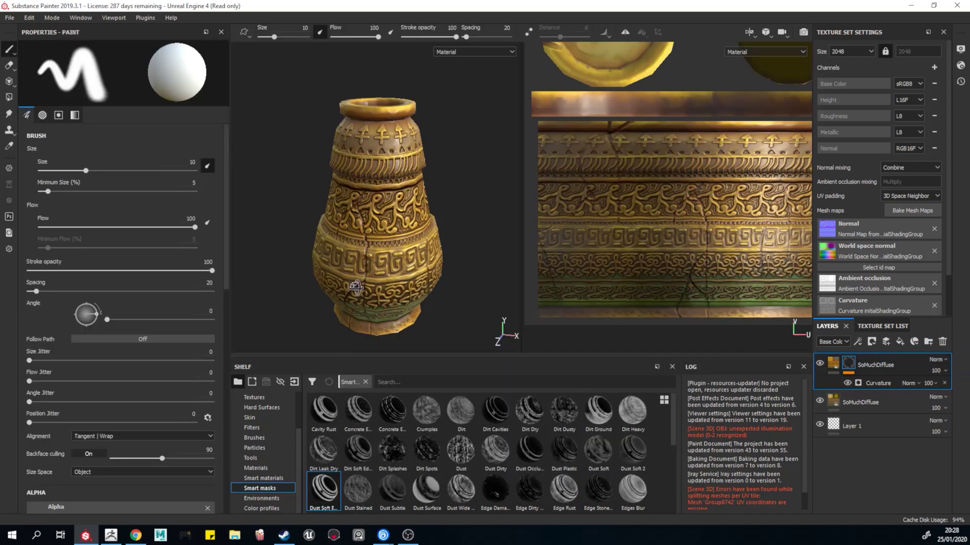
drag(937, 371, 940, 390)
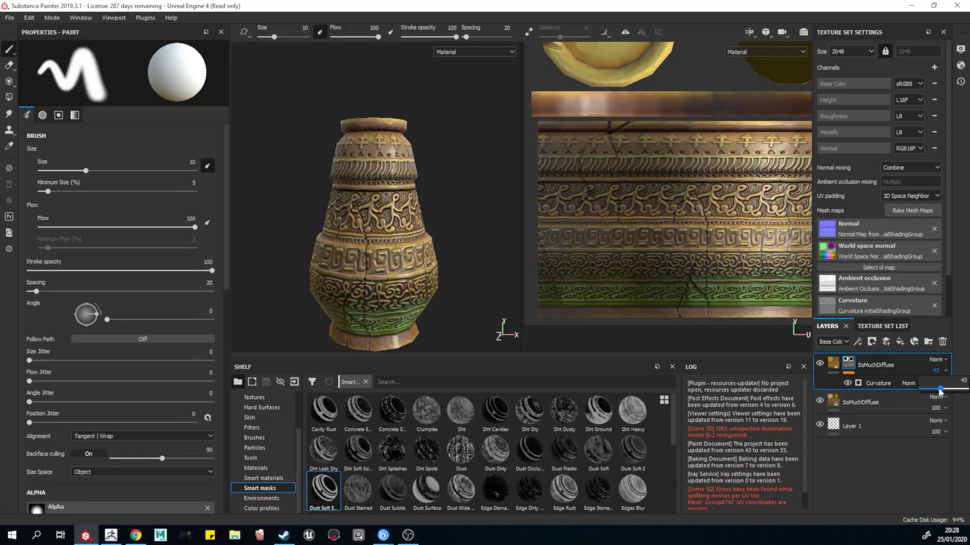
Step: Add a Dirt-masked SoMuchDiffuse layer, then another SoMuchDiffuse fill on top
click(263, 478)
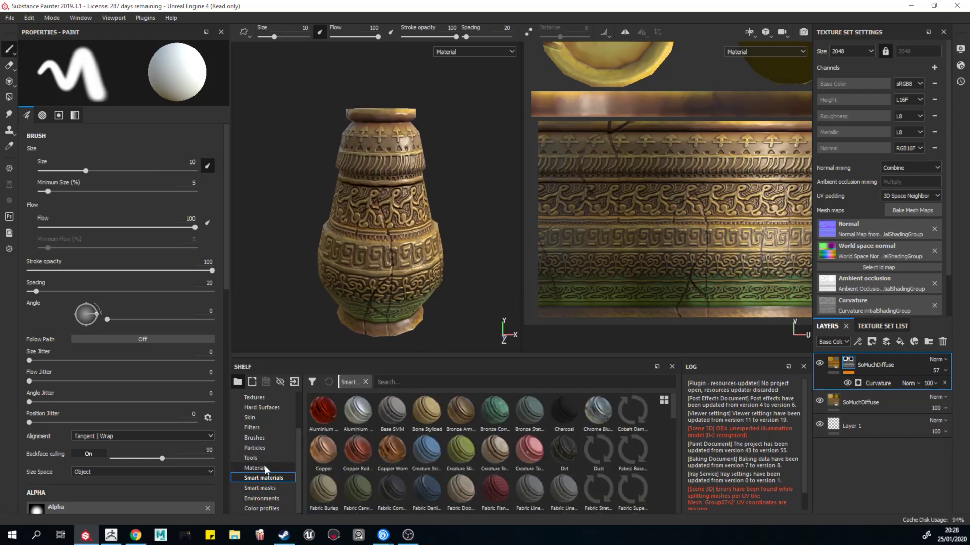
click(255, 468)
drag(323, 454, 404, 212)
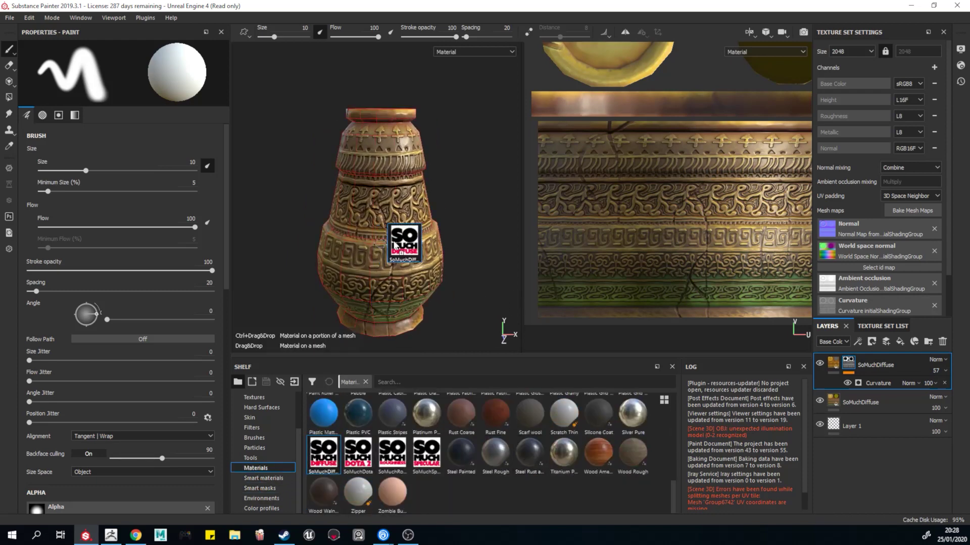
click(51, 202)
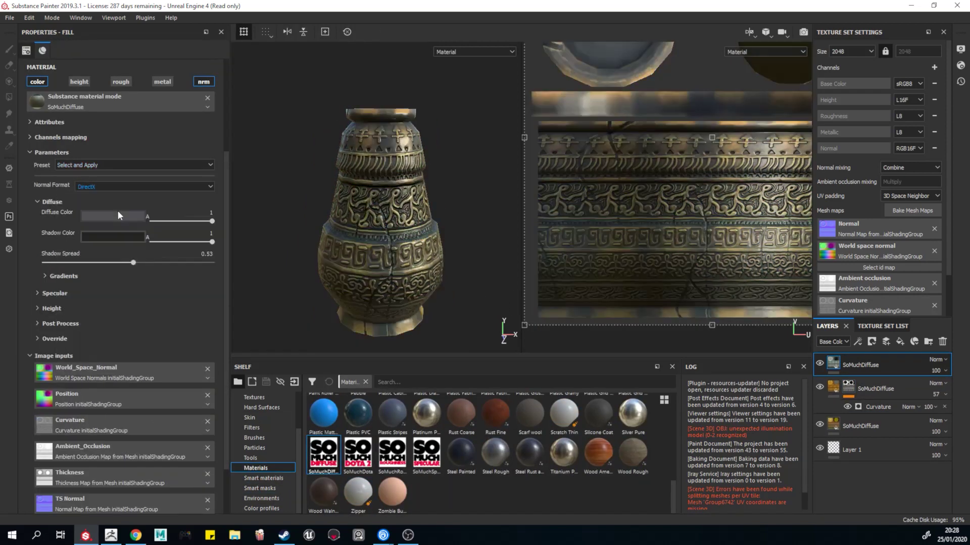
click(270, 487)
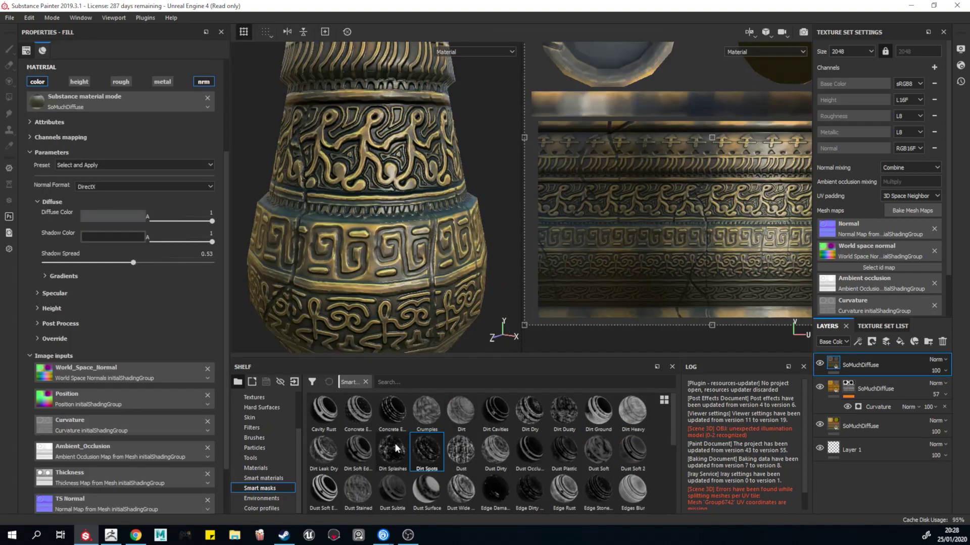
drag(396, 448, 859, 364)
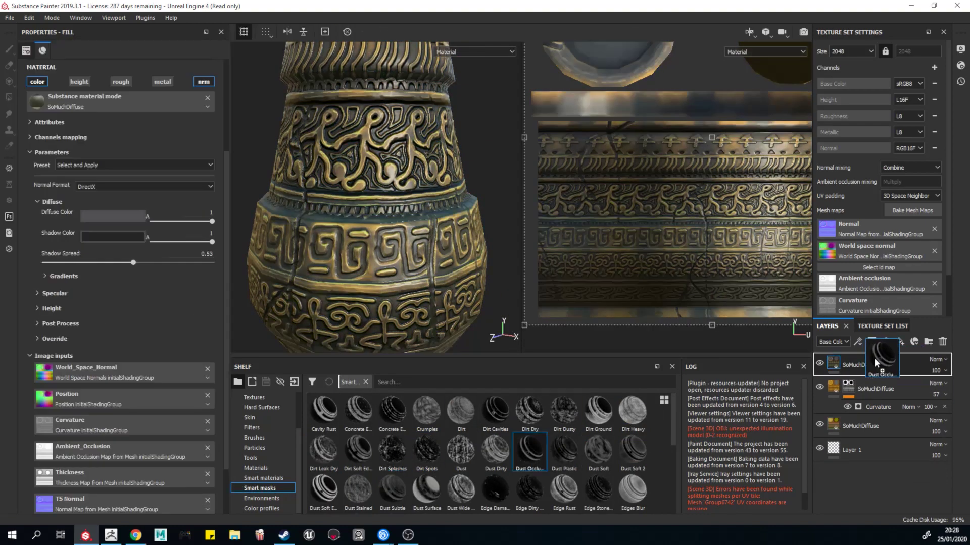
scroll(283, 217, down, 3)
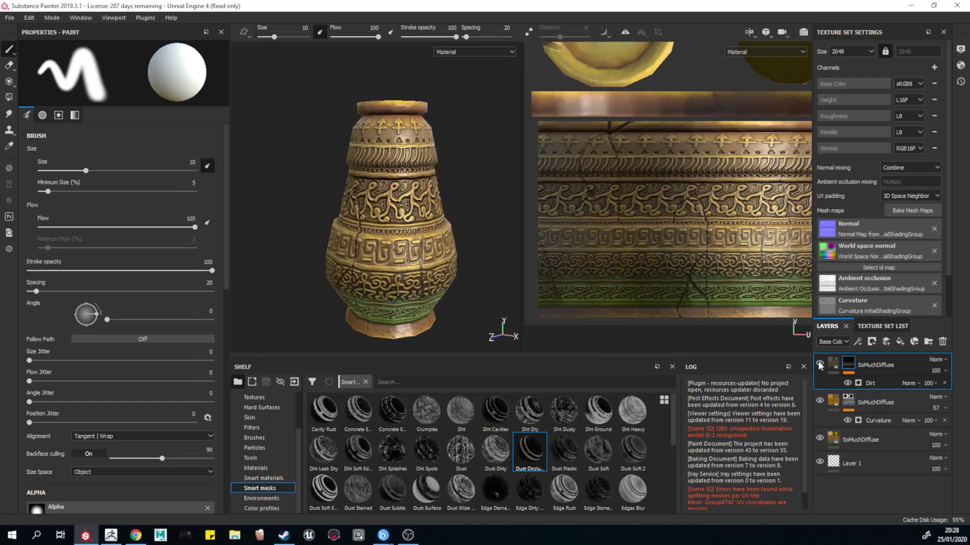
mouse_move(492, 313)
alt+mouse_down()
mouse_move(478, 289)
mouse_move(444, 296)
alt+mouse_up()
click(263, 478)
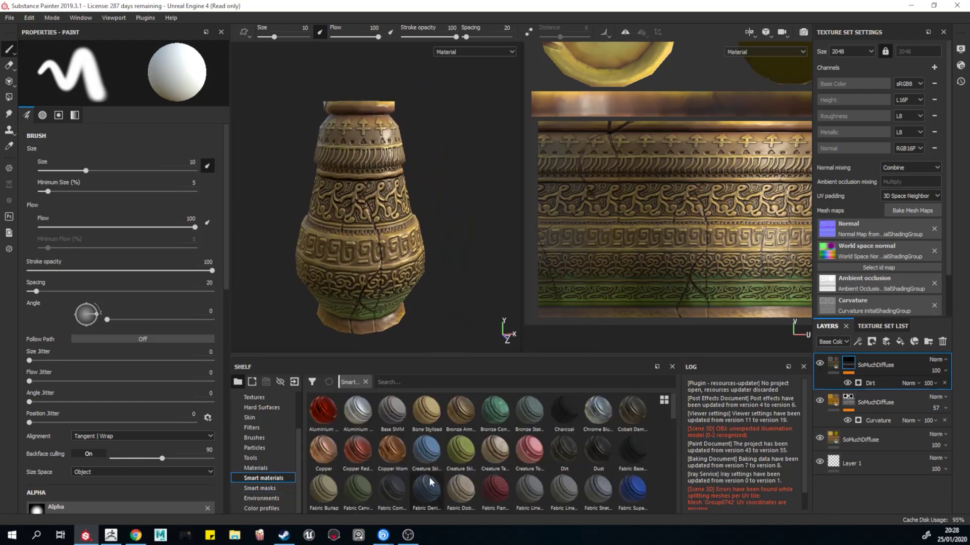
drag(323, 453, 432, 312)
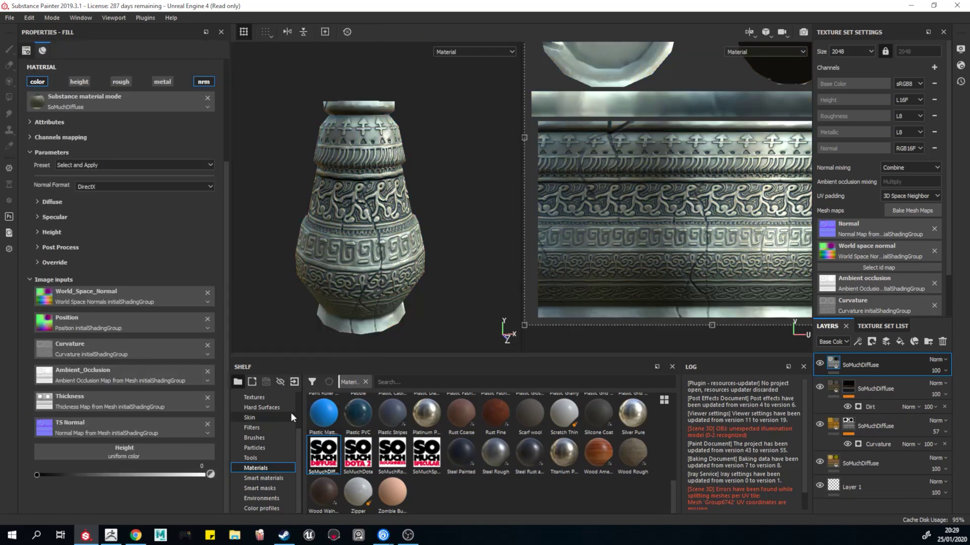
Step: Apply a greenish preset, with a muted blue-grey diffuse and yellow-green shadow colour
click(134, 165)
click(123, 174)
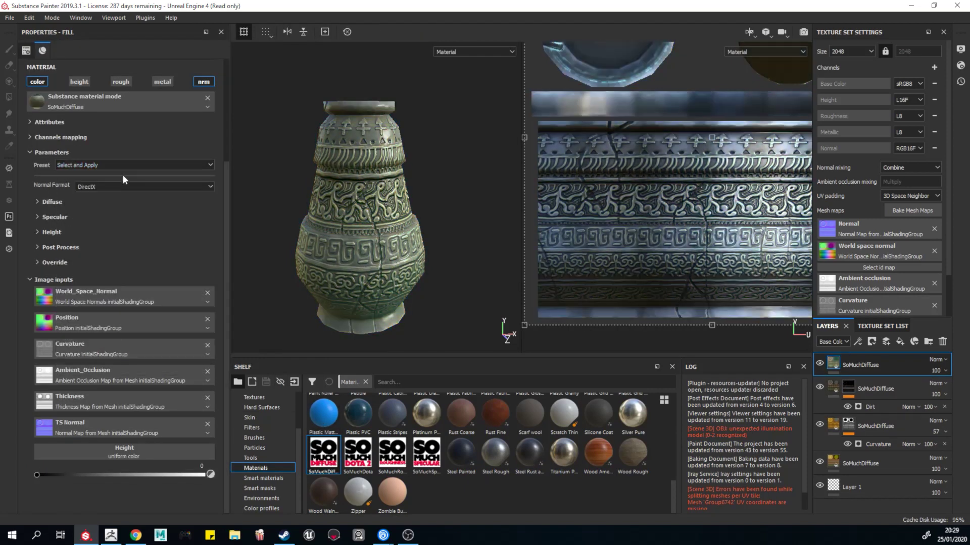
click(91, 202)
click(112, 215)
click(163, 282)
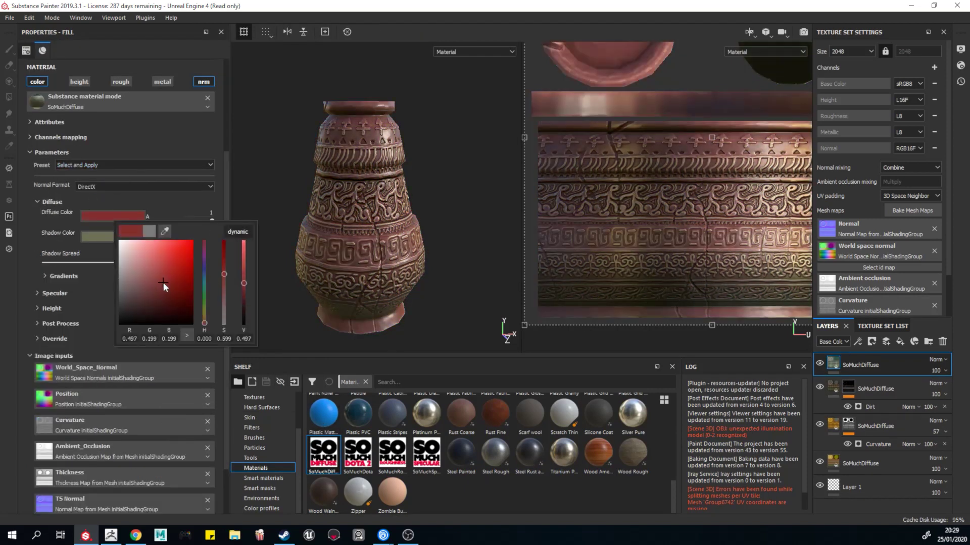
drag(162, 282, 143, 281)
drag(204, 323, 208, 314)
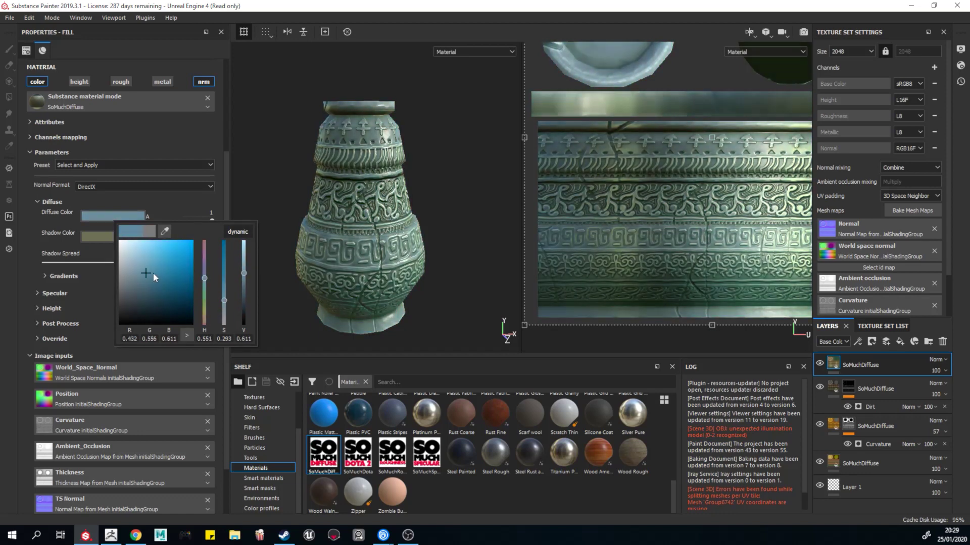
click(109, 236)
click(164, 289)
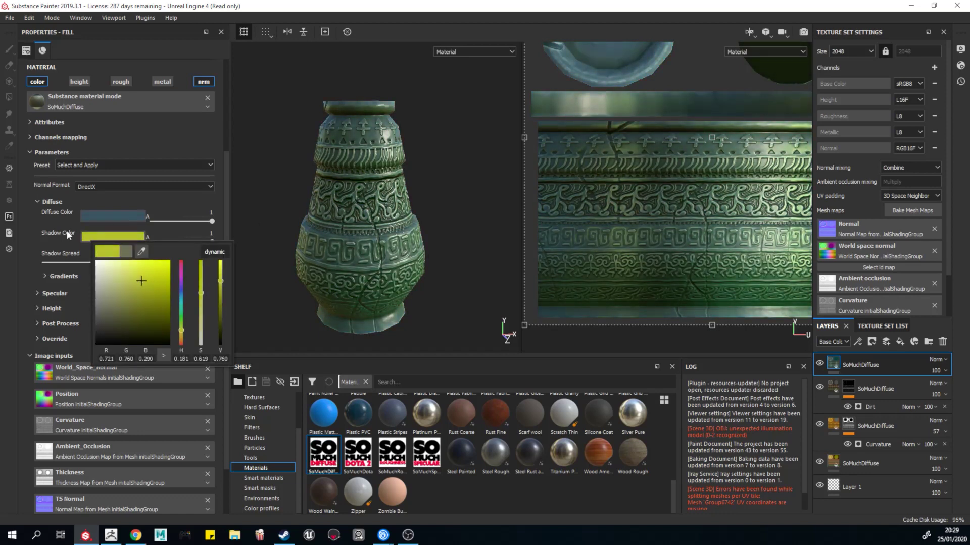
Step: Try and undo the Dirt Heavy and Dust Soft 2 masks, then apply Edge Rust to the top layer
click(260, 488)
mouse_move(495, 452)
mouse_down()
mouse_move(861, 373)
mouse_move(530, 452)
mouse_up()
drag(633, 410, 904, 364)
scroll(323, 303, up, 5)
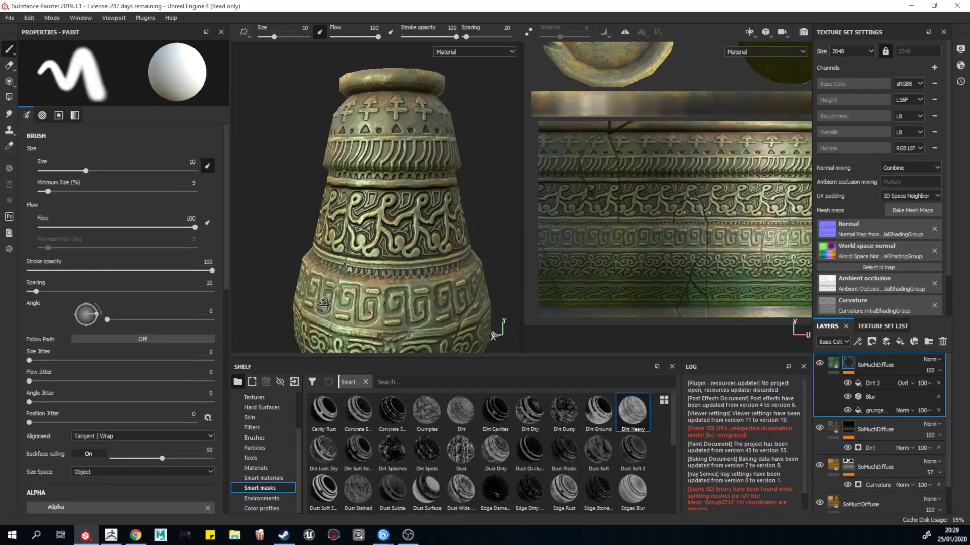
scroll(354, 308, down, 3)
key(ctrl+z)
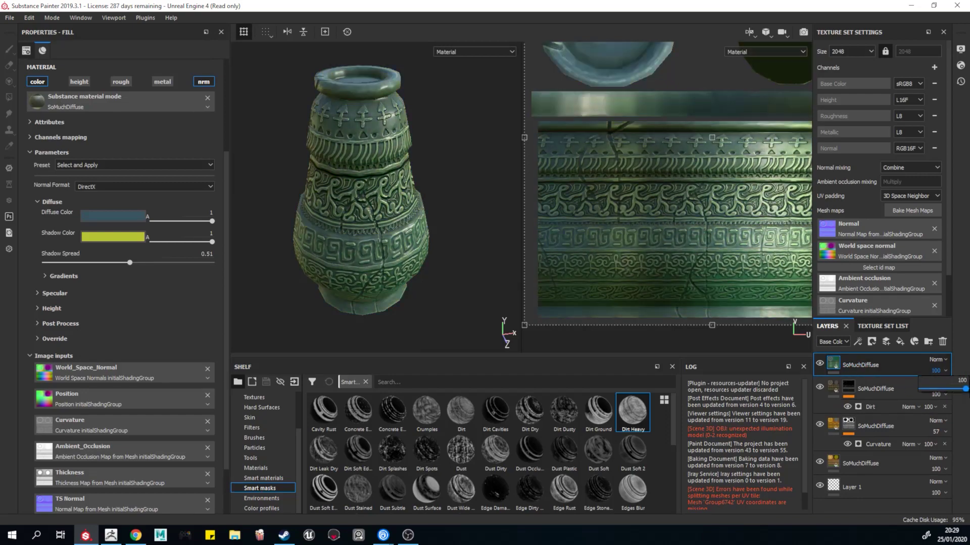
alt+drag(465, 316, 466, 303)
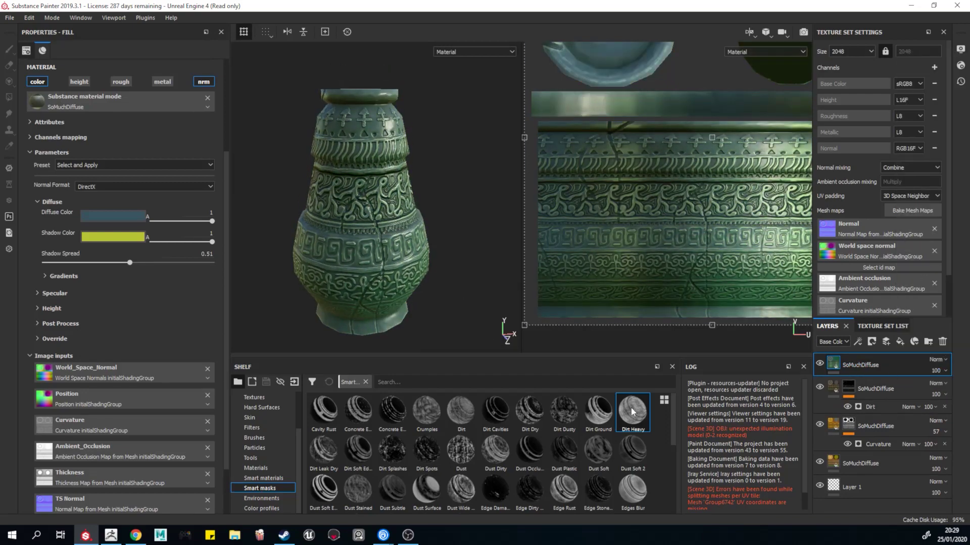
drag(633, 449, 889, 365)
scroll(325, 282, up, 3)
key(ctrl+z)
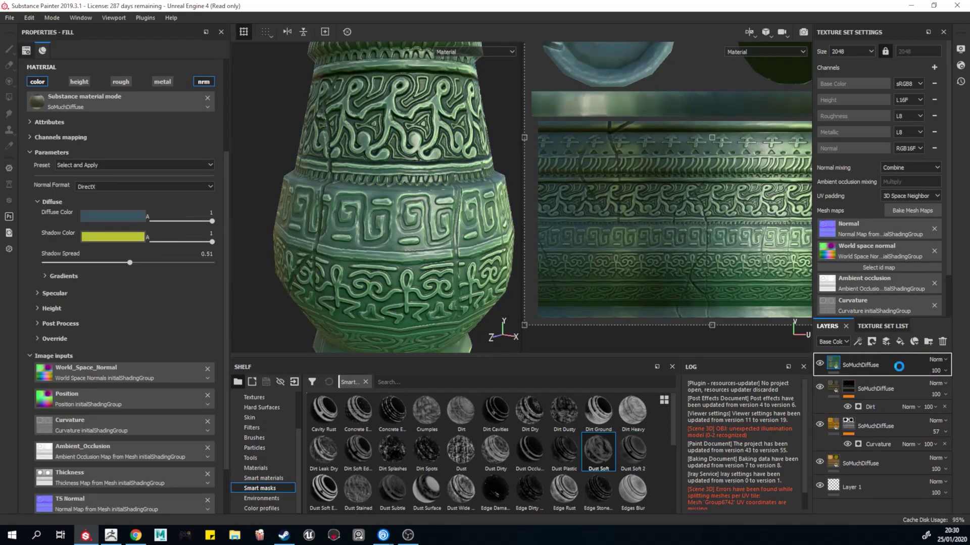
key(ctrl+y)
key(ctrl+z)
drag(570, 486, 881, 364)
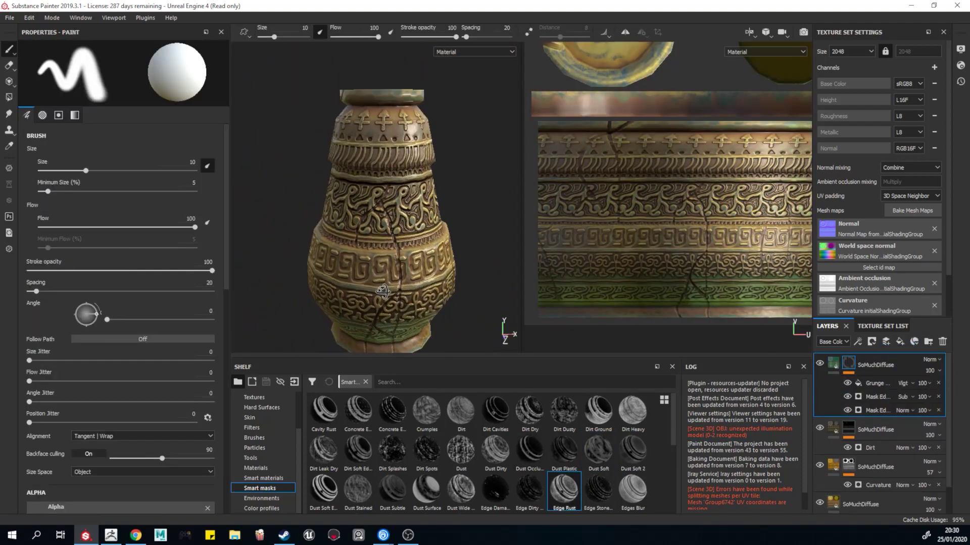
Step: Tune the Edge Rust mask: grunge balance 0.55, Texture 0.65, Texture 2 0.03, Curvature 0.47
scroll(433, 254, up, 3)
drag(36, 291, 62, 292)
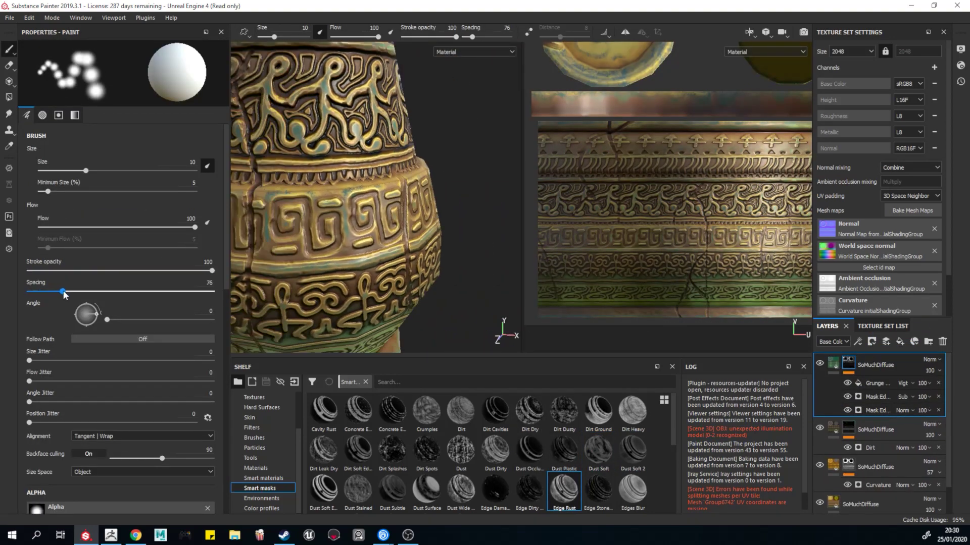
click(873, 384)
mouse_move(50, 171)
mouse_down()
mouse_move(102, 171)
mouse_move(144, 155)
mouse_up()
scroll(308, 207, down, 2)
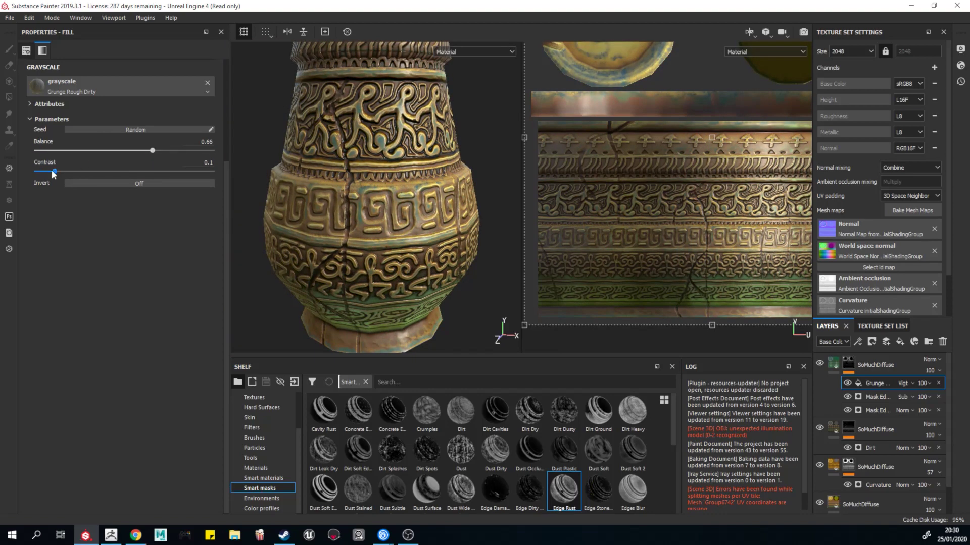
click(133, 151)
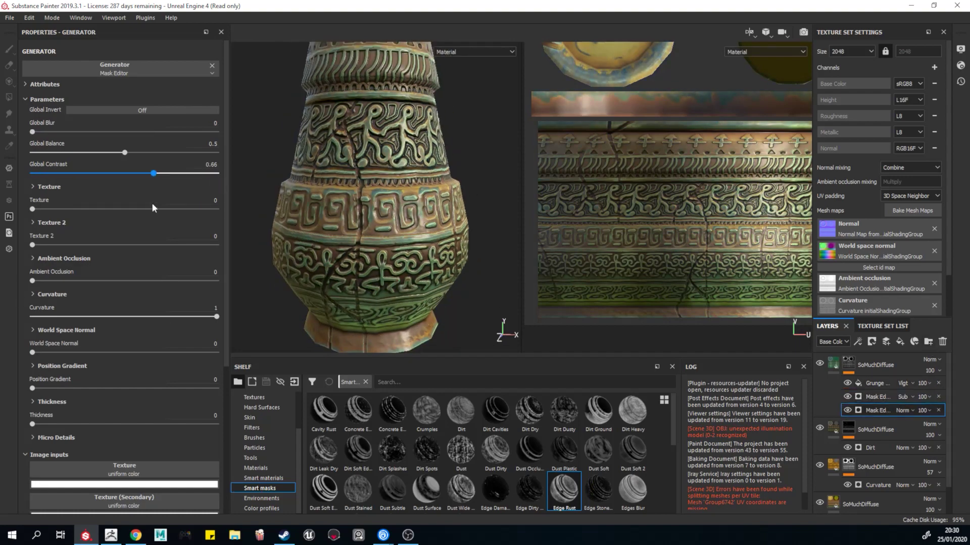
drag(200, 209, 152, 209)
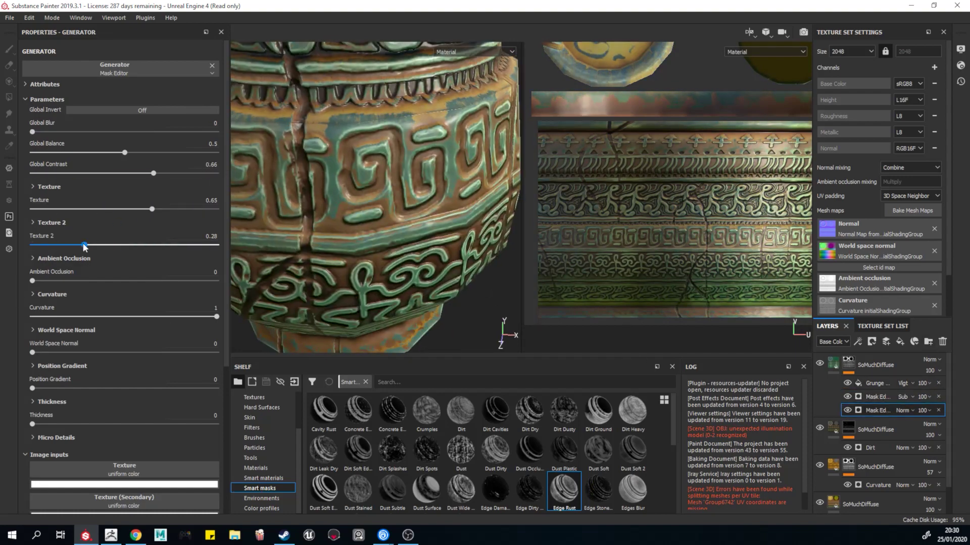
drag(84, 247, 38, 244)
click(118, 316)
scroll(329, 255, down, 5)
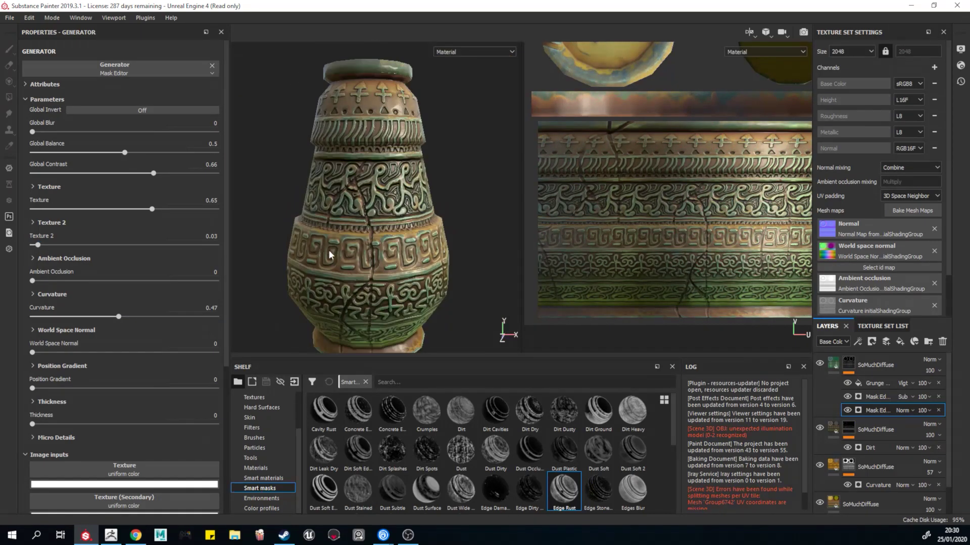
click(84, 97)
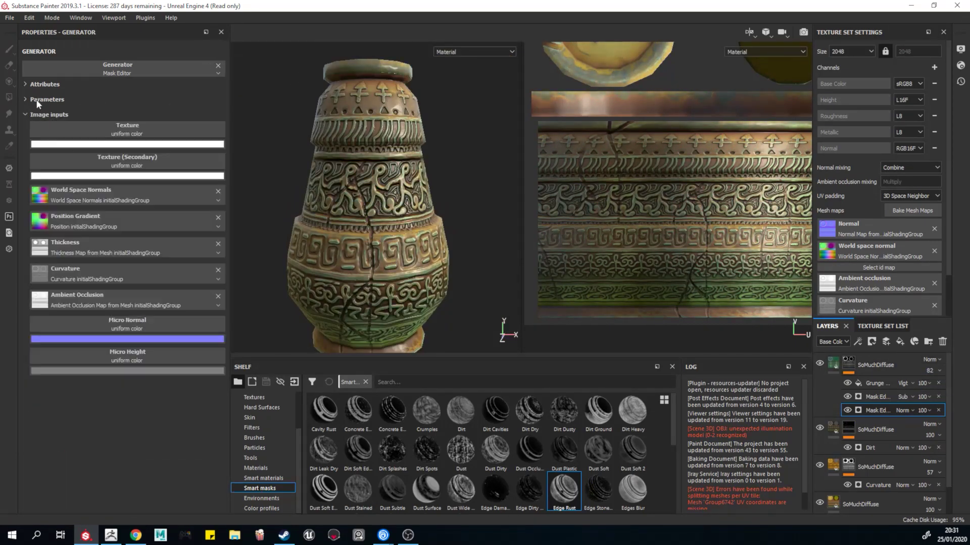
alt+drag(383, 202, 666, 111)
Step: Render the vase in Iray on a plain grey background with pale pink ground reflectivity
key(F10)
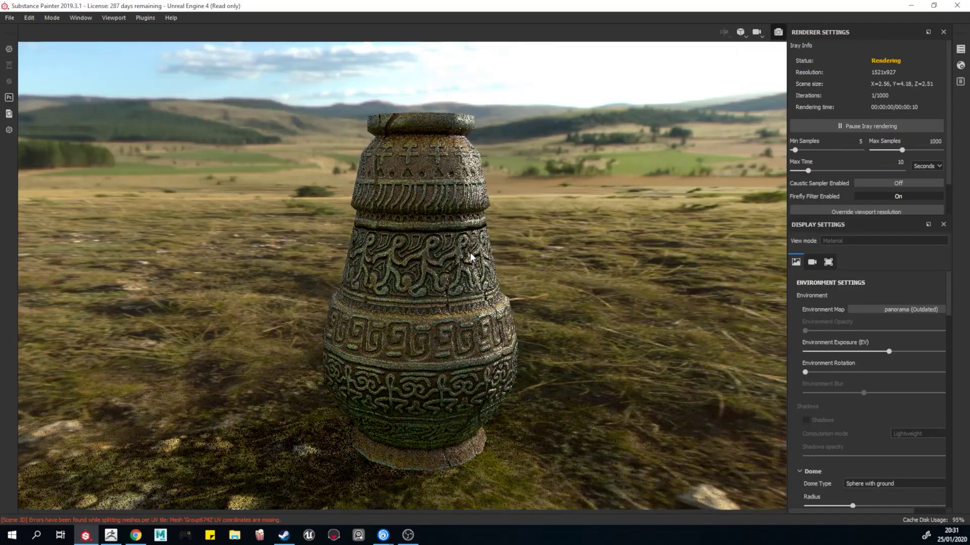
scroll(855, 378, down, 3)
click(807, 439)
alt+middle_drag(634, 382, 573, 332)
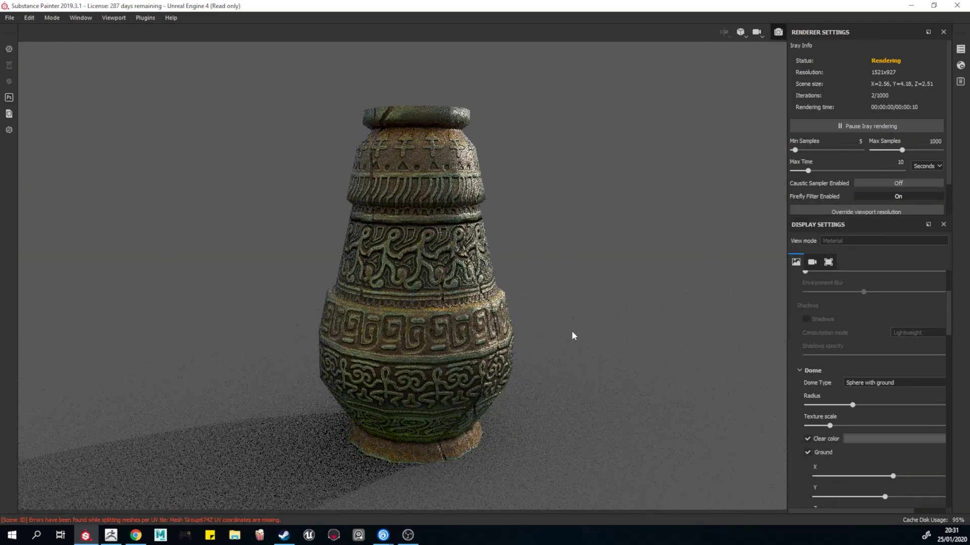
mouse_move(559, 368)
alt+right_down()
mouse_move(638, 424)
mouse_move(716, 447)
alt+right_up()
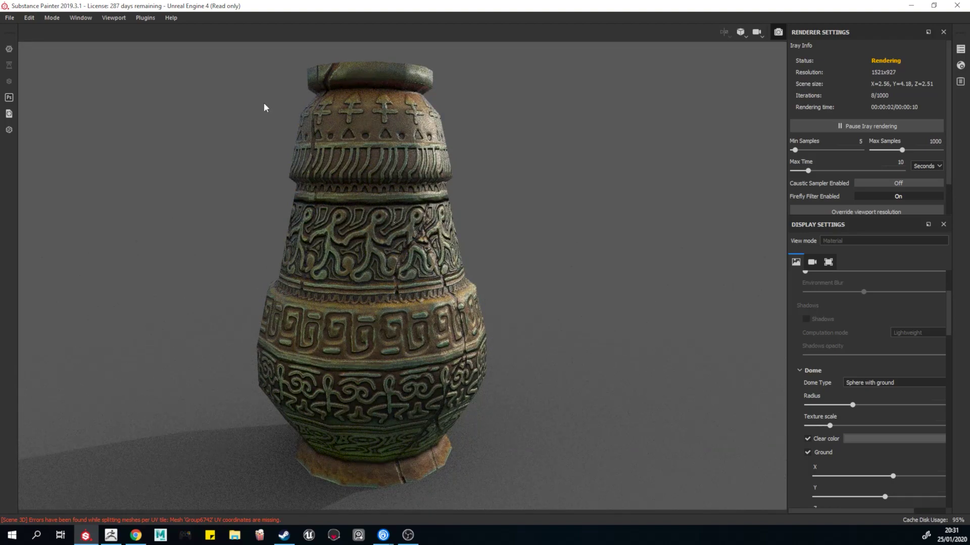
key(F9)
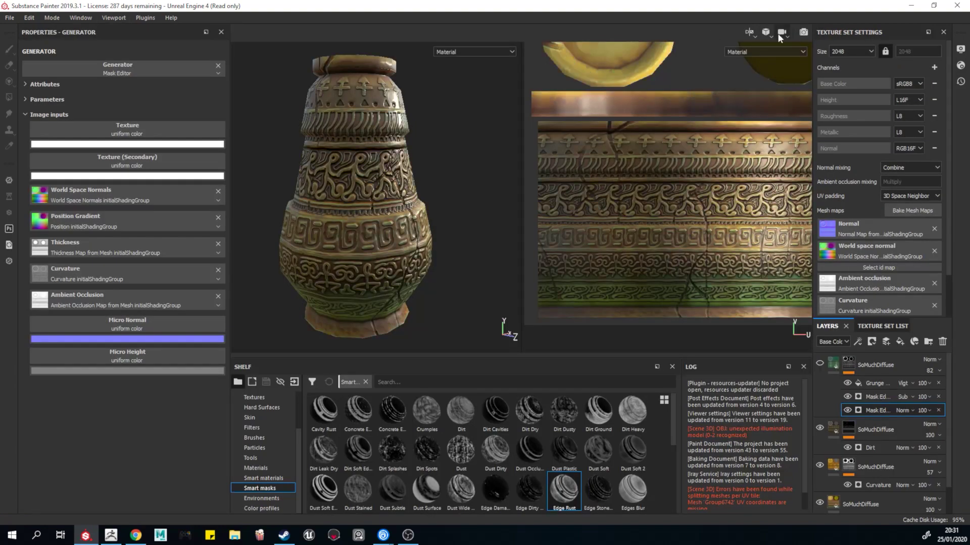
key(F10)
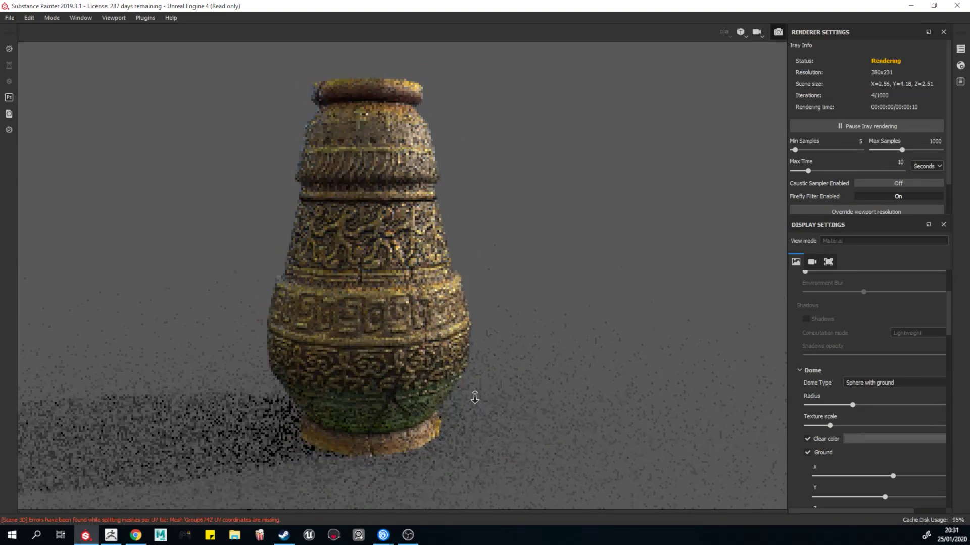
scroll(877, 395, down, 5)
click(875, 330)
click(851, 366)
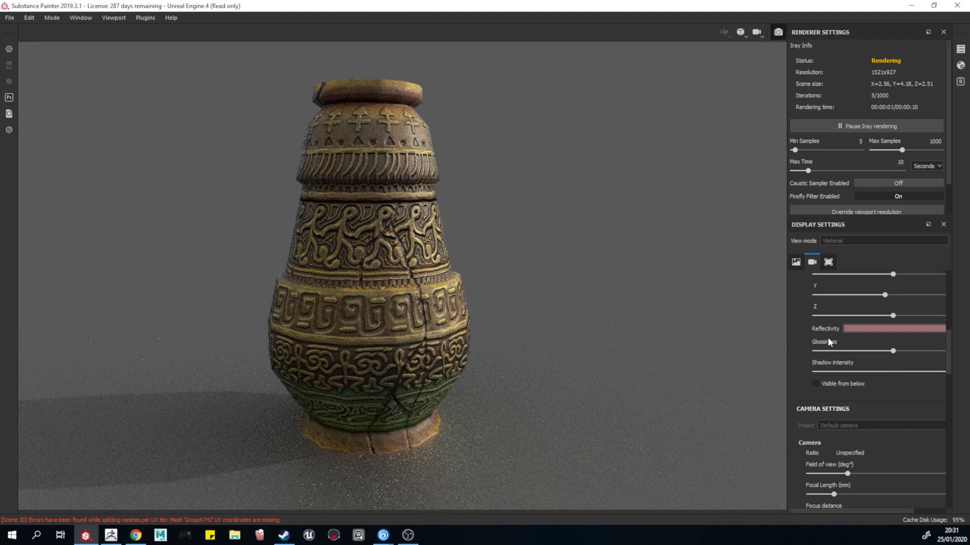
Step: Enable Temporal Anti-Aliasing, Subsurface Scattering and Activate Color Profile in the display settings
scroll(820, 418, down, 1)
scroll(821, 418, down, 3)
scroll(818, 408, down, 1)
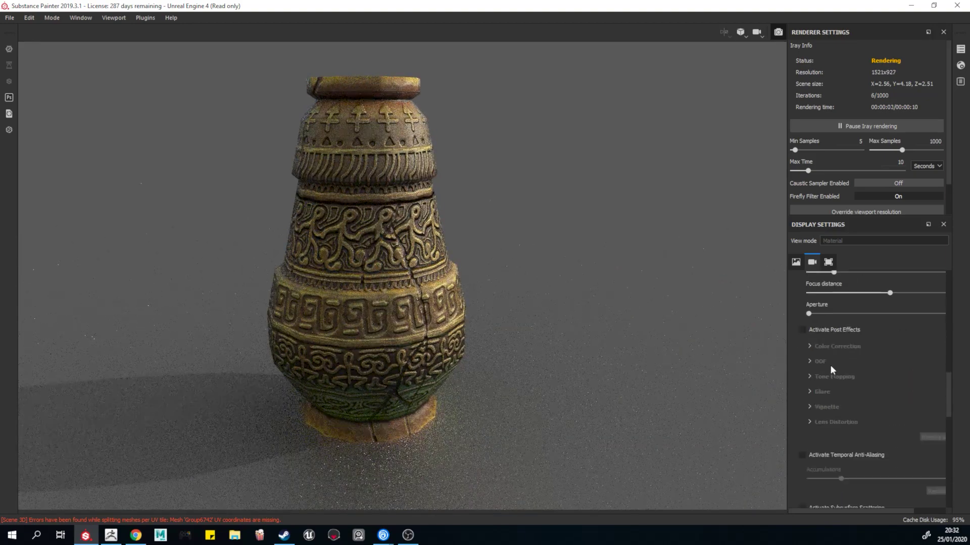
scroll(638, 426, up, 1)
scroll(828, 384, down, 2)
click(802, 374)
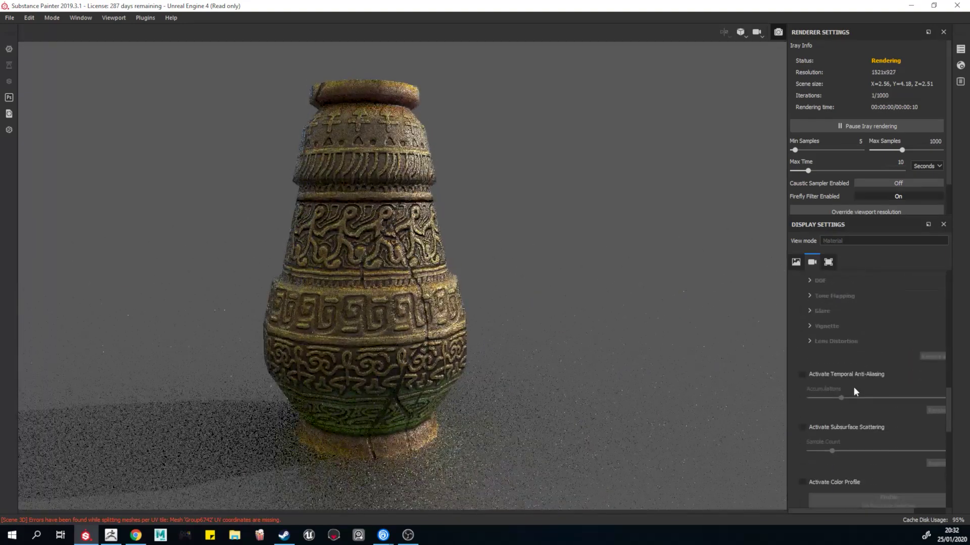
scroll(825, 414, down, 1)
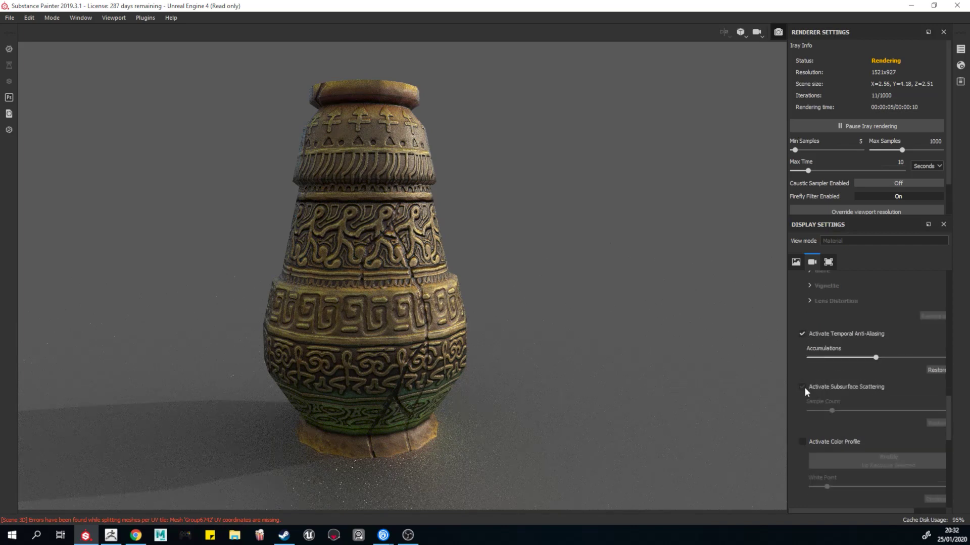
click(802, 387)
drag(831, 411, 857, 410)
scroll(801, 425, down, 2)
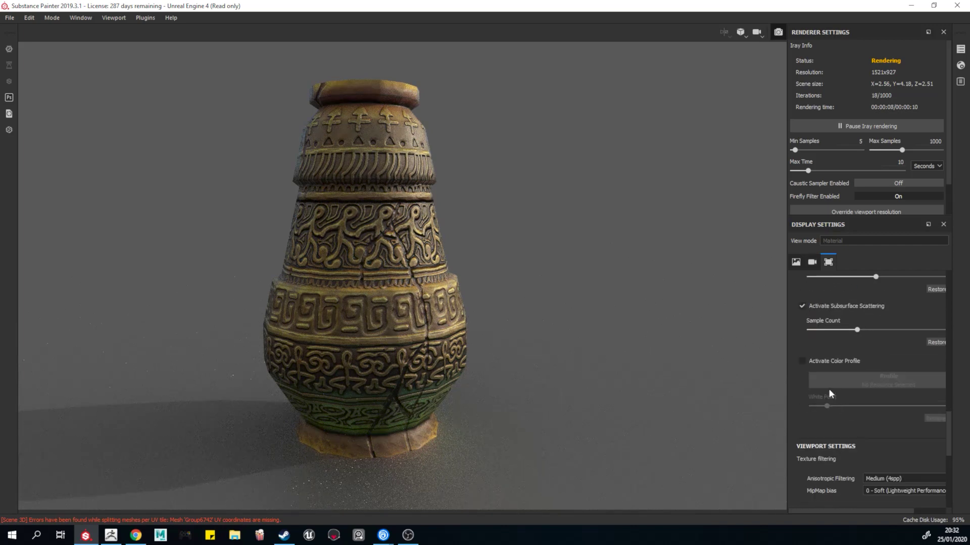
scroll(828, 389, down, 1)
click(802, 320)
Step: Try the gamma1-8 and then the slog colour profiles on the Iray render
click(875, 339)
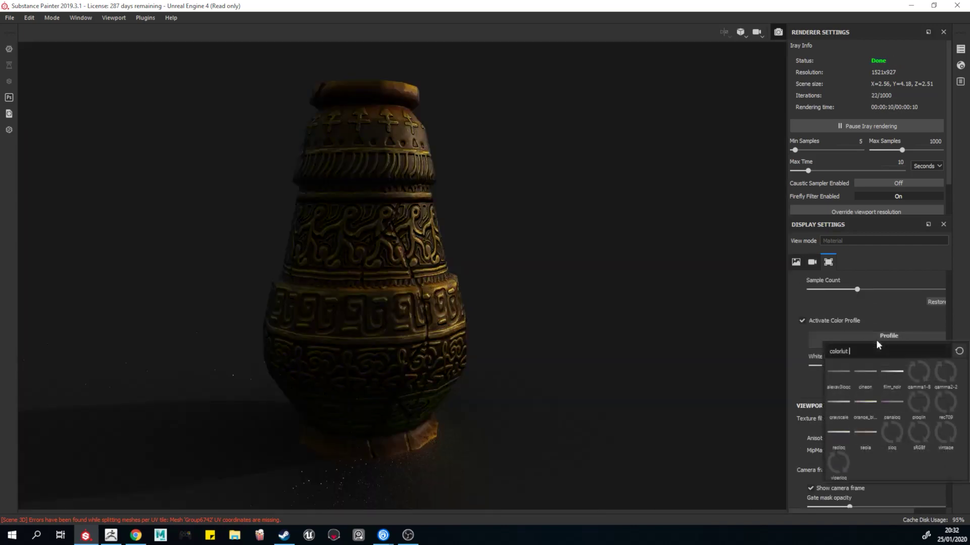
click(858, 376)
click(871, 342)
click(919, 376)
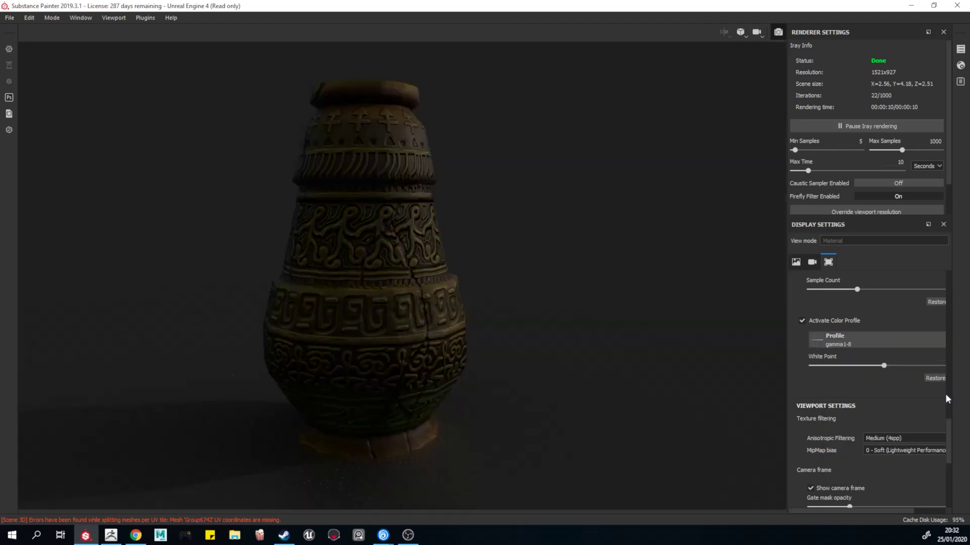
click(902, 344)
click(944, 409)
click(884, 341)
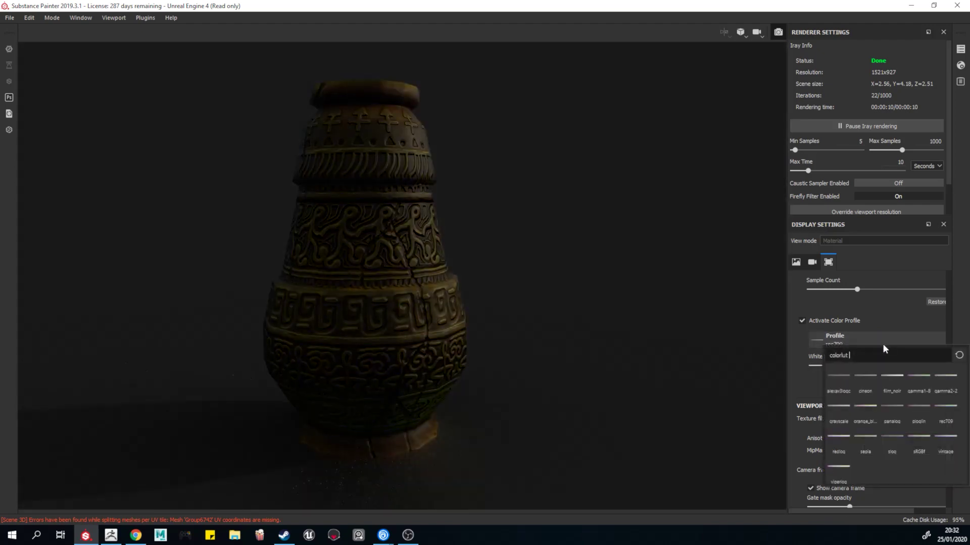
click(892, 438)
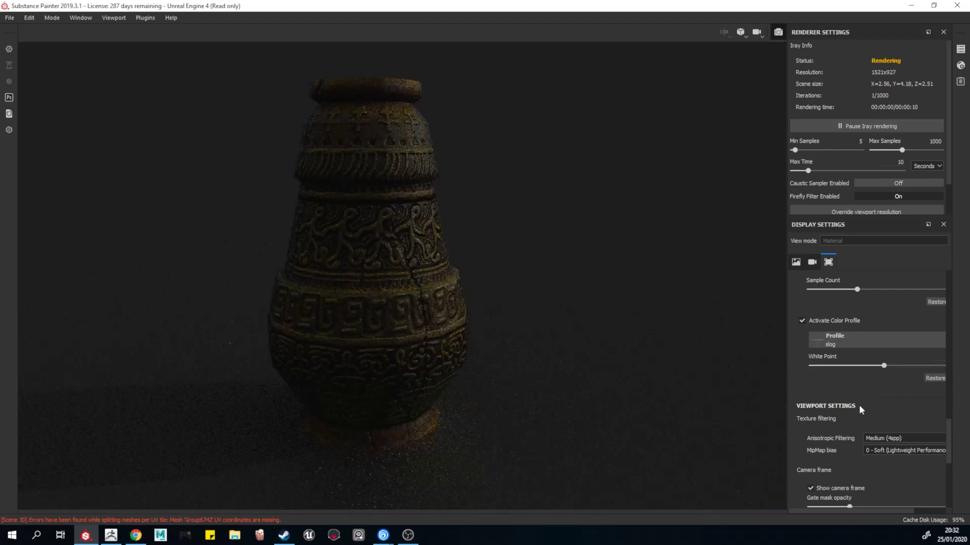
Step: Light the scene with the Studio 02 environment map, then try another soft studio map
scroll(847, 360, up, 5)
scroll(849, 357, up, 5)
scroll(851, 356, up, 5)
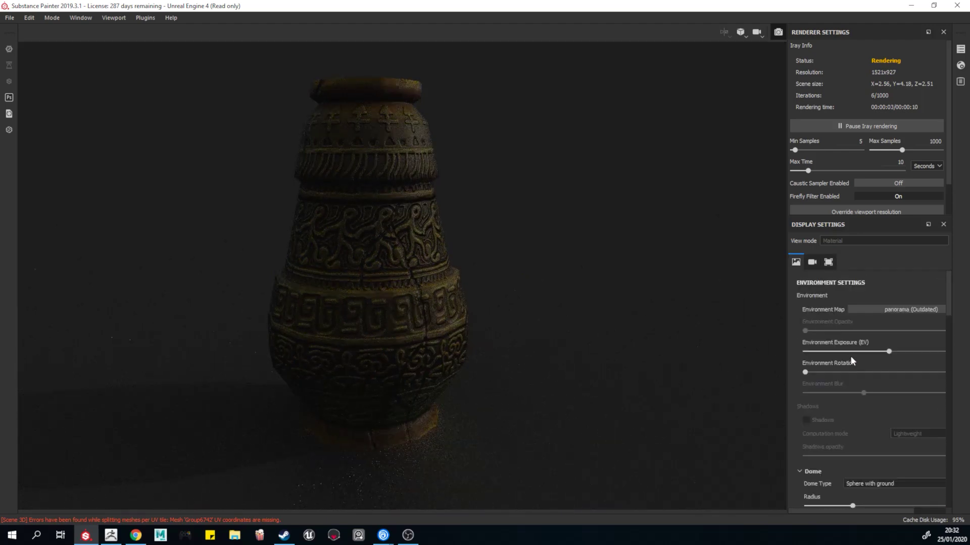
click(881, 309)
click(895, 401)
click(894, 308)
scroll(884, 404, down, 10)
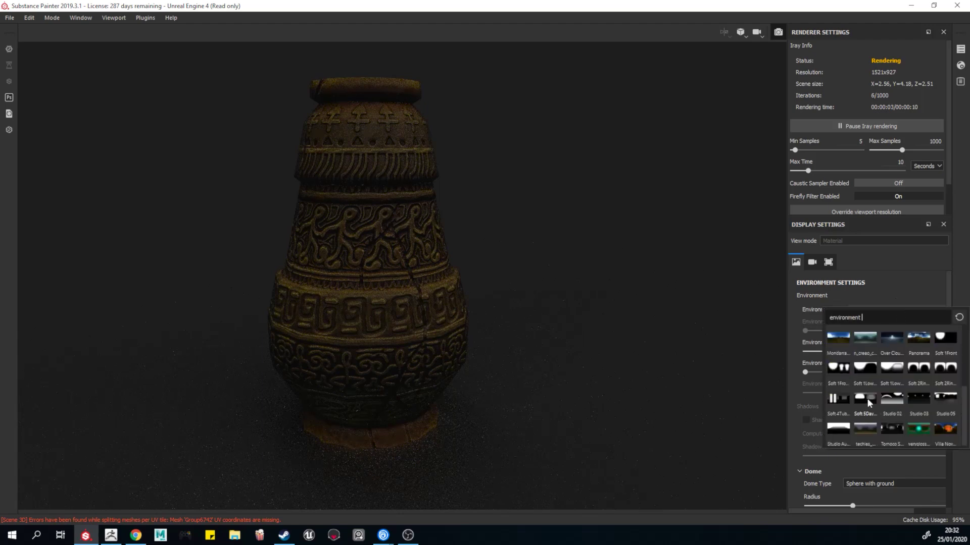
click(947, 372)
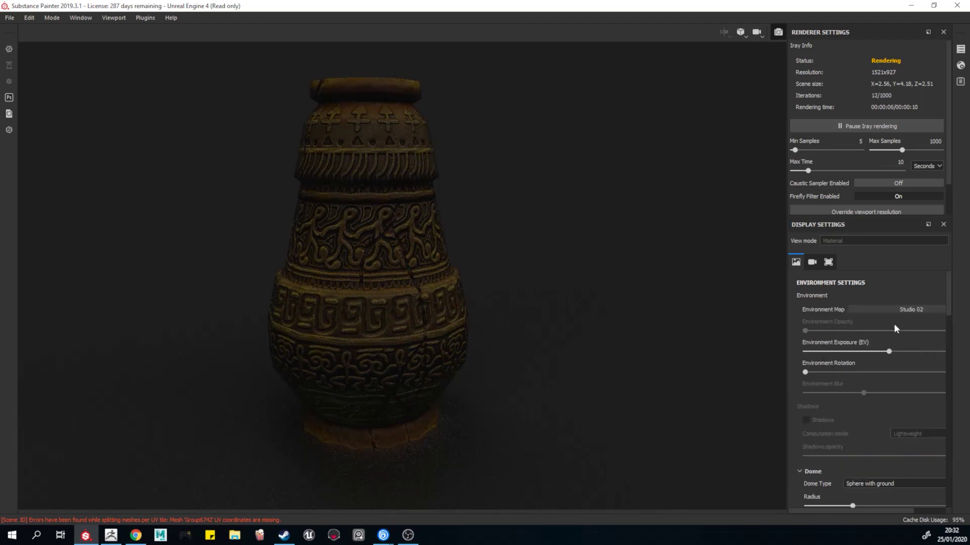
click(902, 309)
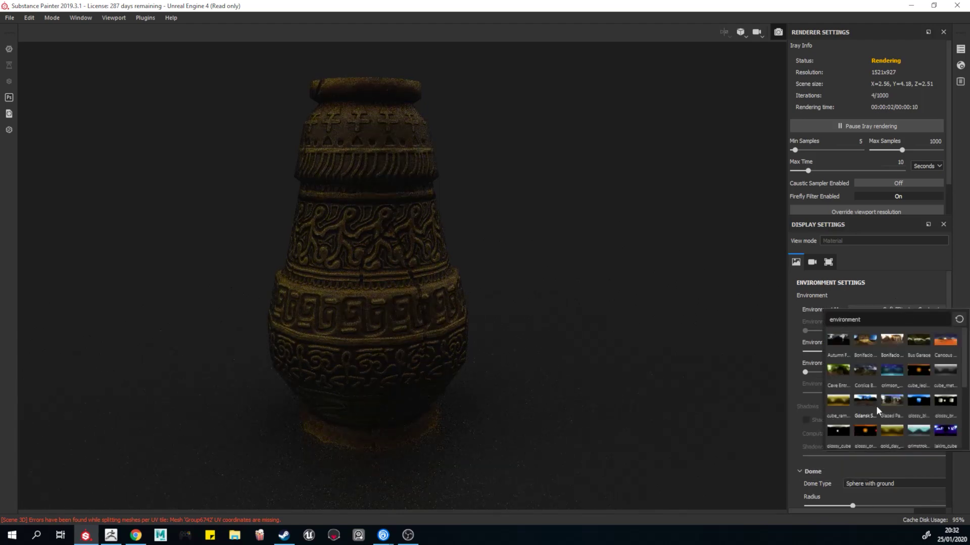
Step: Uncheck Activate Color Profile so colour profiling is off again
scroll(851, 378, down, 5)
scroll(846, 380, down, 2)
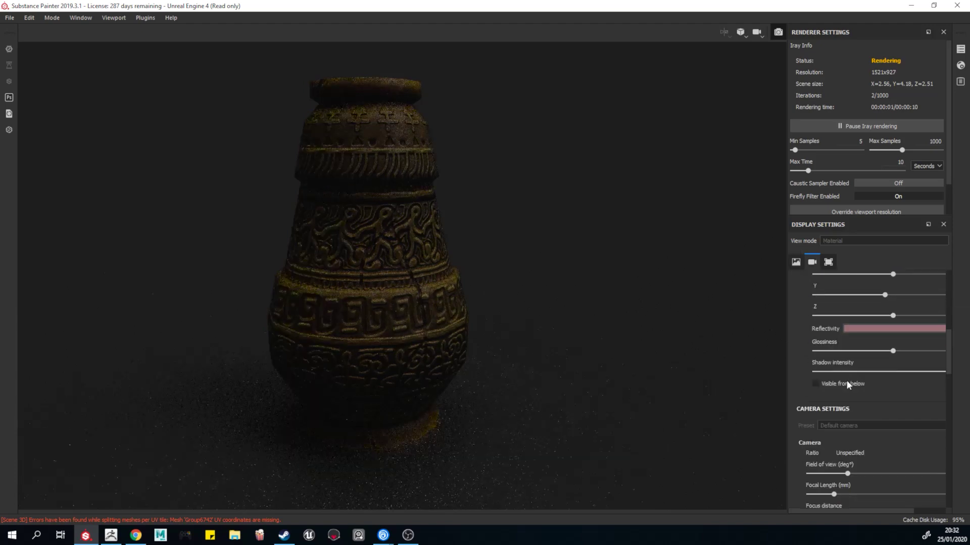
scroll(846, 381, down, 4)
scroll(846, 378, down, 4)
scroll(794, 345, up, 1)
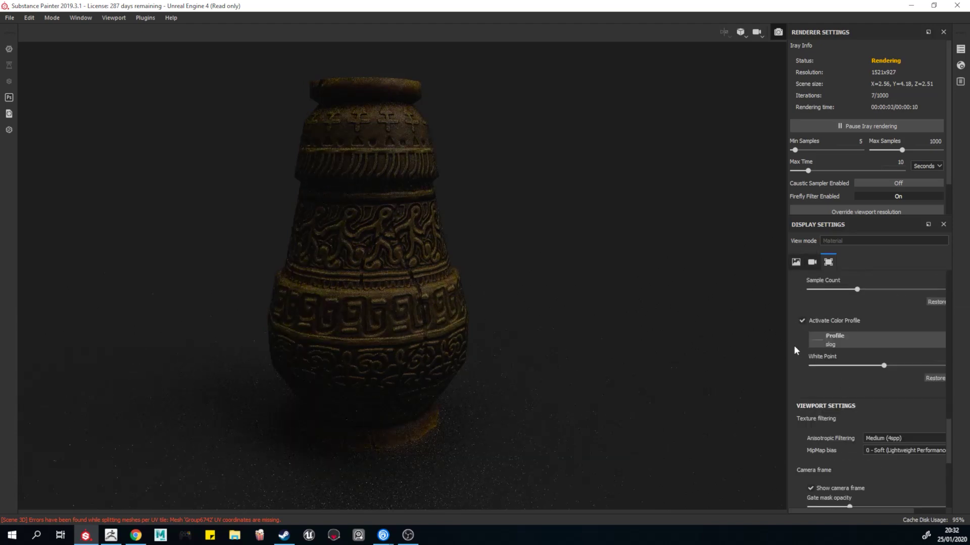
click(802, 322)
scroll(869, 344, up, 4)
Step: In Renderer Settings, set Max Time to 1 and change its unit from Seconds to Minutes
alt+middle_drag(617, 433, 515, 398)
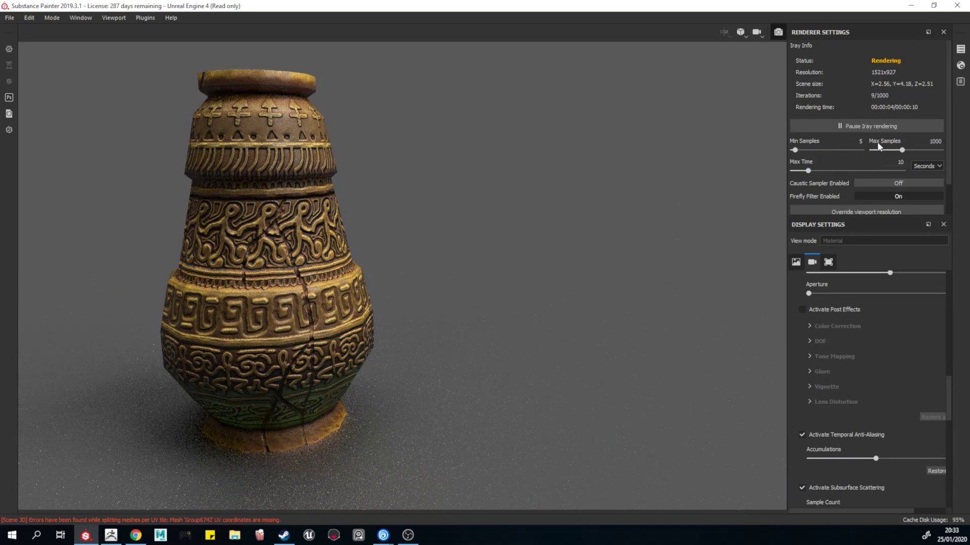
click(927, 166)
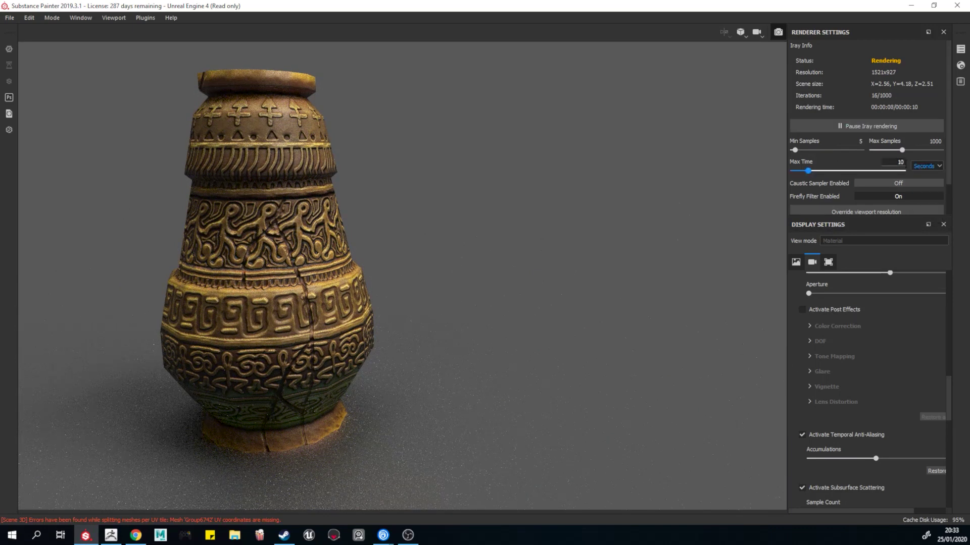
text(5)
key(Return)
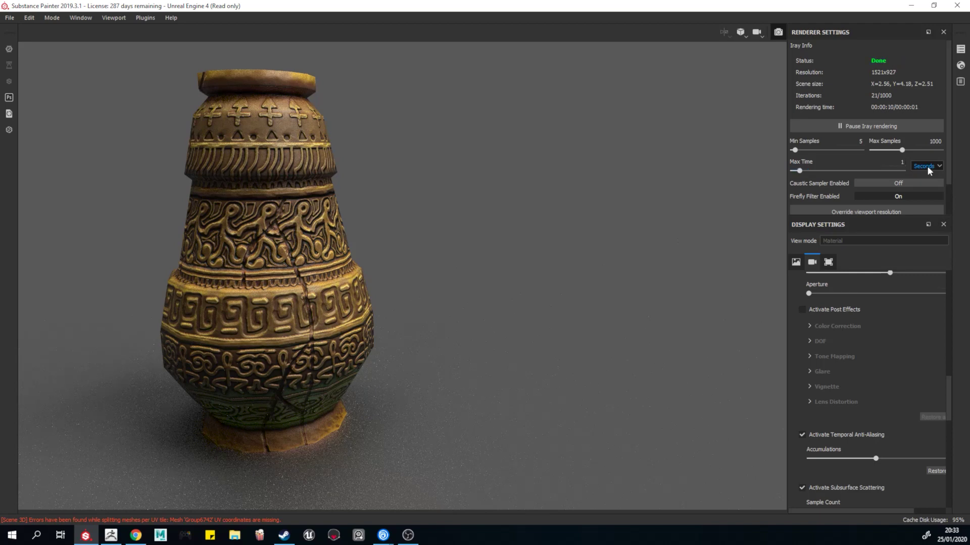
click(927, 166)
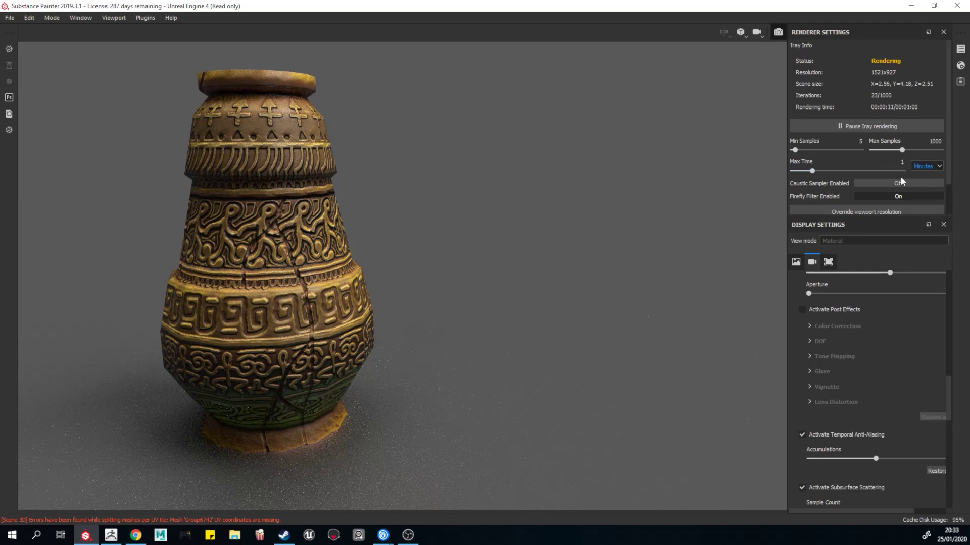